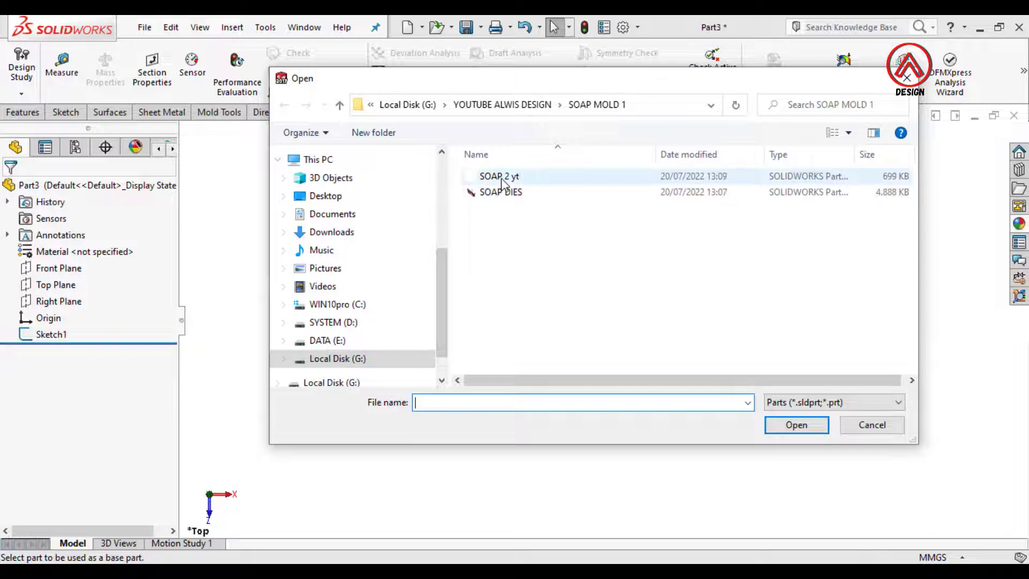
Insert the SOAP 2 yt part at the origin as a base part.
left_click(795, 426)
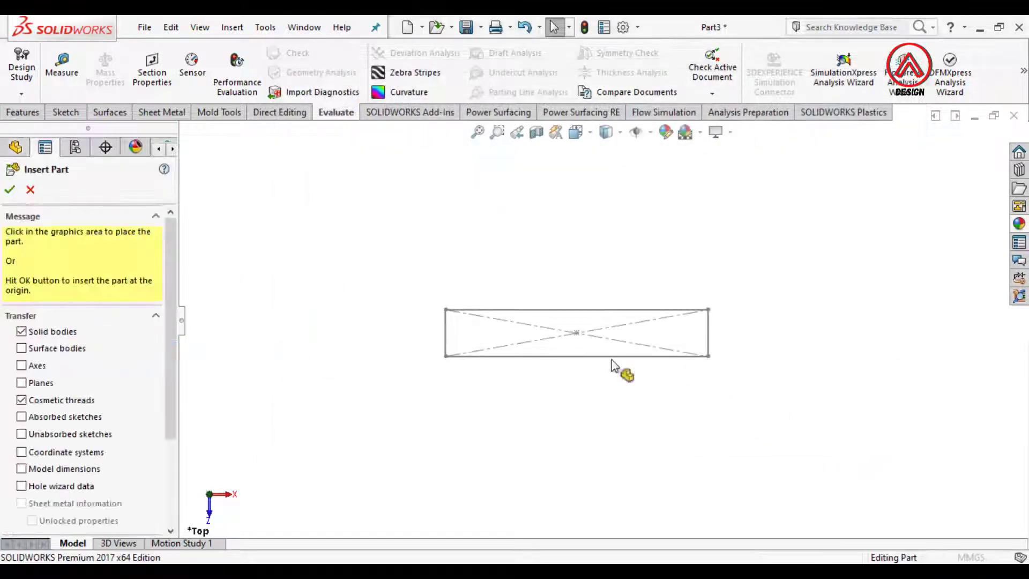
left_click(10, 190)
left_click(9, 190)
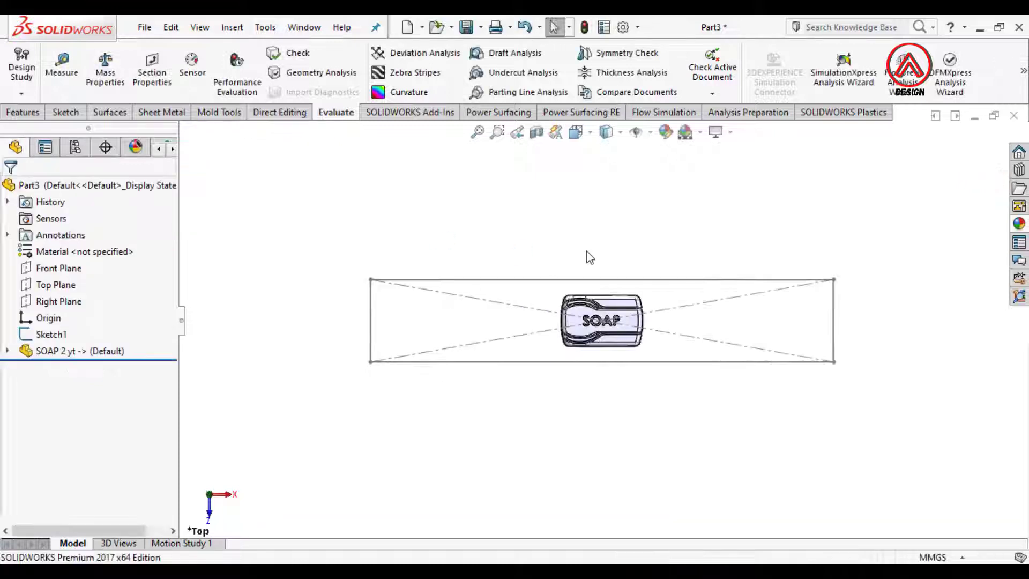
Move the soap body by -95/2 mm along X, without copying it.
middle_click_drag(650, 242, 576, 136)
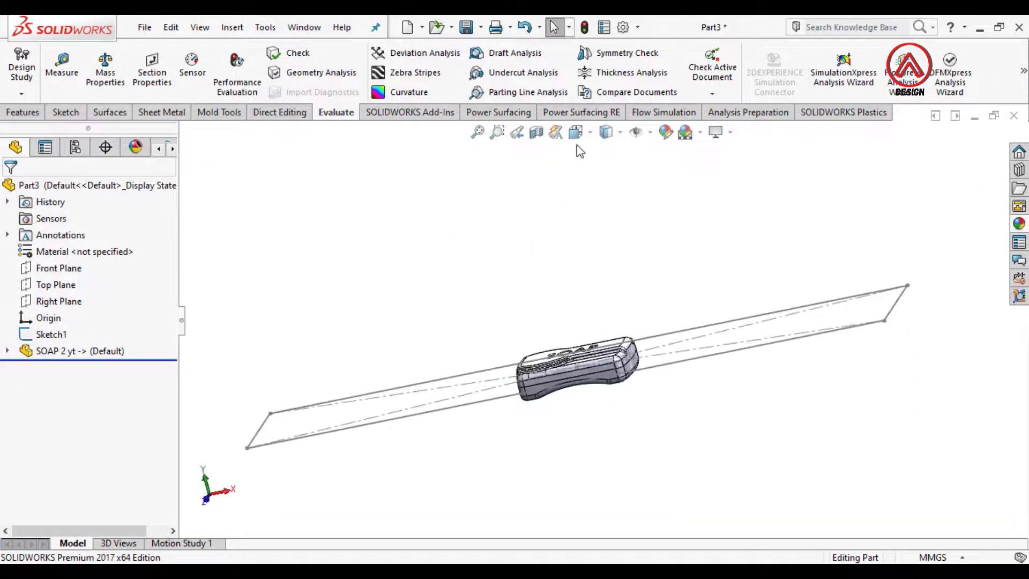
left_click(576, 132)
left_click(603, 191)
scroll(587, 306, "down", 10)
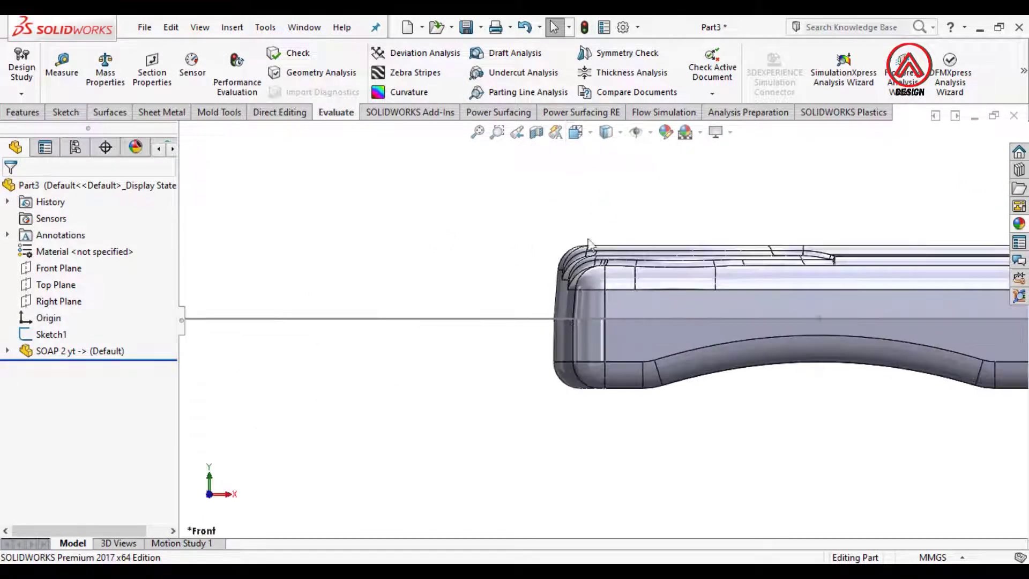
left_click(577, 133)
left_click(595, 167)
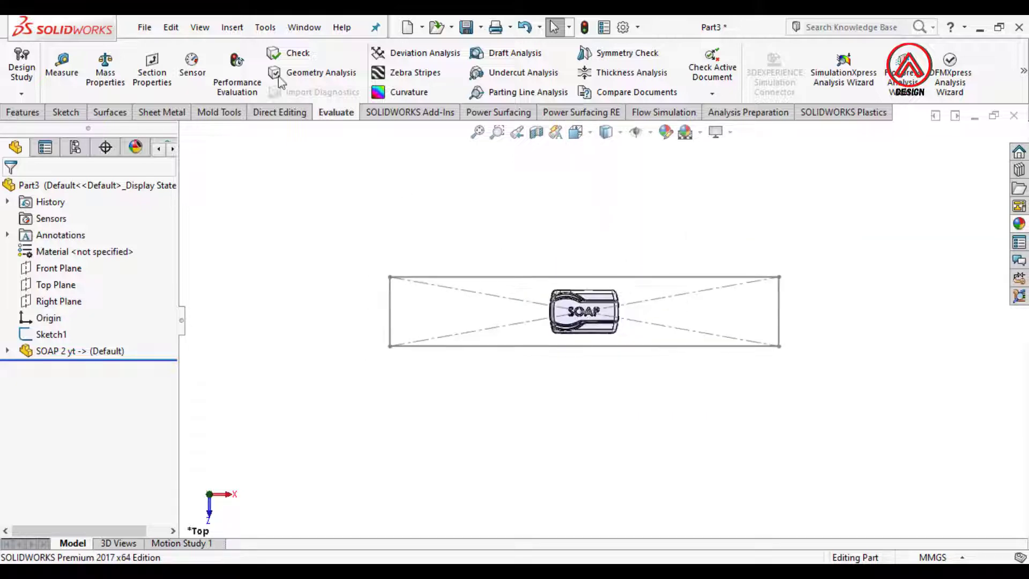
left_click(232, 27)
mouse_move(257, 99)
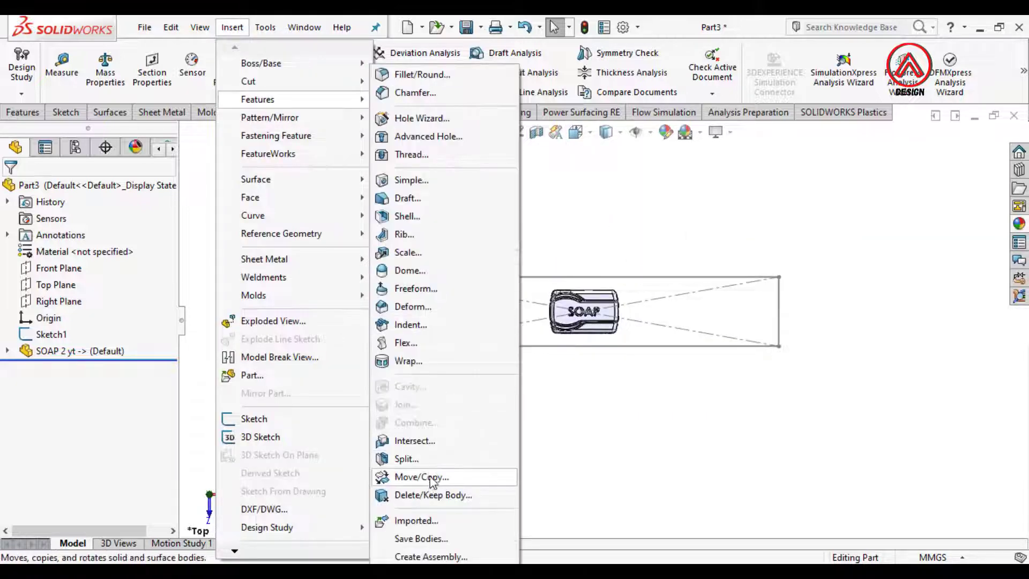
left_click(424, 476)
left_click(576, 328)
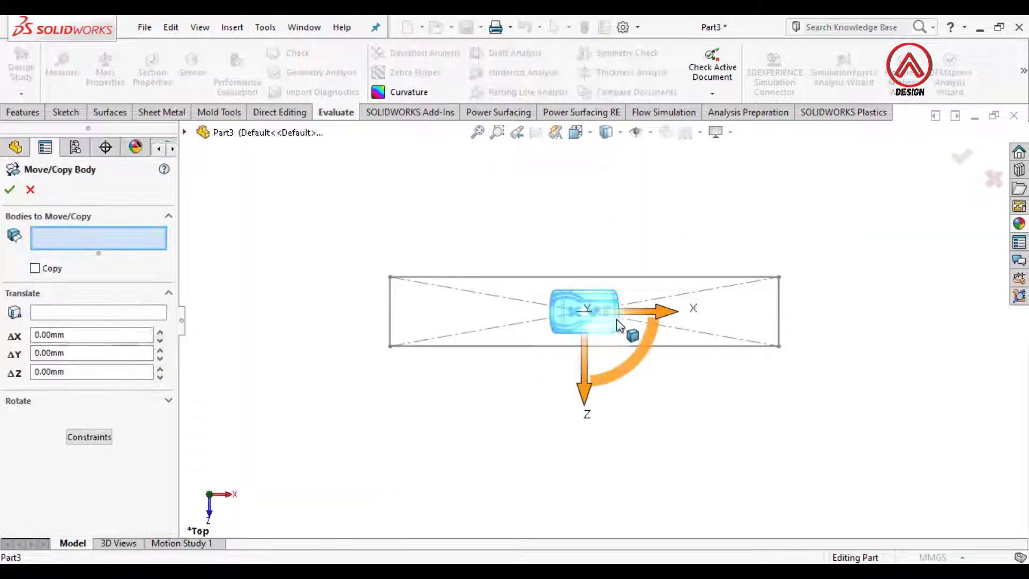
left_click(95, 339)
type("-95/2")
key("Return")
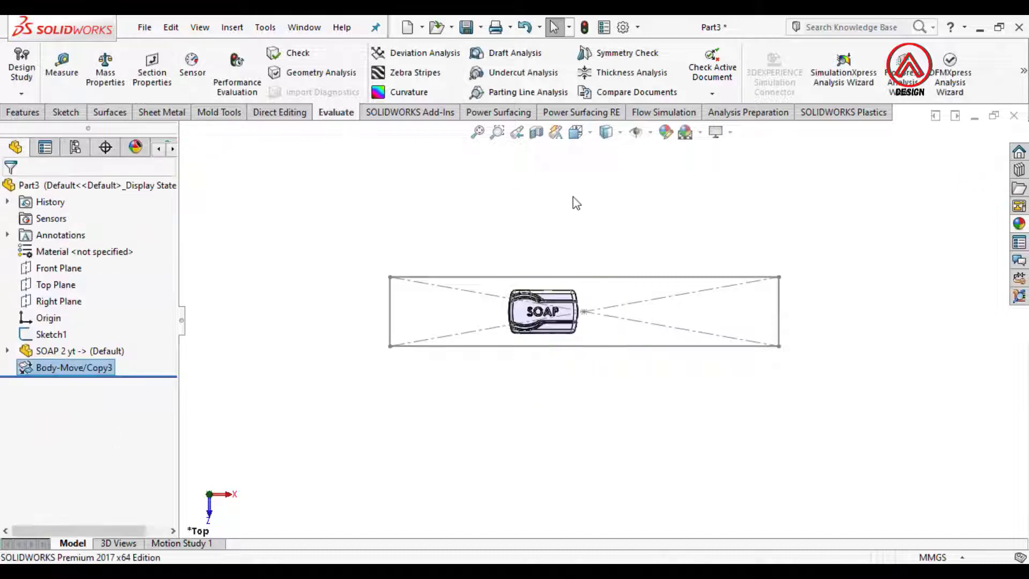
Create one copy of the soap body beside it in the negative X direction.
left_click(232, 27)
mouse_move(257, 99)
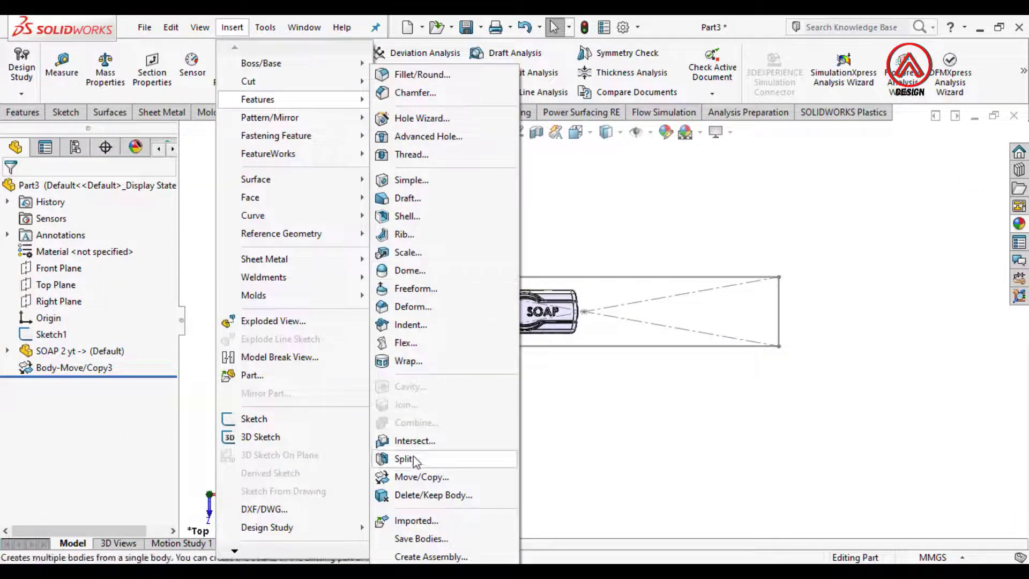
left_click(423, 477)
left_click(35, 269)
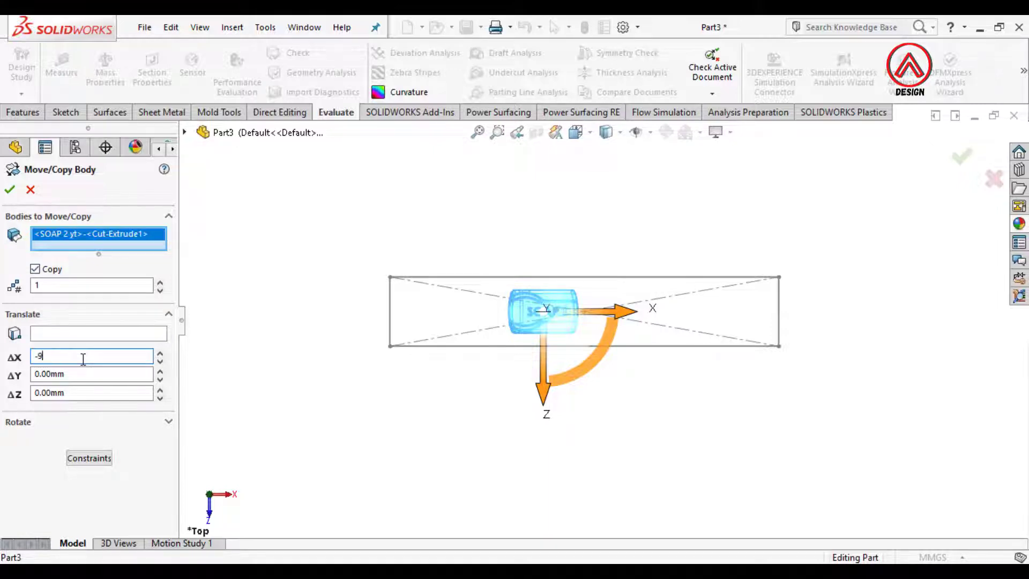
left_click(10, 191)
Copy both soap bodies once with an X offset of 95*2 mm to form a row of four.
left_click(232, 28)
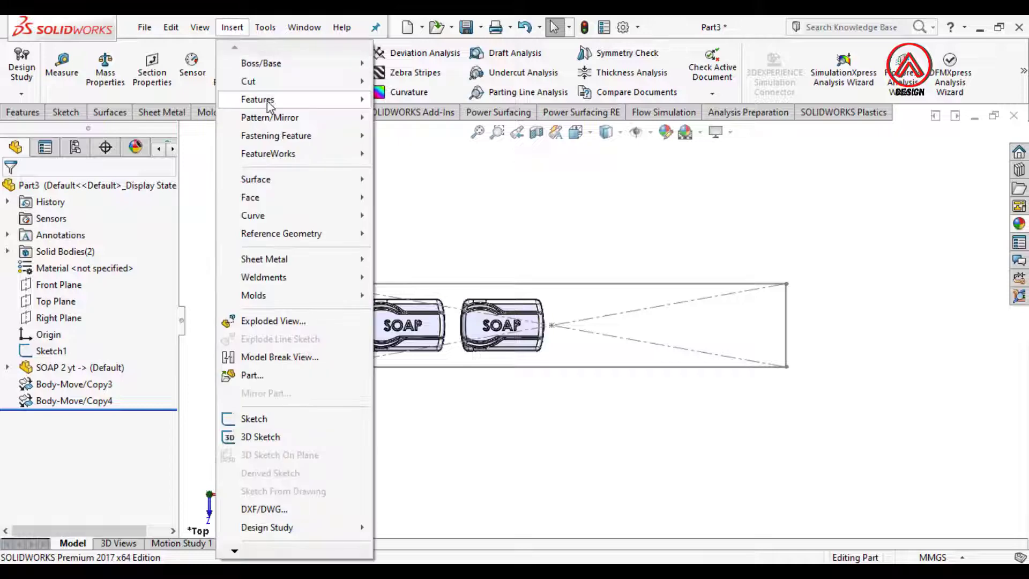
mouse_move(263, 101)
left_click(423, 477)
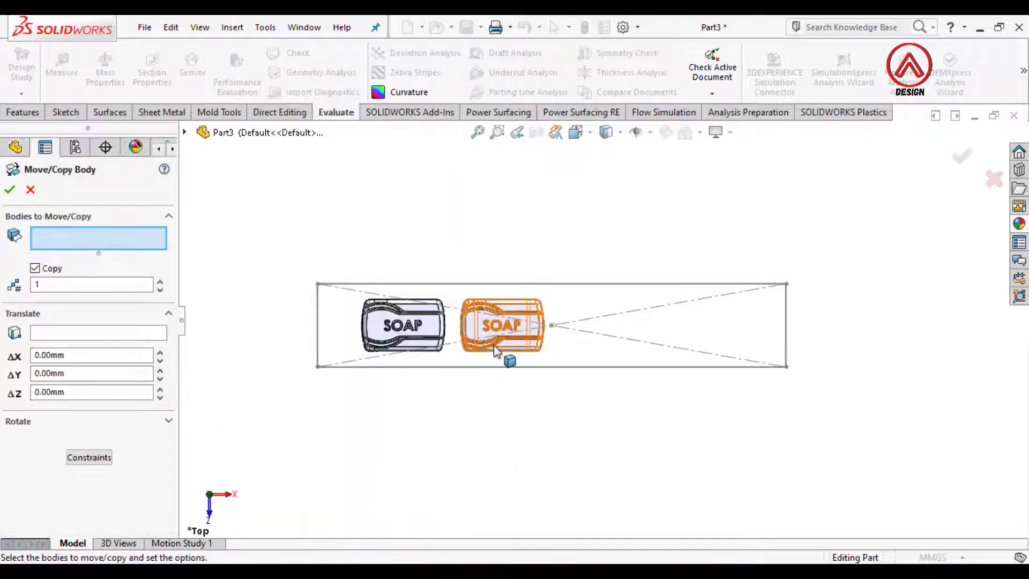
left_click(419, 334)
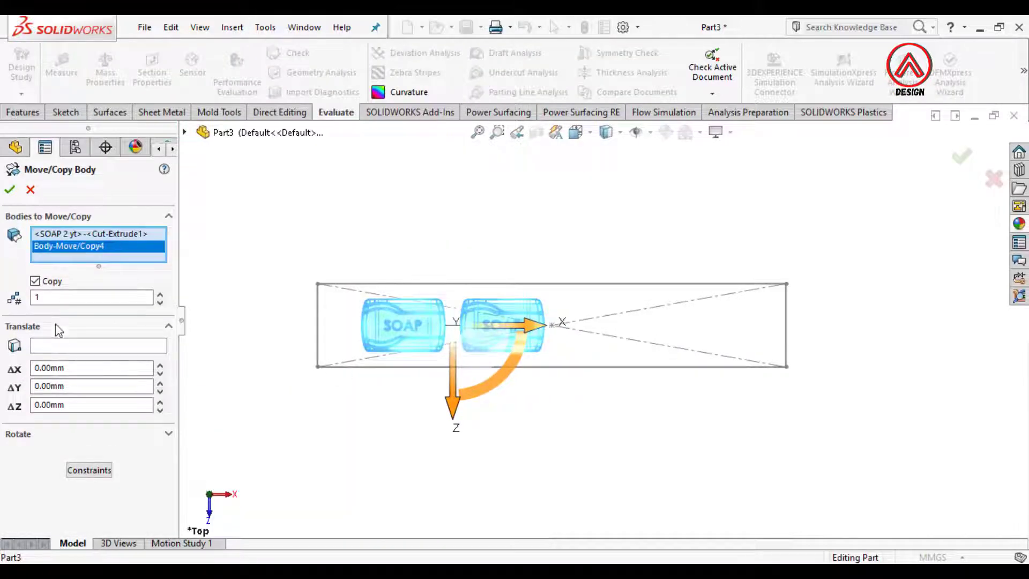
left_click(75, 368)
type("95*2")
key("Return")
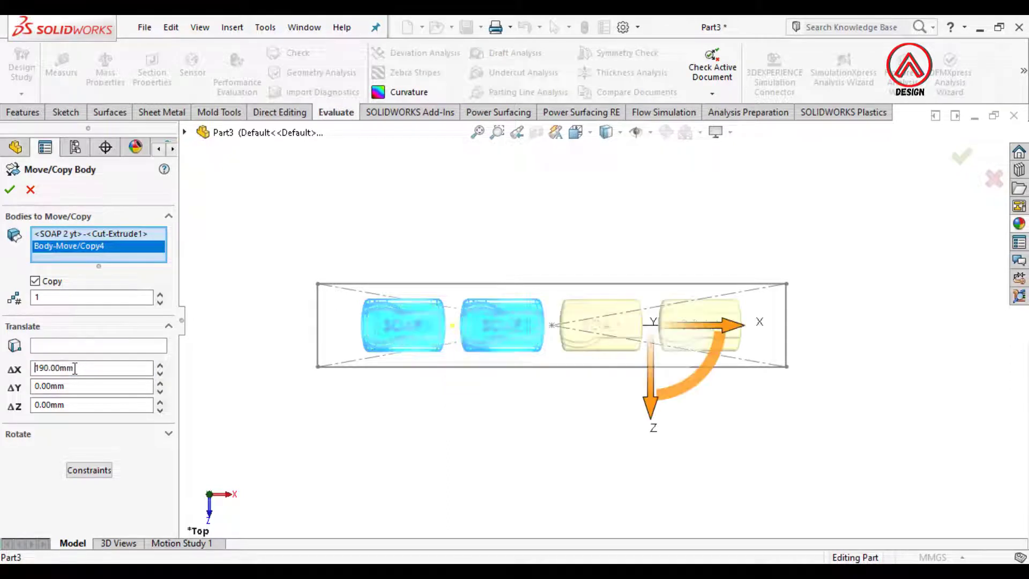
left_click(10, 190)
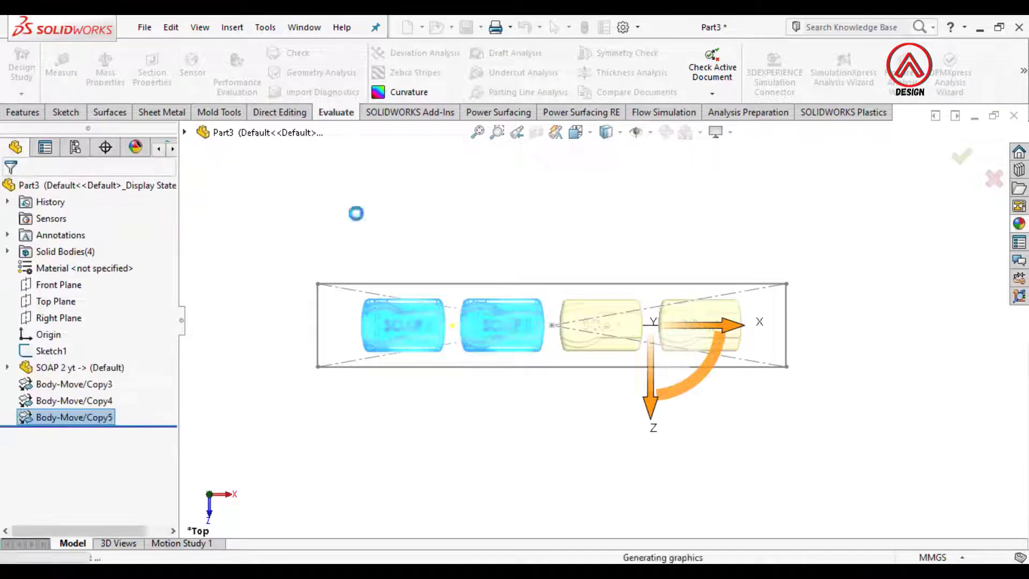
Extrude the rectangle sketch around the soaps 84 mm from the mid plane as a separate, unmerged body.
middle_click_drag(674, 248, 533, 181)
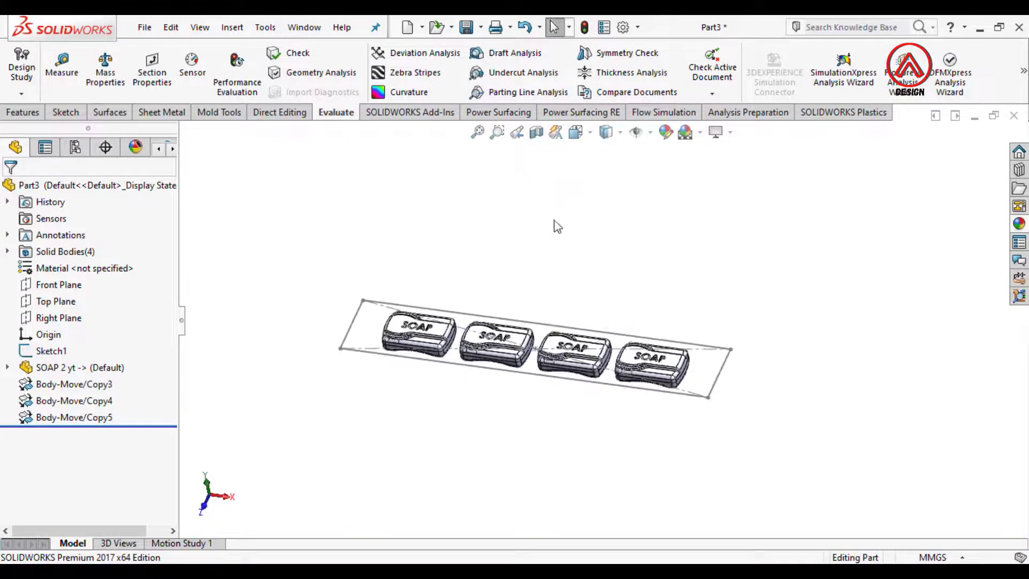
left_click(576, 132)
left_click(595, 172)
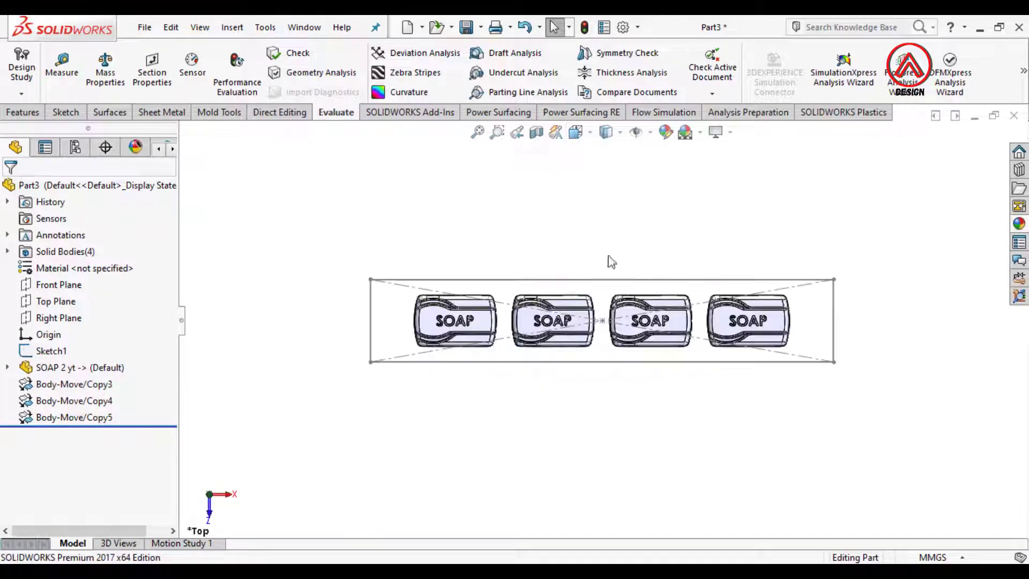
left_click(578, 280)
left_click(22, 112)
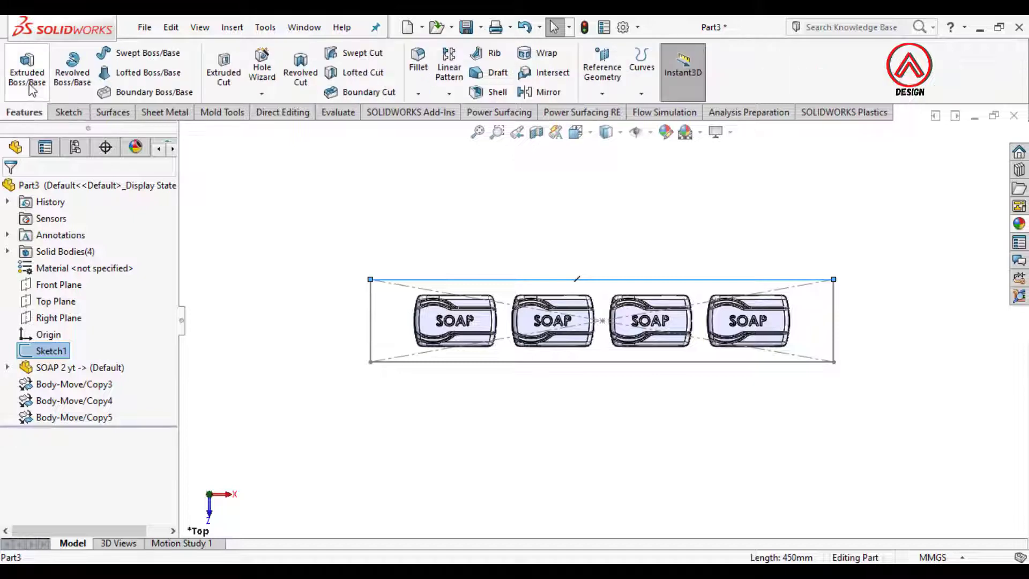
left_click(27, 67)
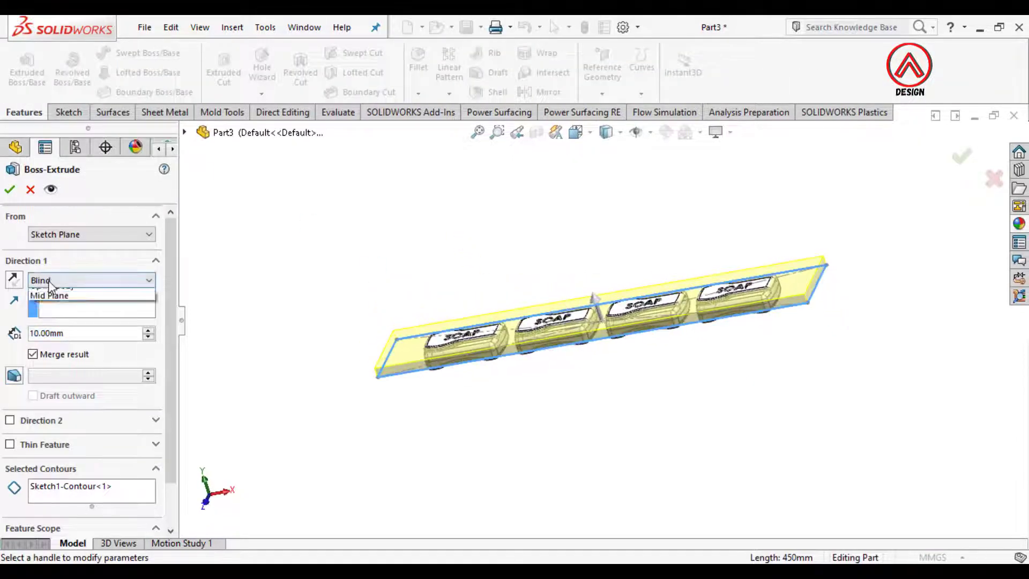
left_click(54, 349)
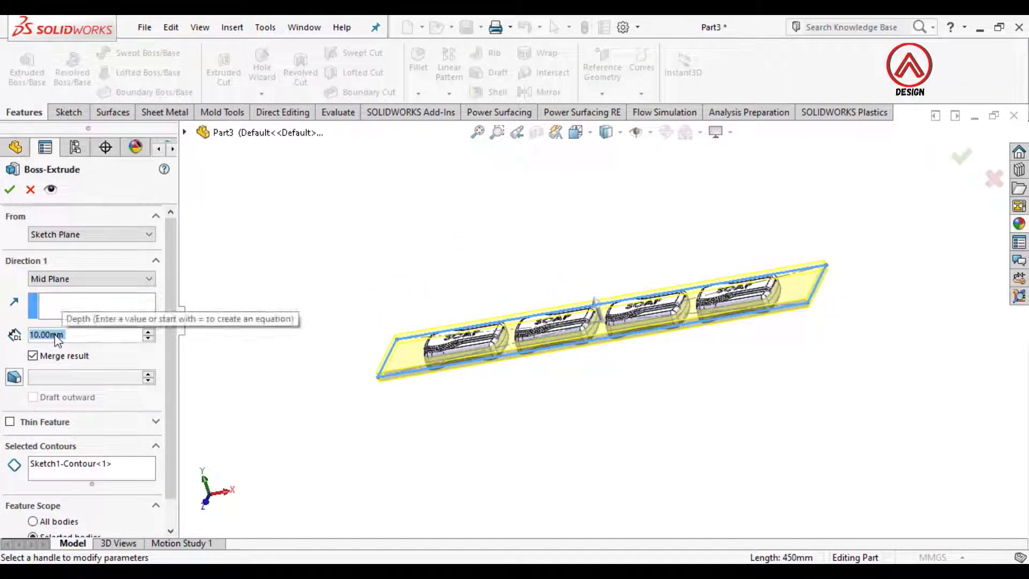
type("84")
key("Return")
middle_click_drag(644, 375, 620, 368)
left_click(56, 357)
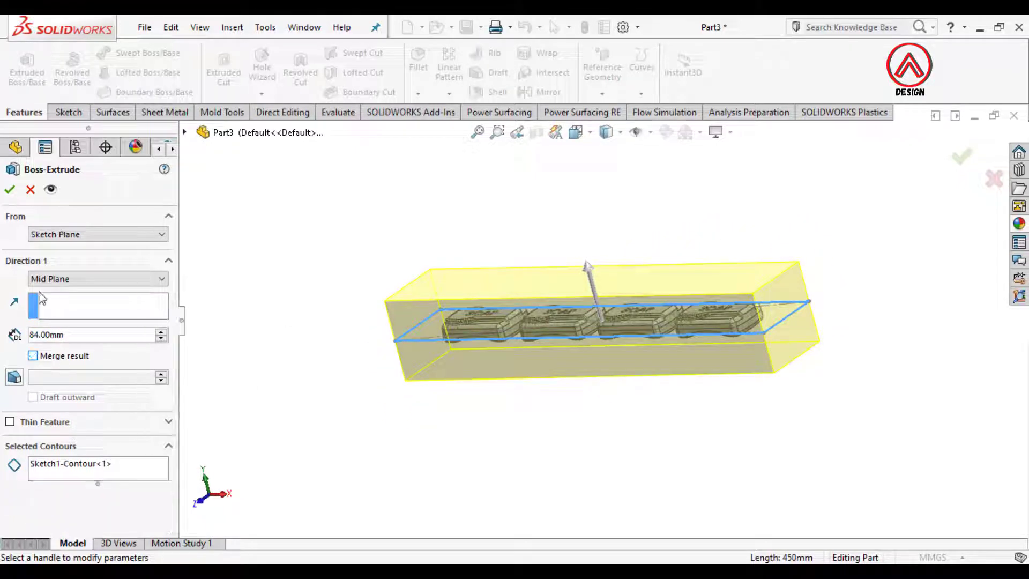
left_click(10, 190)
List the part's solid bodies and show the model with hidden lines visible.
middle_click_drag(505, 211, 740, 331)
scroll(740, 330, "down", 3)
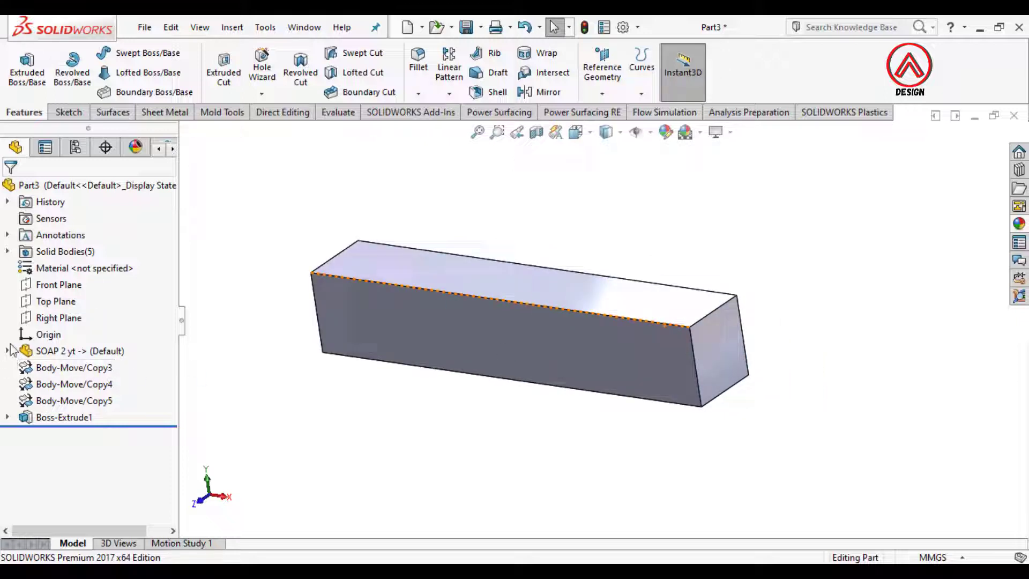
left_click(7, 252)
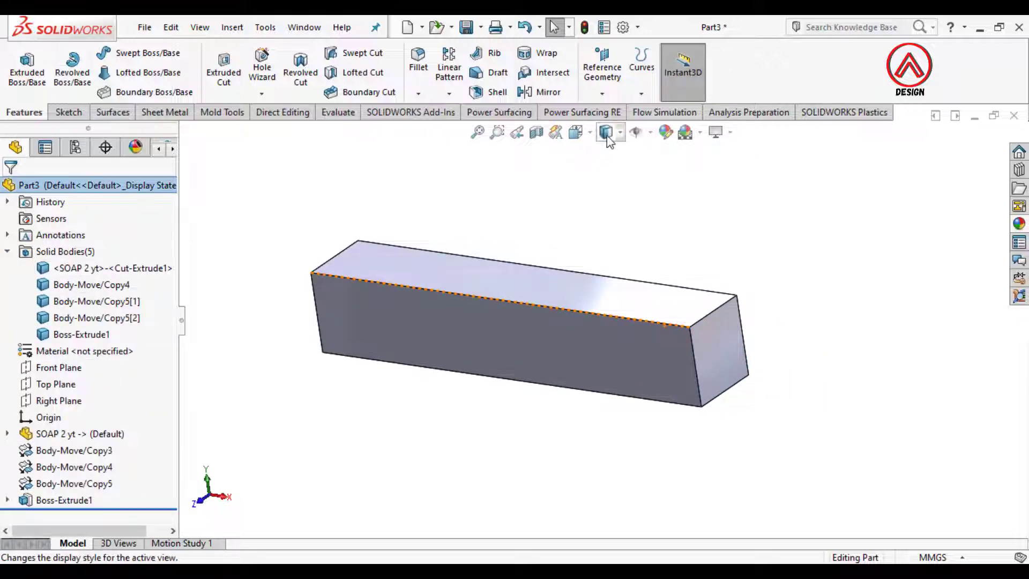
left_click(619, 134)
left_click(610, 216)
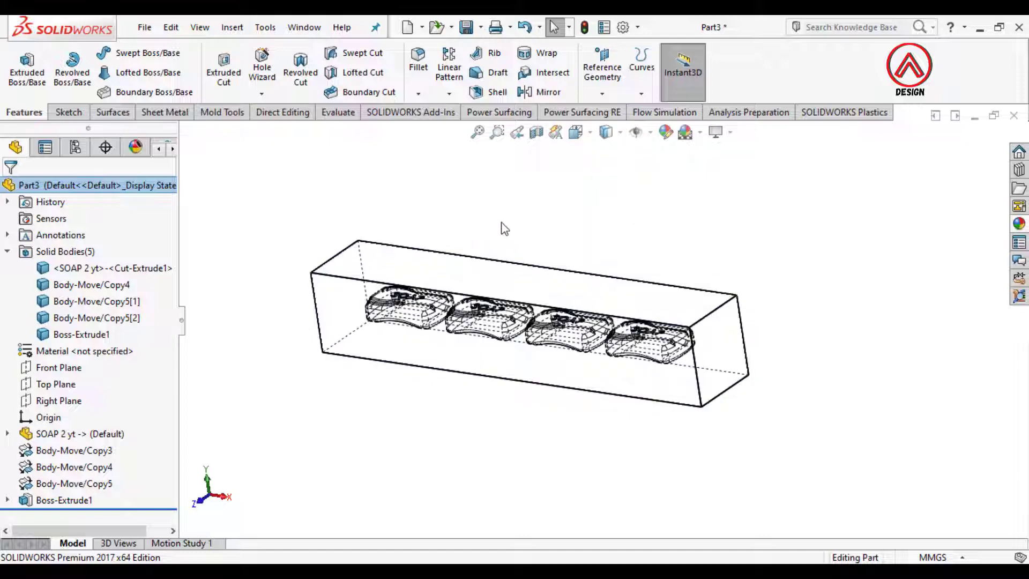
left_click(69, 270)
right_click(68, 271)
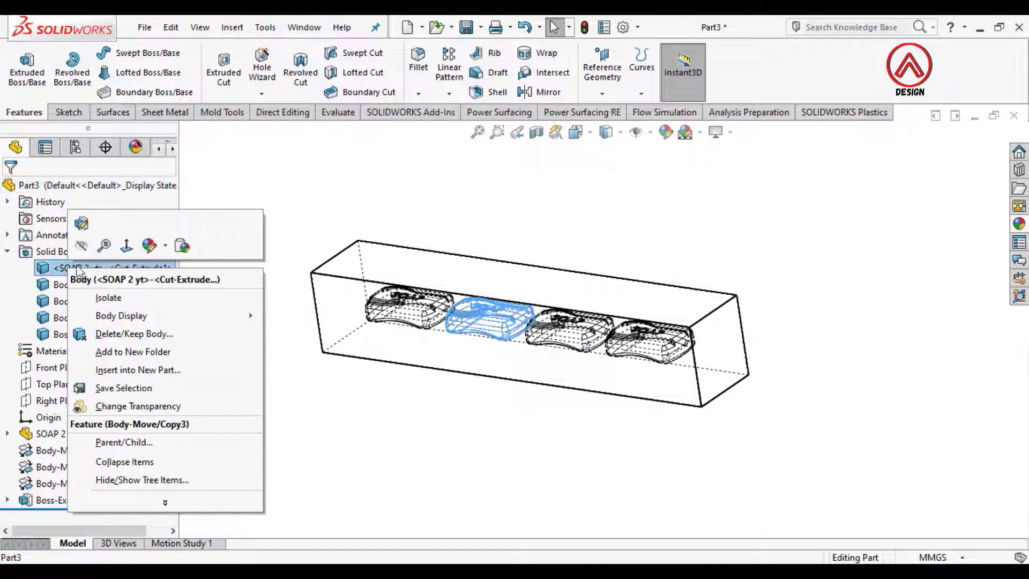
left_click(313, 167)
Copy the <SOAP 2 yt>-<Cut-Extrude1> body once in place with zero offset, and hide the original body.
left_click(232, 28)
mouse_move(300, 99)
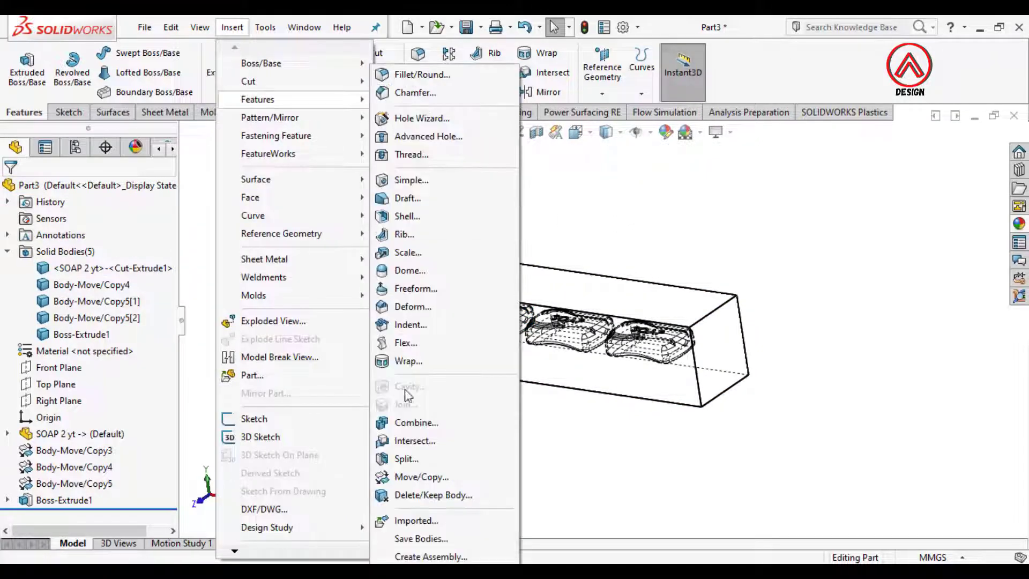
left_click(402, 478)
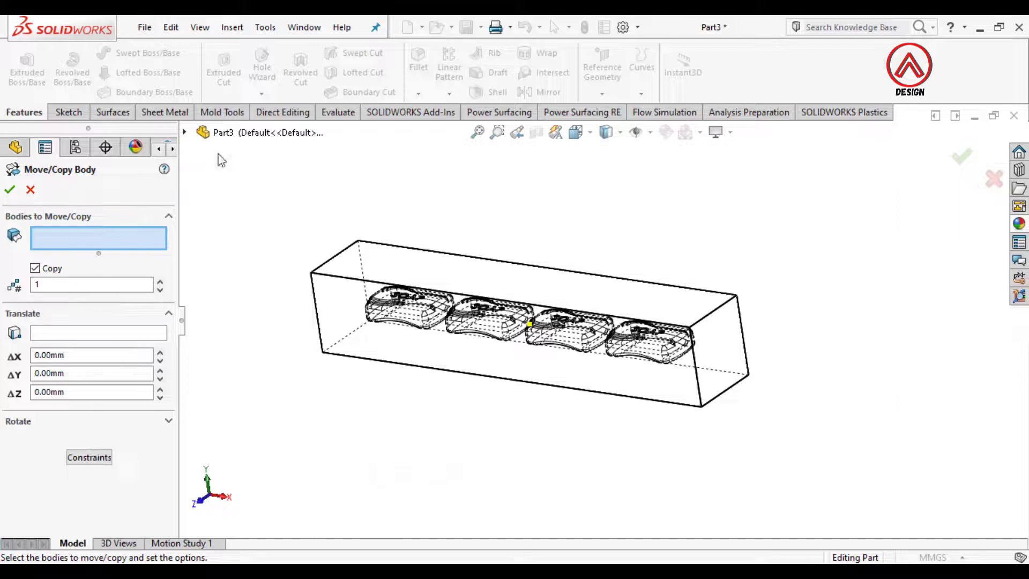
left_click(185, 132)
left_click(202, 198)
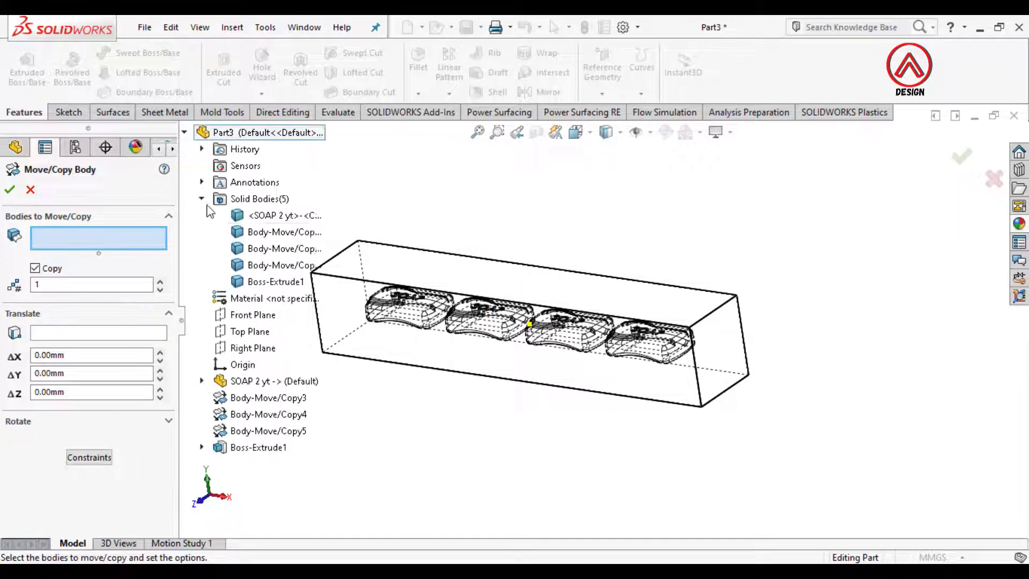
left_click(285, 215)
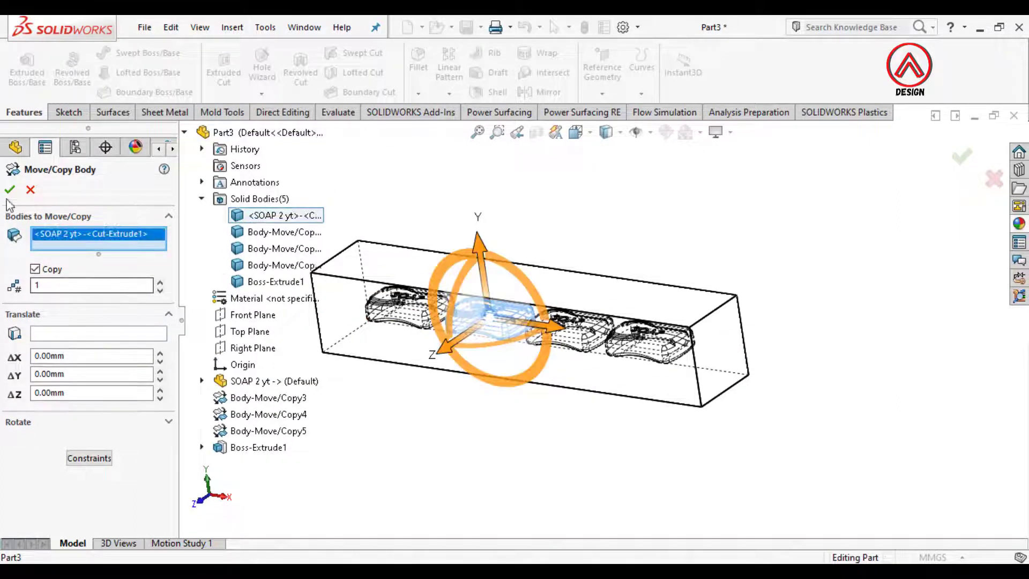
left_click(86, 268)
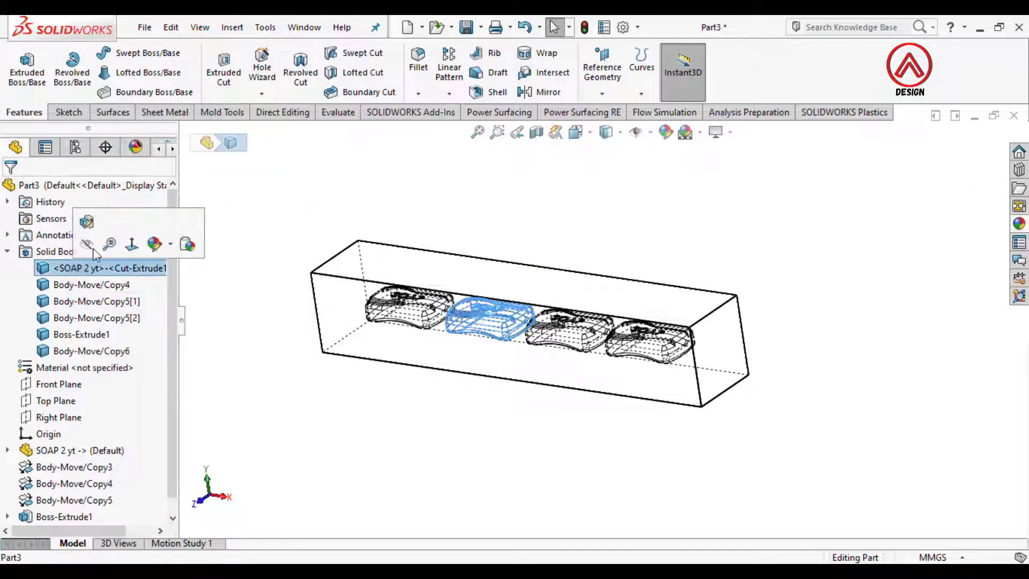
left_click(85, 245)
Start a Combine that subtracts bodies, with the extruded block as the main body and the part's solid bodies listed.
left_click(232, 27)
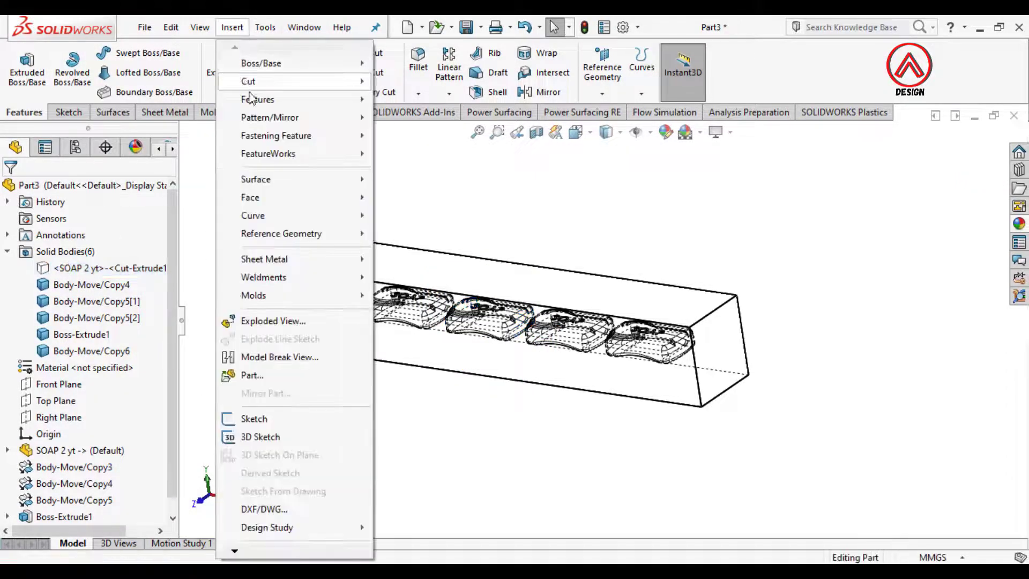
mouse_move(259, 104)
left_click(406, 424)
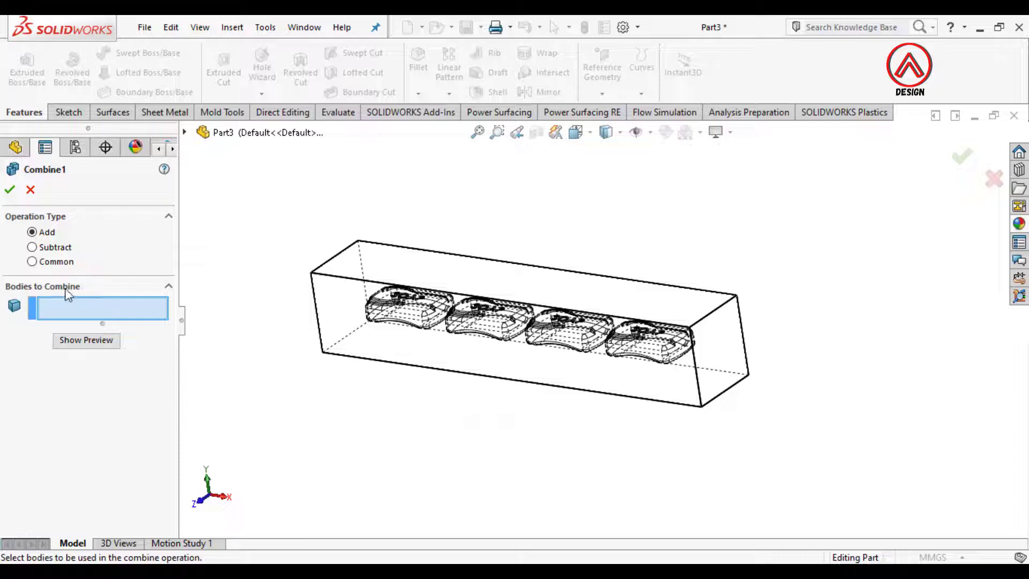
left_click(46, 248)
left_click(344, 275)
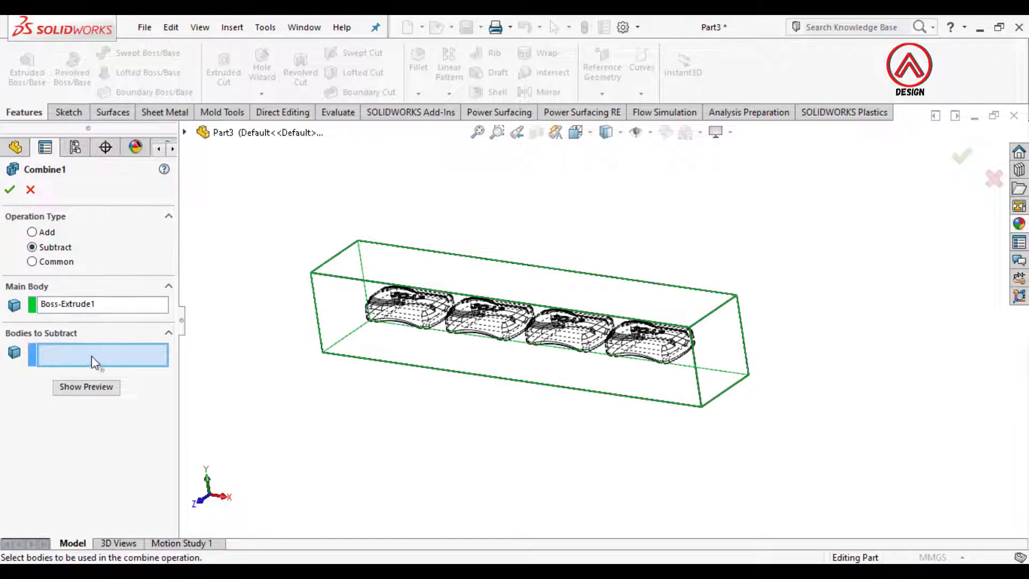
left_click(185, 132)
left_click(201, 199)
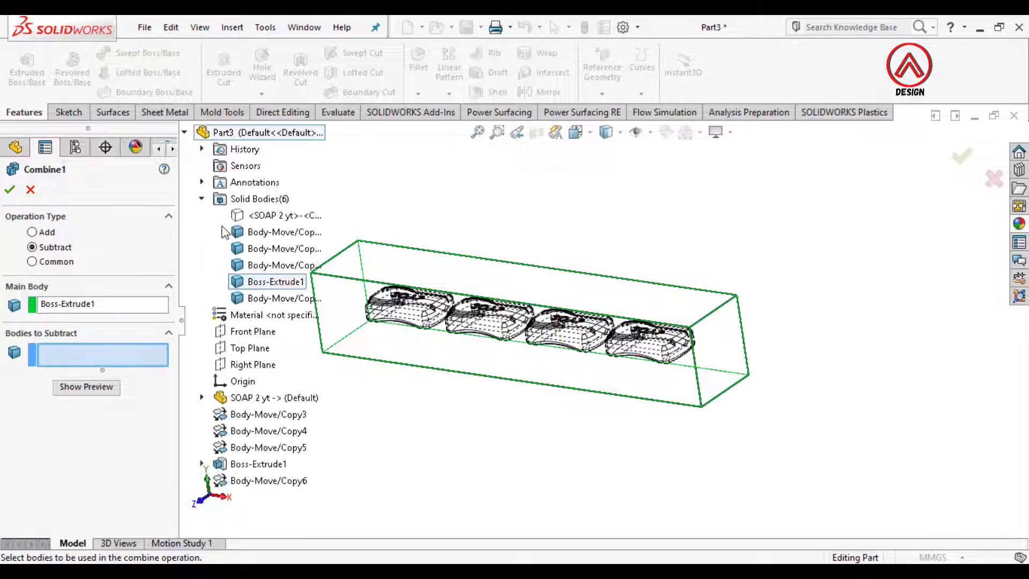
left_click(252, 233)
left_click(255, 250)
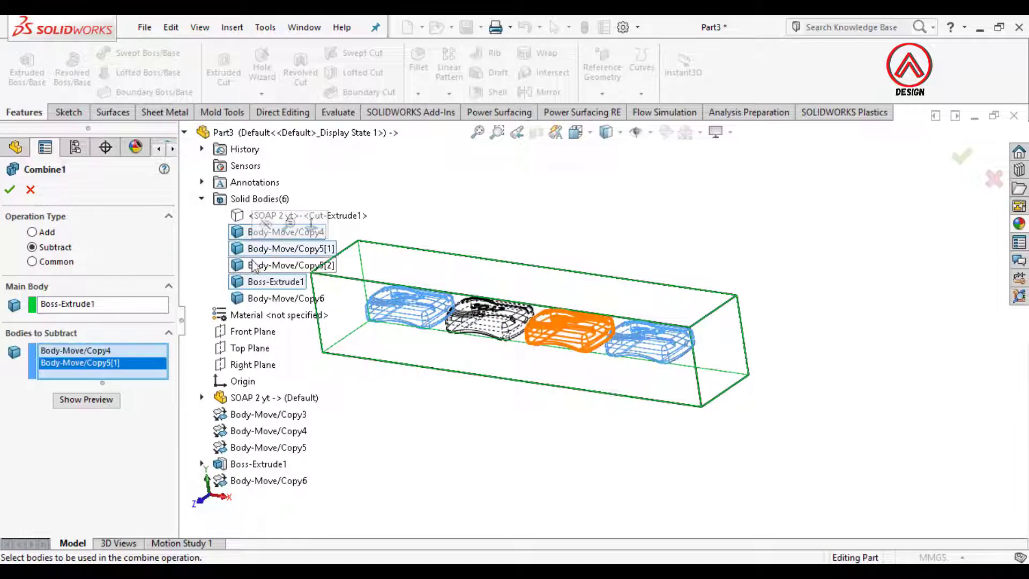
left_click(255, 265)
left_click(257, 299)
left_click(256, 300)
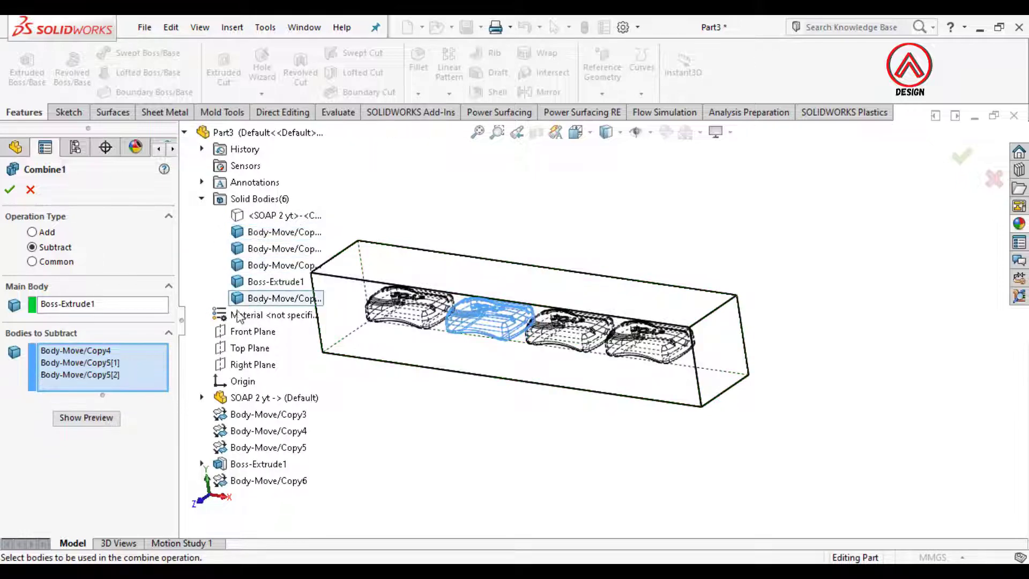
left_click(131, 355)
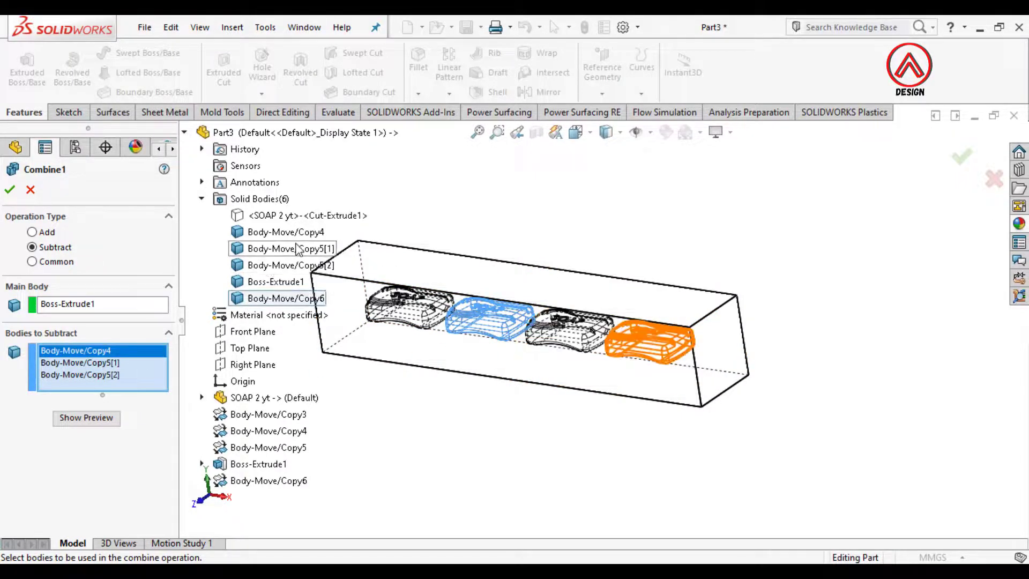
Subtract all four visible soap bodies from the extruded block, reselecting the block as the main body.
left_click(262, 302)
left_click(262, 300)
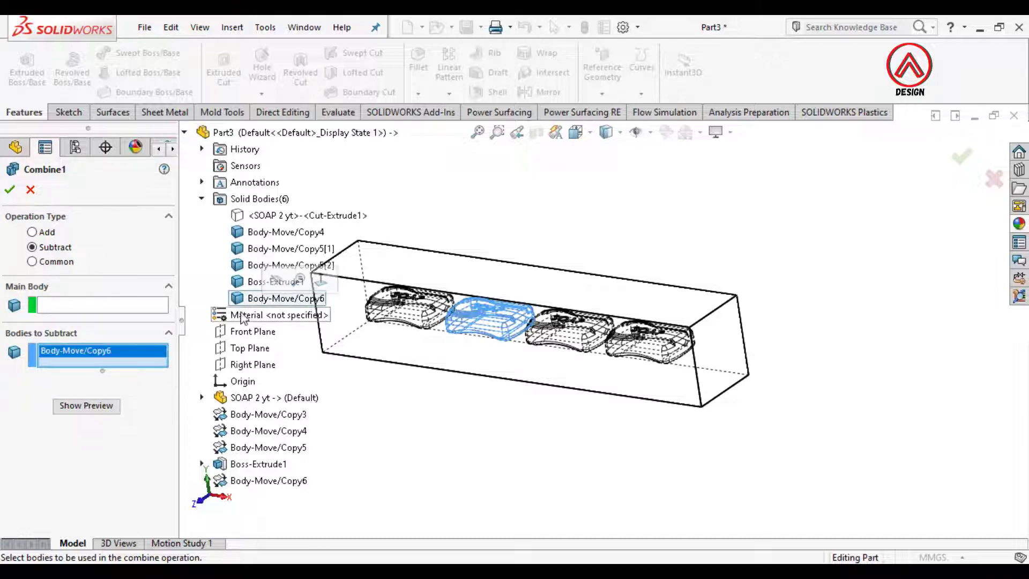
left_click(247, 262)
left_click(252, 248)
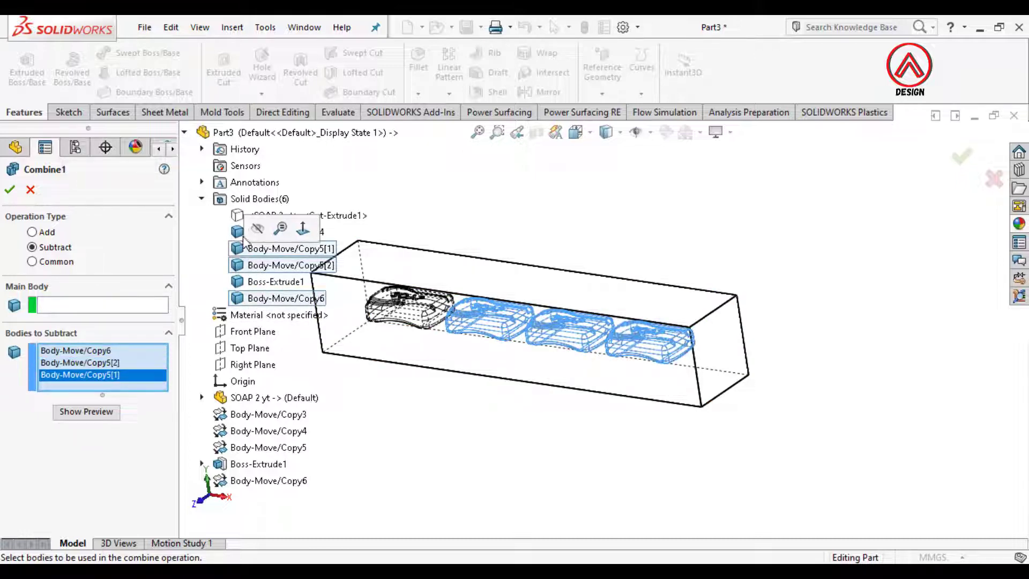
left_click(268, 231)
left_click(118, 307)
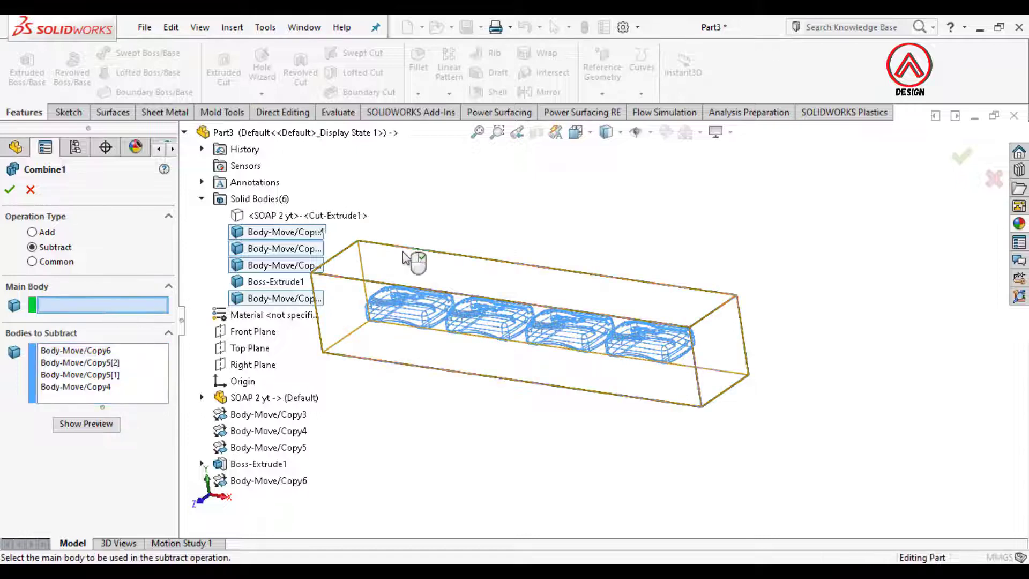
left_click(413, 257)
left_click(10, 189)
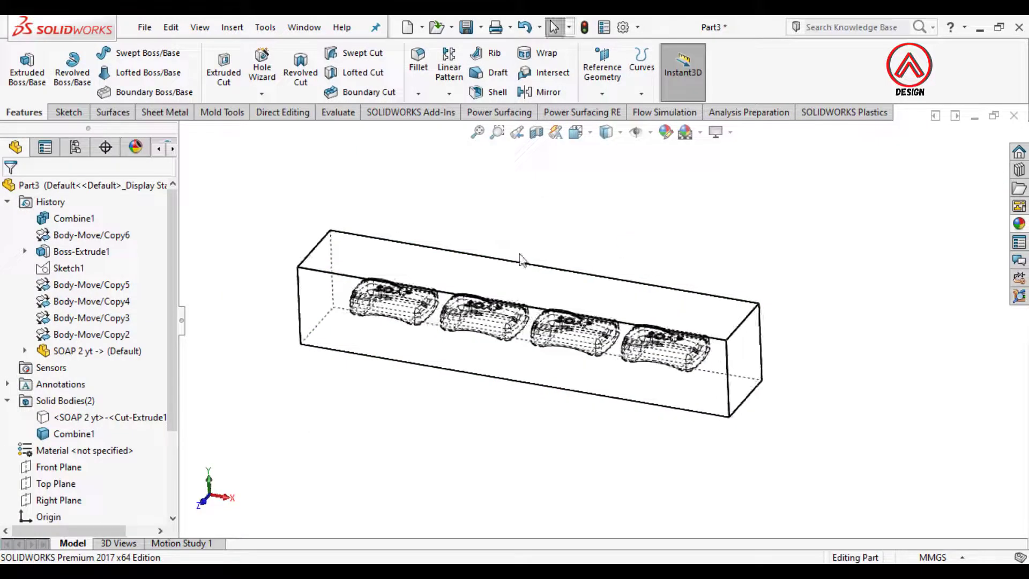
Set up a Split with the Top Plane as the trim tool and the combined block as the target body.
left_click(54, 483)
left_click(244, 29)
mouse_move(289, 100)
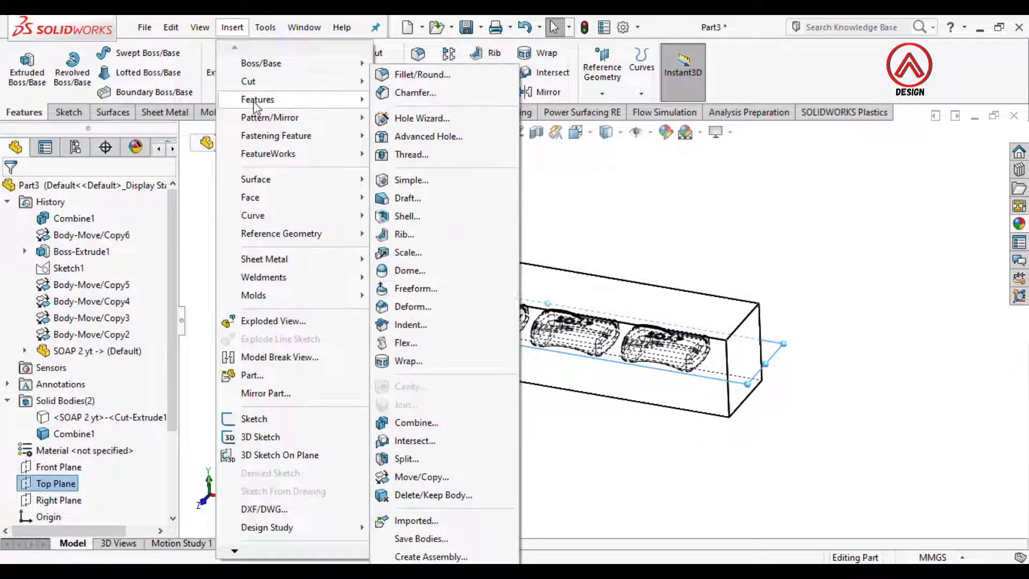
left_click(407, 459)
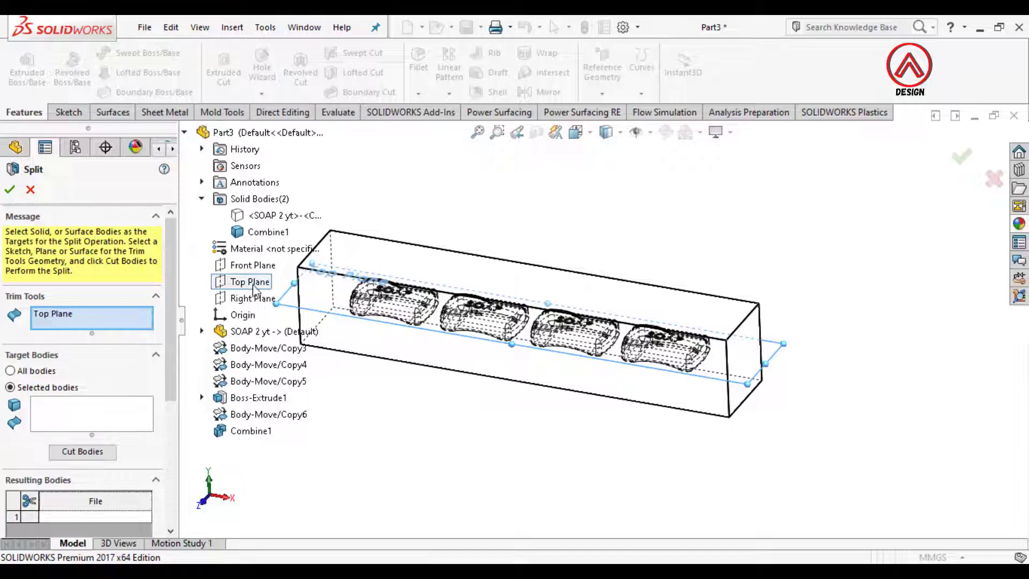
left_click(96, 411)
left_click(558, 282)
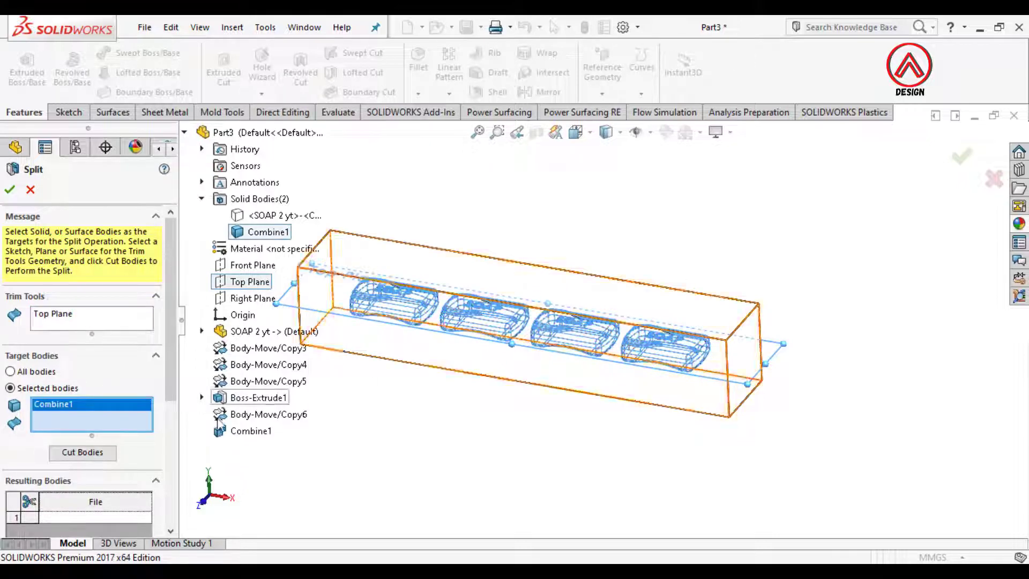
Cut the block at the plane, mark both resulting bodies, and complete the Split.
left_click(83, 452)
left_click_drag(171, 387, 171, 457)
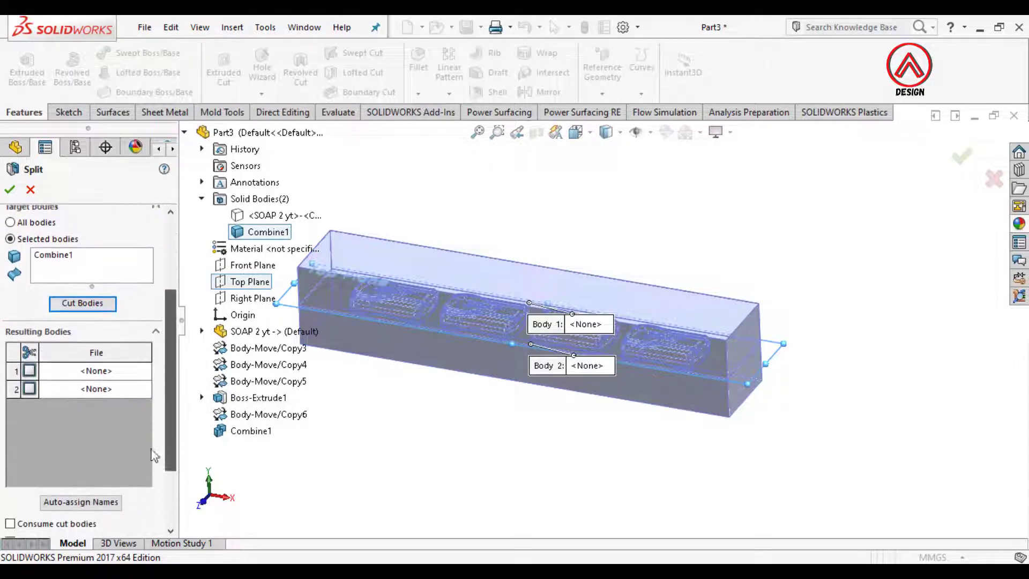
left_click(29, 370)
left_click(29, 389)
left_click_drag(172, 395, 46, 444)
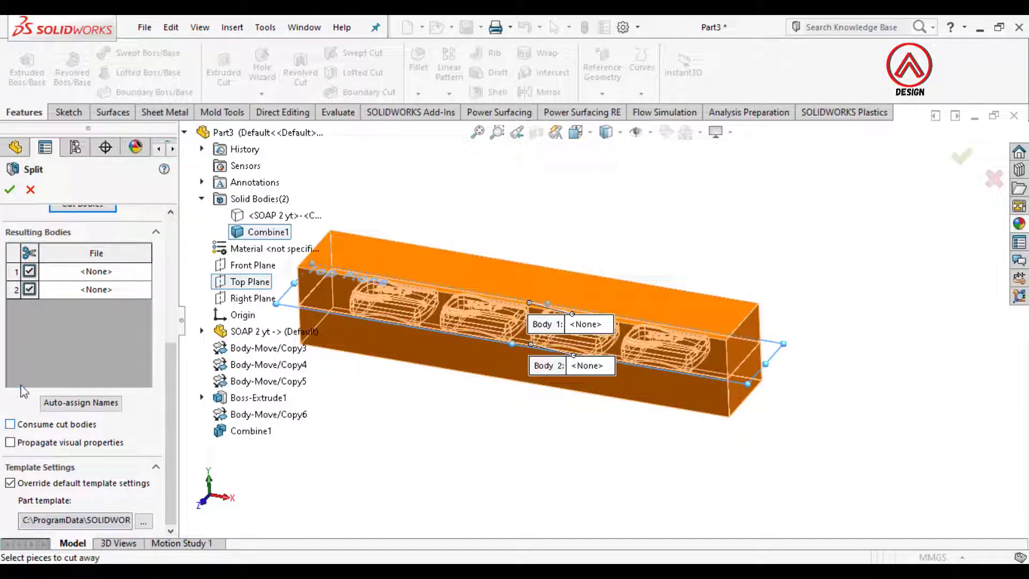
left_click(8, 190)
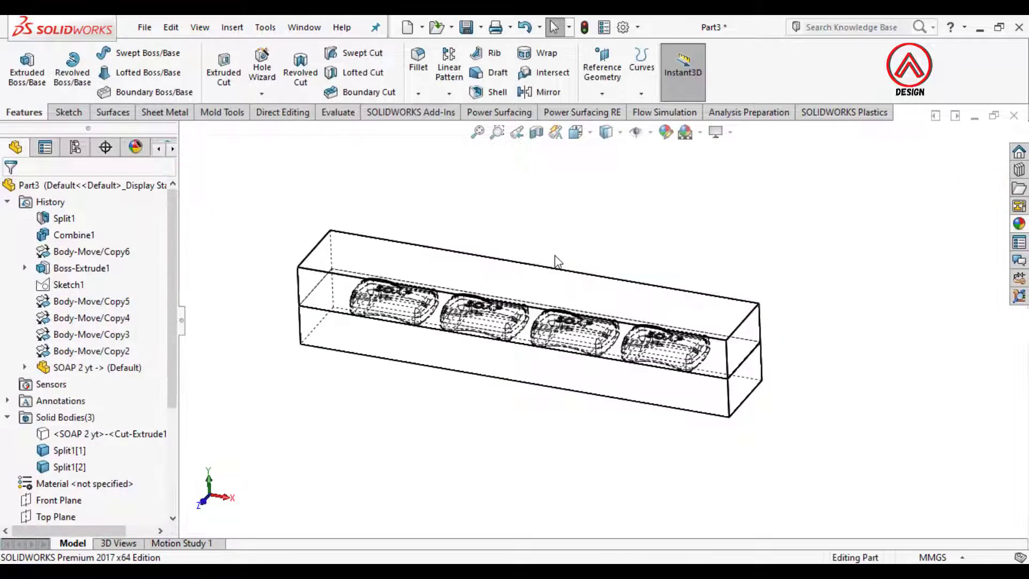
Display the split block shaded with edges.
middle_click_drag(554, 255, 584, 200)
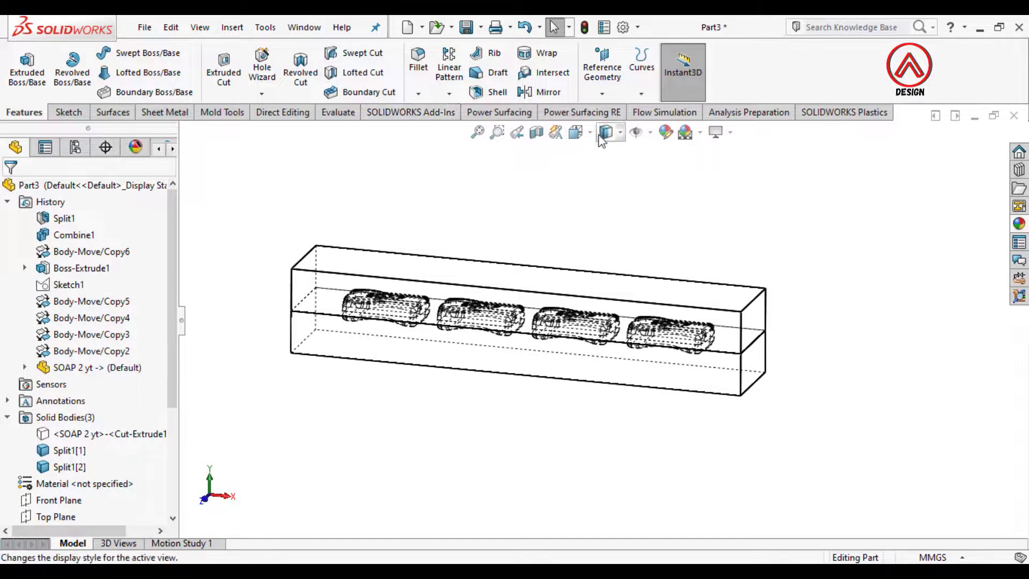
left_click(606, 133)
left_click(606, 152)
left_click(245, 29)
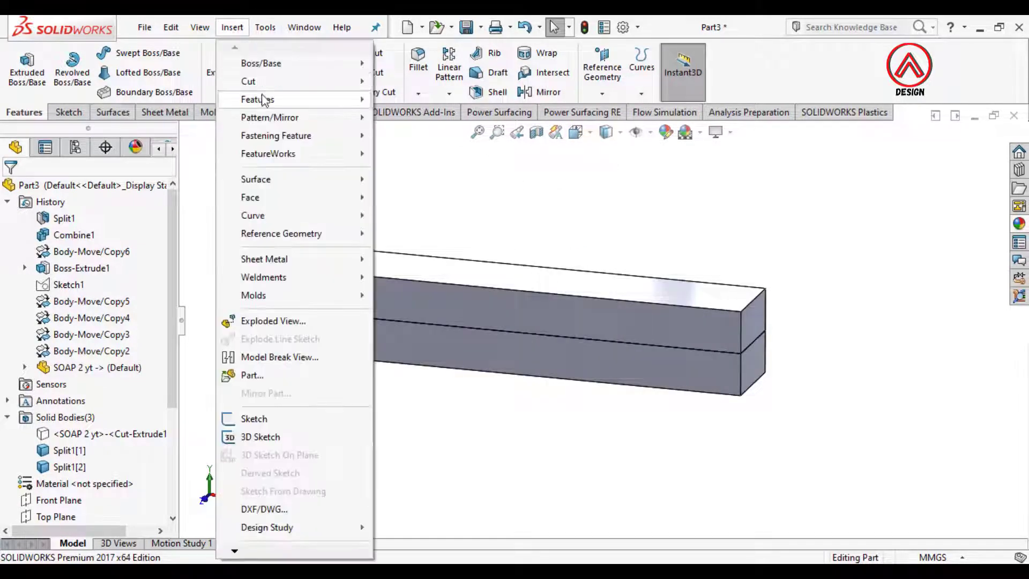
mouse_move(265, 98)
left_click(426, 477)
left_click(520, 339)
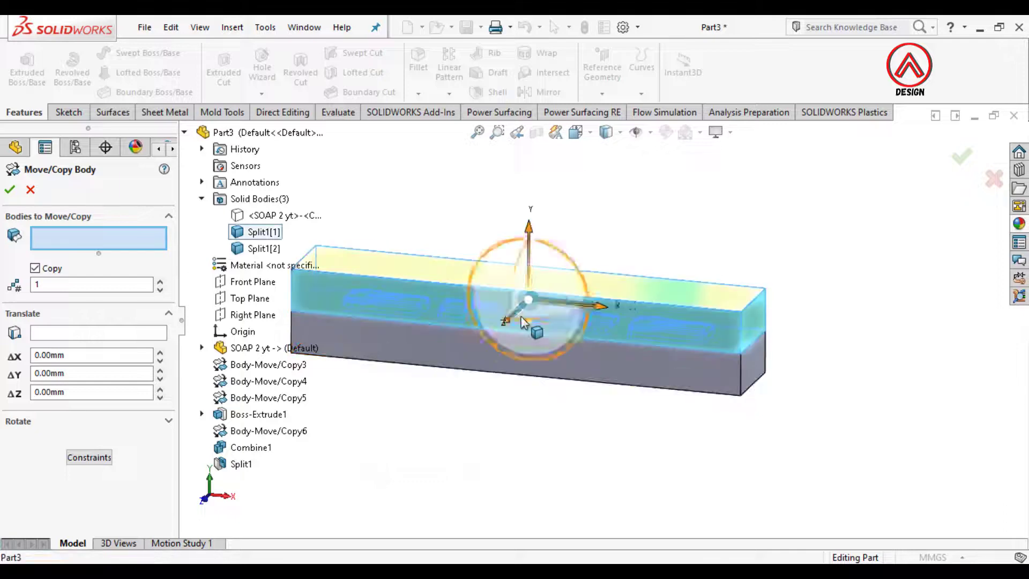
left_click_drag(531, 228, 528, 129)
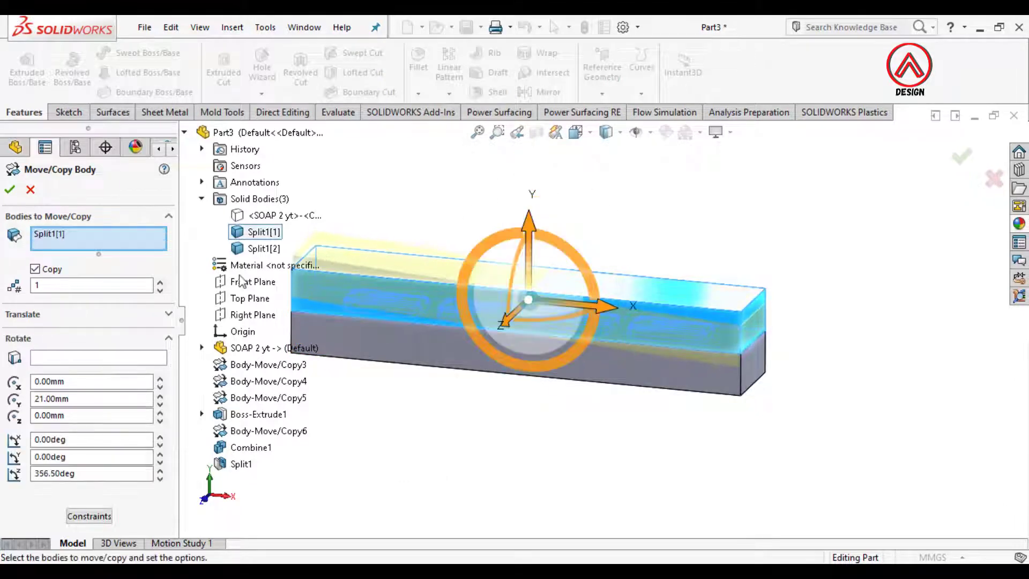
key("Return")
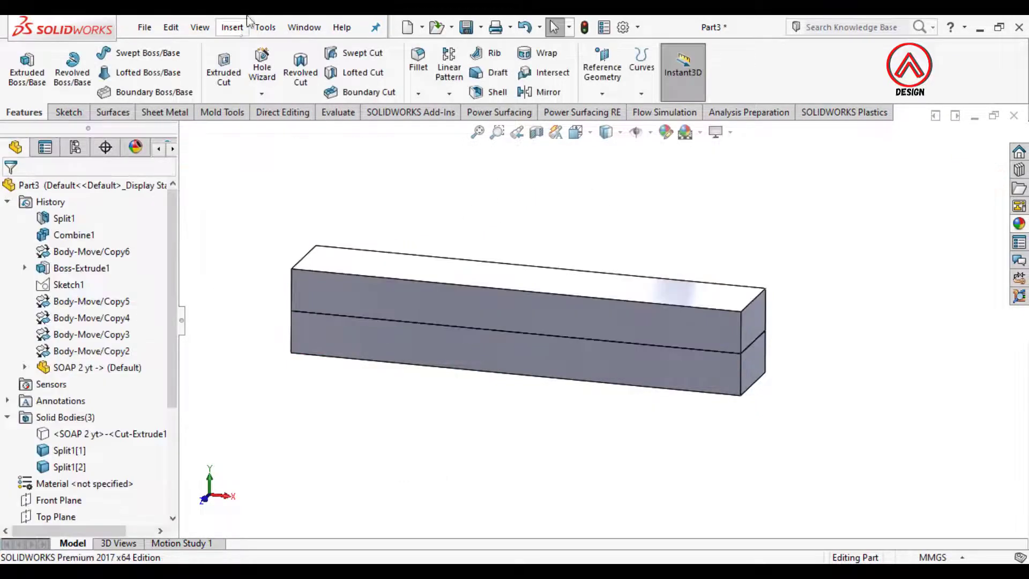
Move the upper mold half upward along Y, away from the lower half, without making a copy.
left_click(239, 27)
mouse_move(257, 99)
left_click(427, 476)
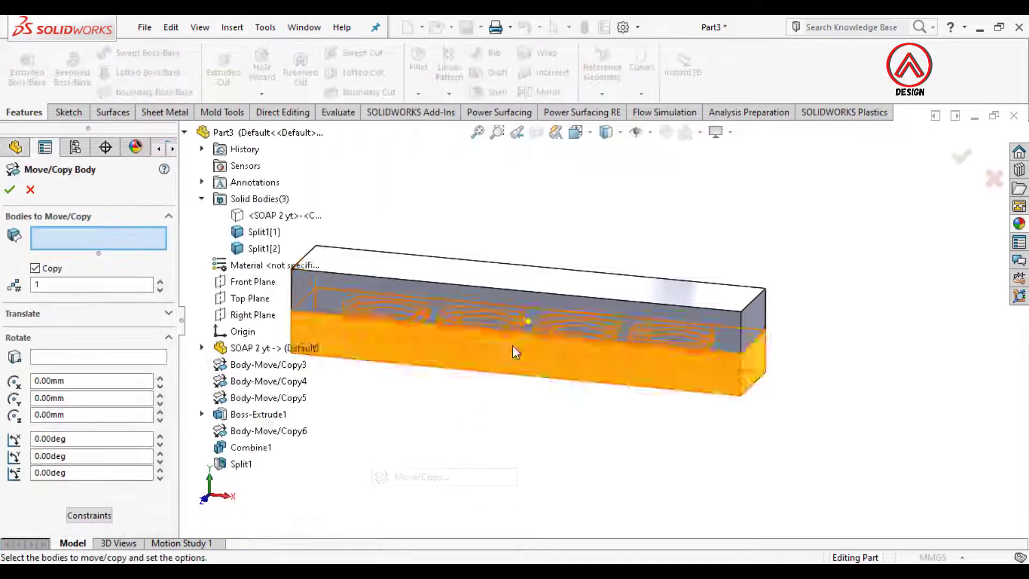
left_click(505, 301)
left_click_drag(529, 224, 529, 96)
middle_click_drag(526, 271, 465, 378)
left_click(35, 270)
left_click(10, 190)
Delete the move feature that lifted the upper mold half off the lower half.
scroll(565, 236, "up", 1)
scroll(553, 244, "down", 3)
scroll(105, 477, "down", 4)
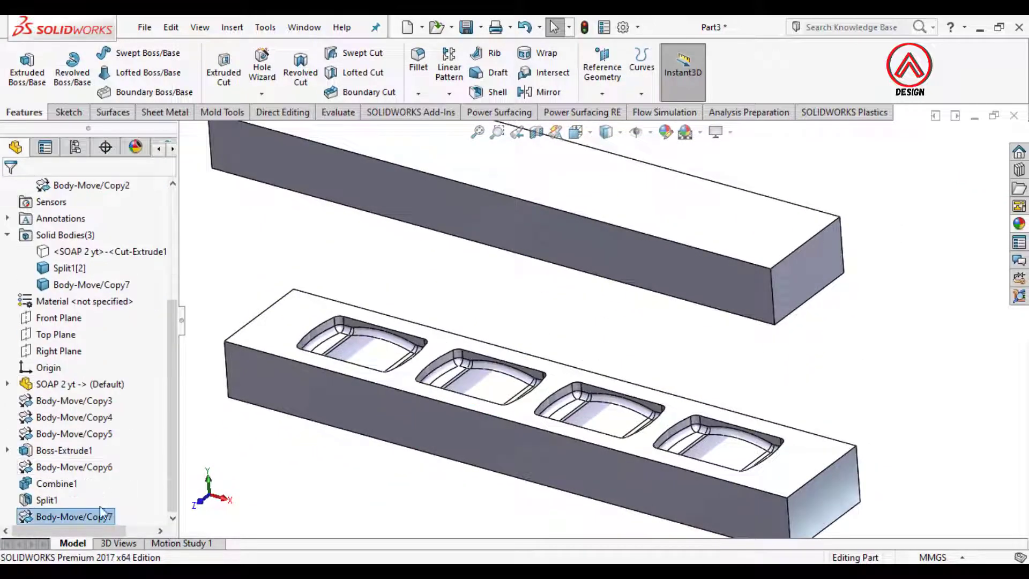
right_click(70, 518)
left_click(113, 379)
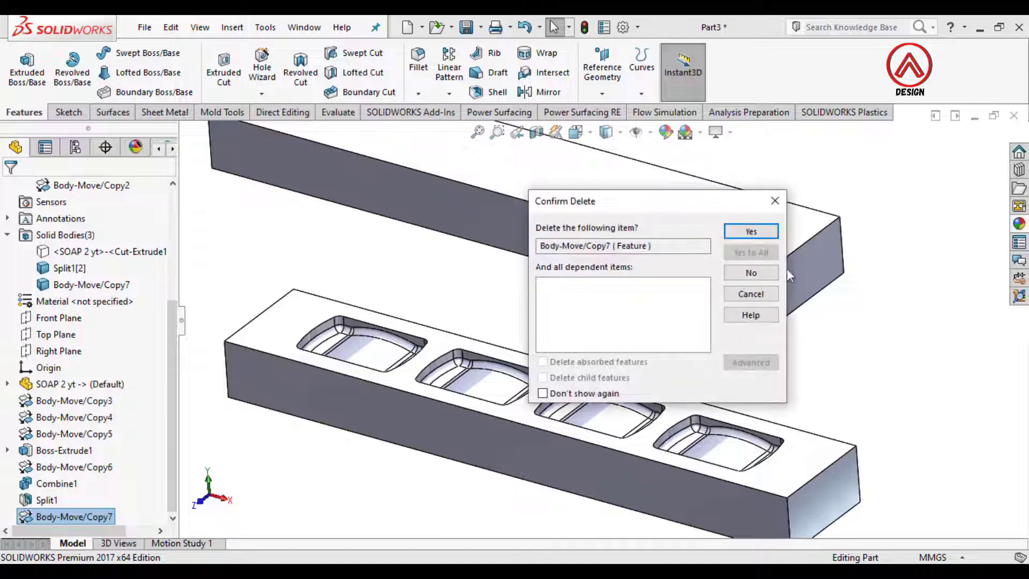
left_click(750, 231)
Isolate the lower half of the mold block.
scroll(658, 404, "up", 3)
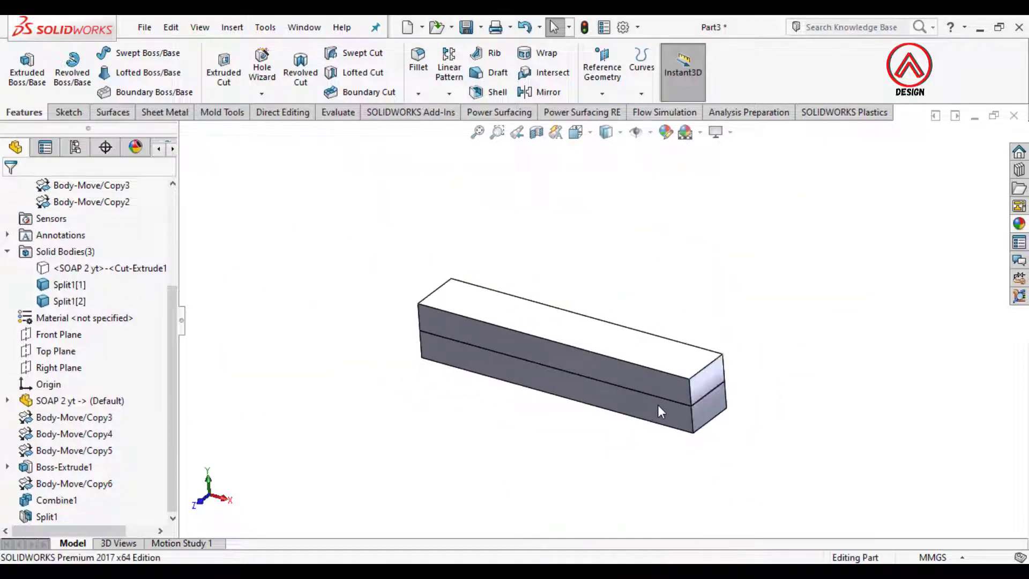
right_click(657, 405)
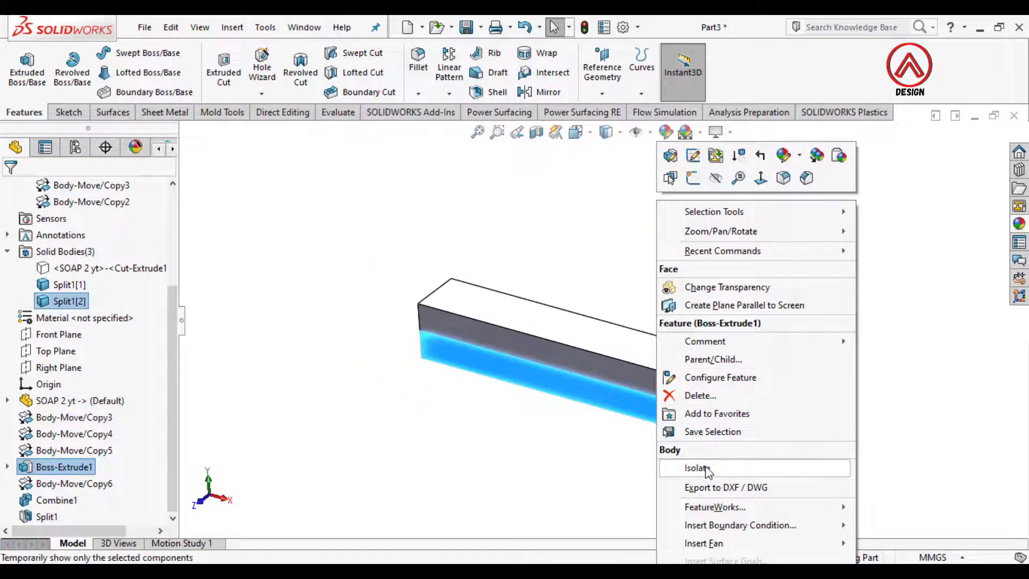
left_click(698, 467)
scroll(619, 370, "down", 3)
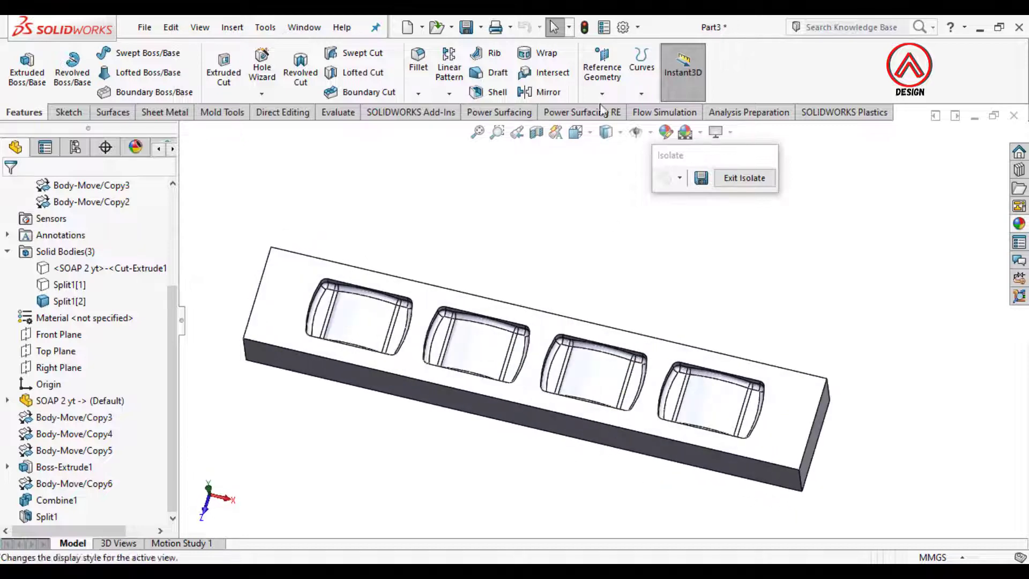
Switch to the top view and start a sketch on the lower half's parting face.
left_click(576, 132)
left_click(577, 202)
scroll(697, 325, "down", 4)
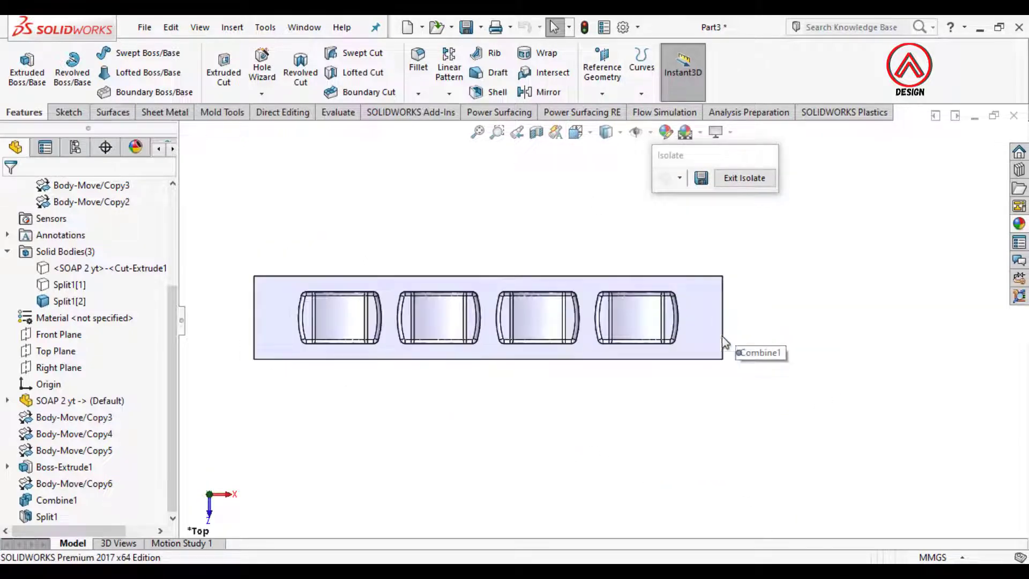
scroll(697, 324, "down", 2)
left_click(702, 309)
left_click(58, 111)
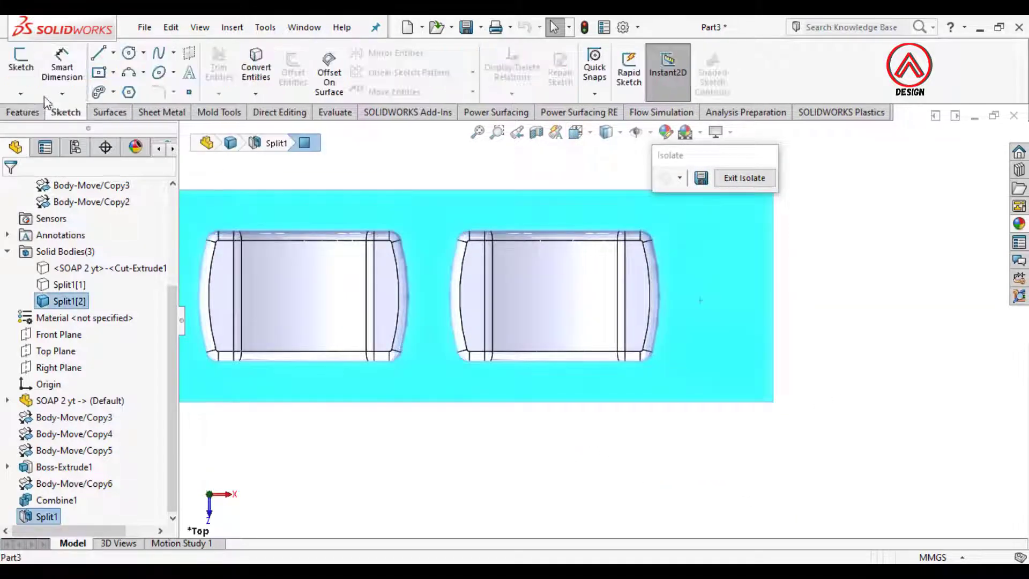
left_click(20, 69)
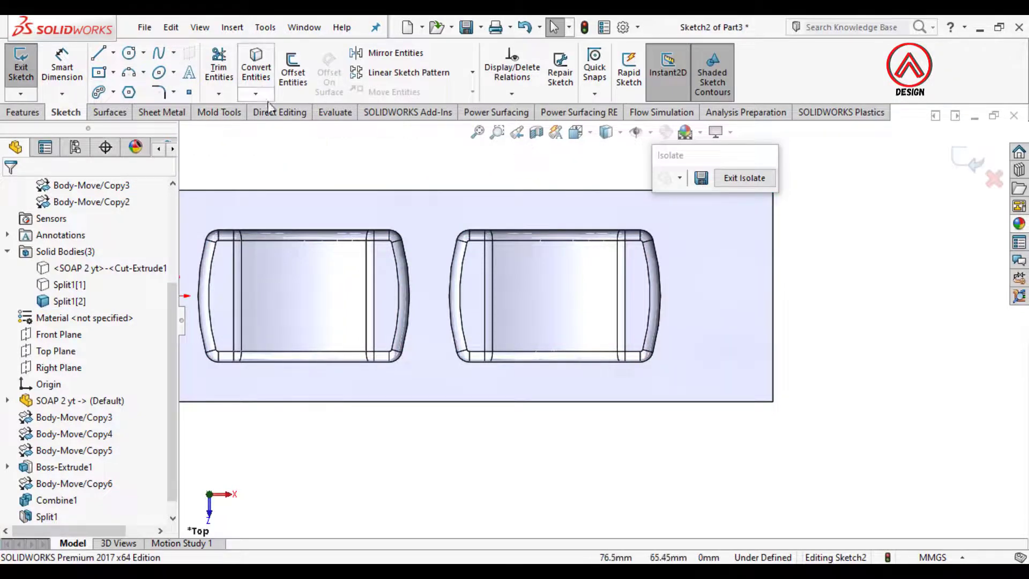
Offset the end cavity's complete rim outline outward by 1 mm in the parting-face sketch.
left_click(300, 78)
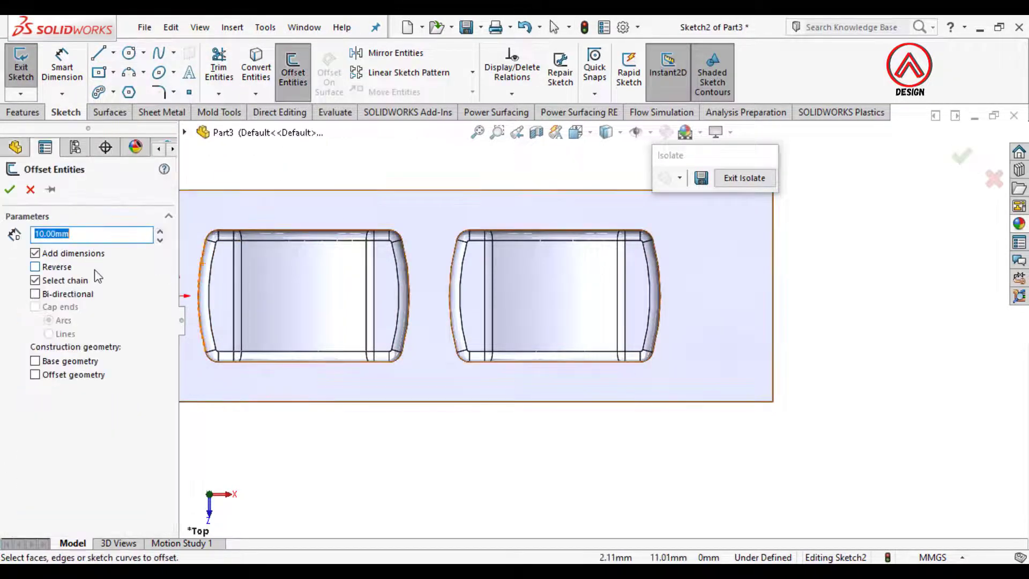
type("1")
scroll(536, 252, "down", 5)
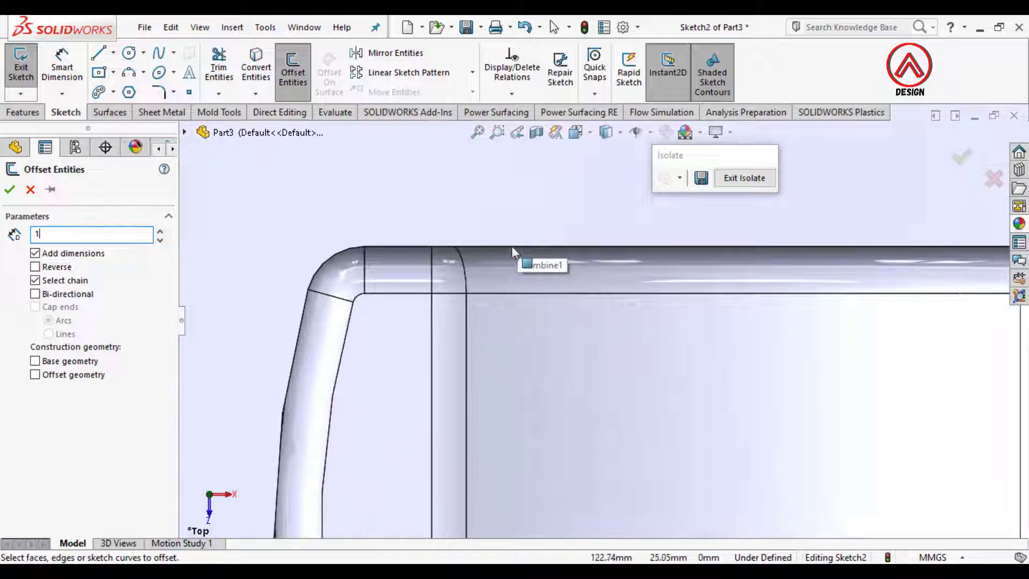
left_click(512, 246)
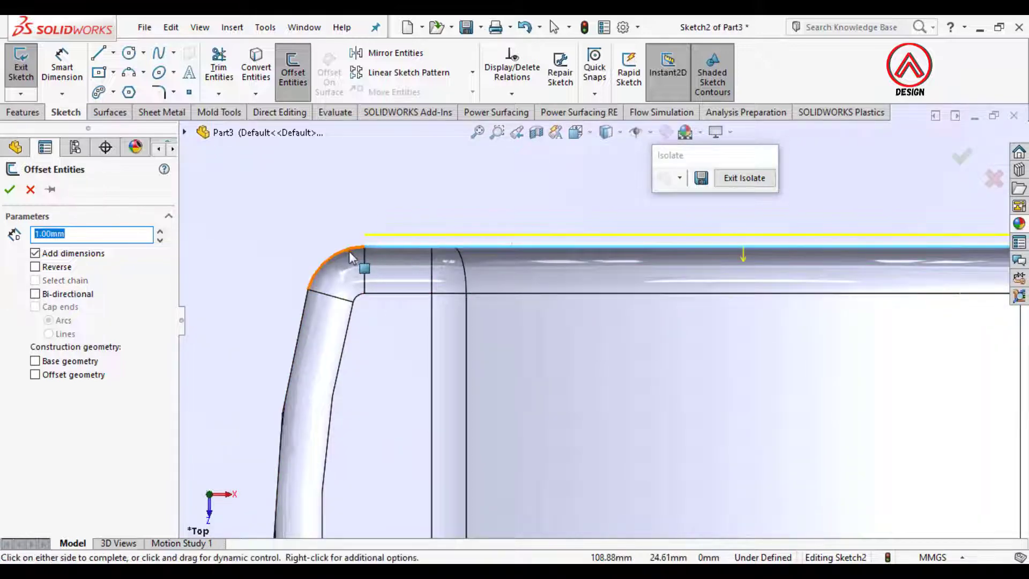
scroll(455, 400, "up", 5)
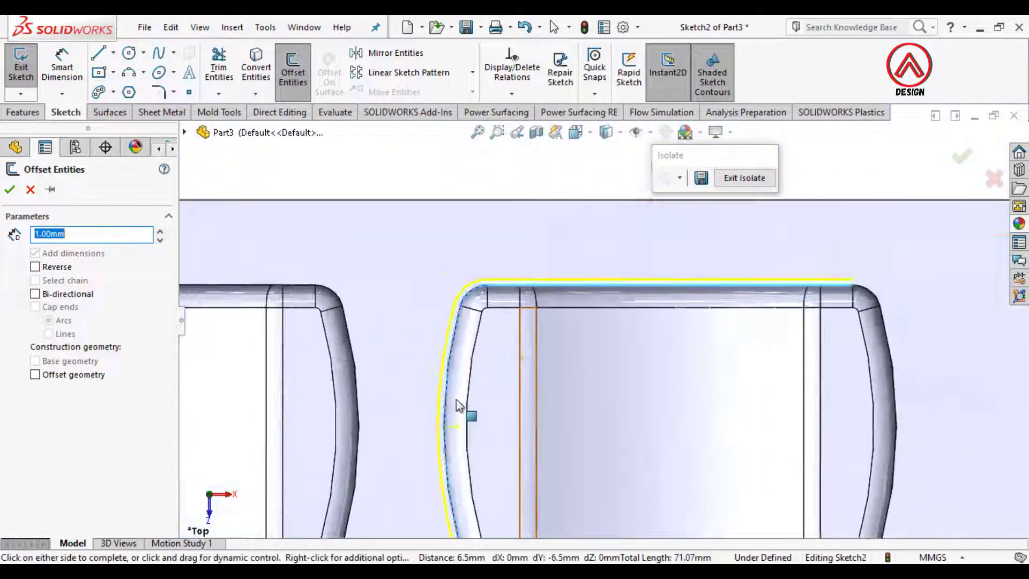
scroll(528, 486, "down", 3)
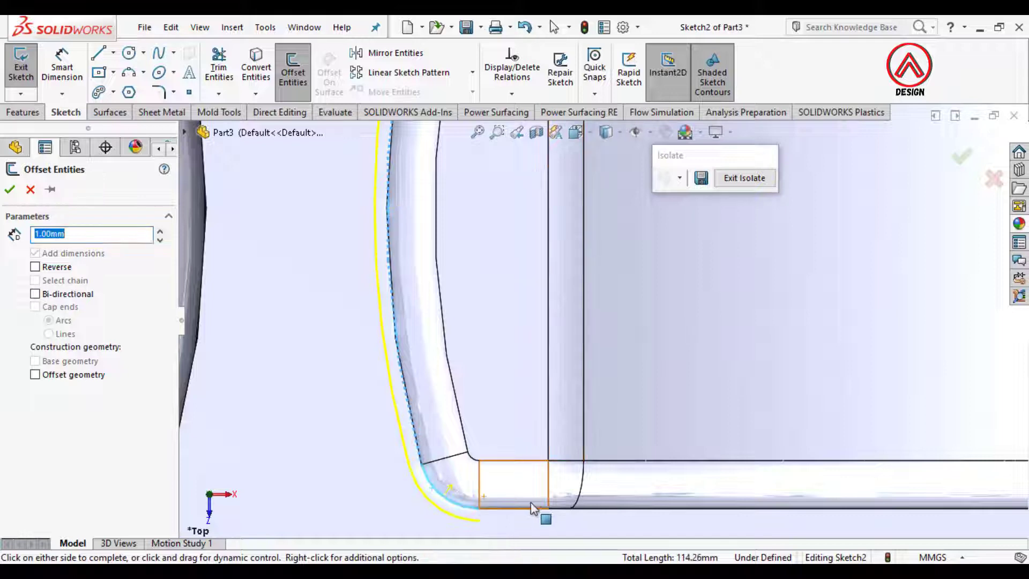
scroll(604, 517, "up", 4)
scroll(780, 382, "down", 2)
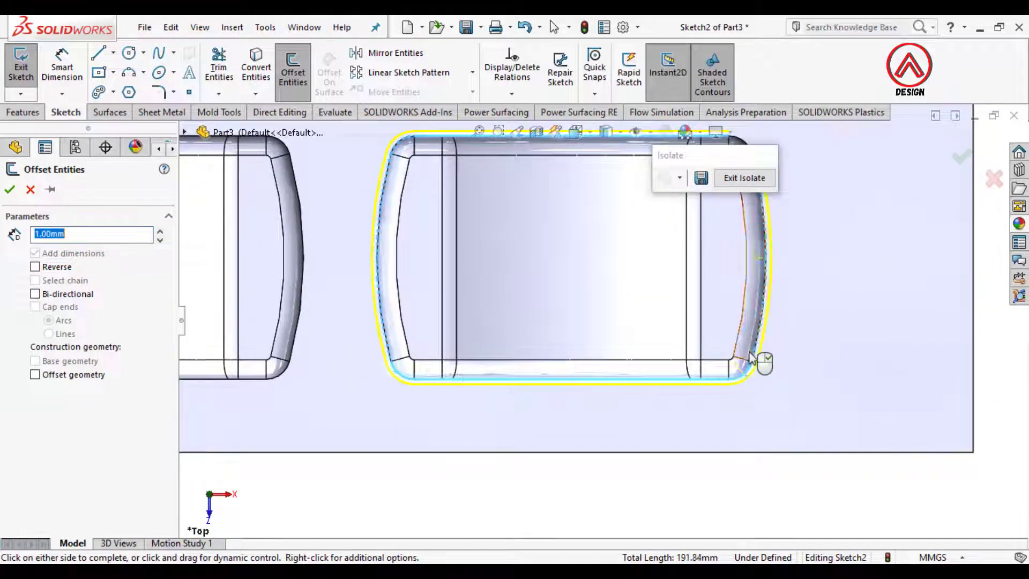
scroll(651, 256, "up", 4)
scroll(649, 256, "down", 5)
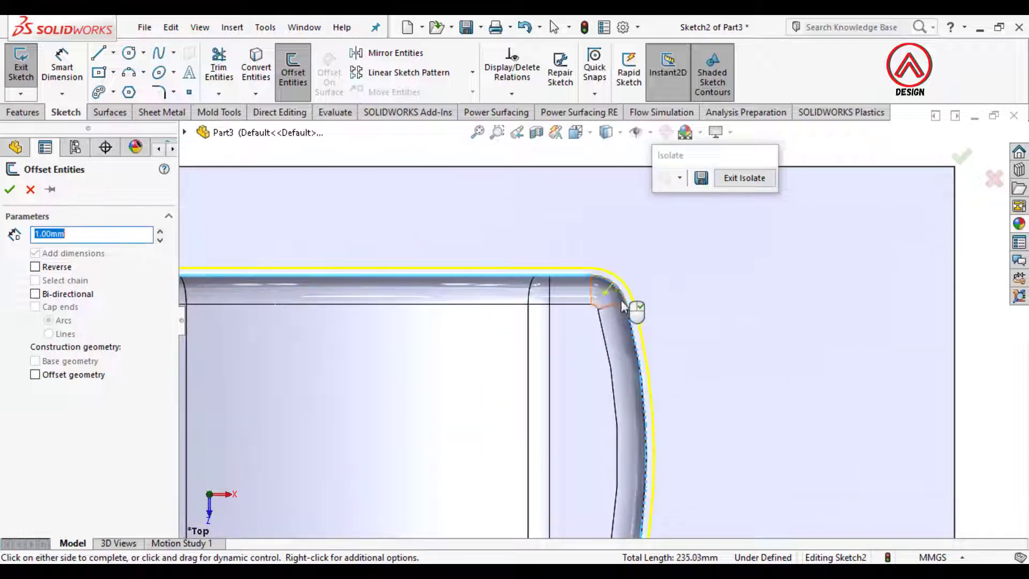
left_click(619, 301)
scroll(603, 308, "up", 5)
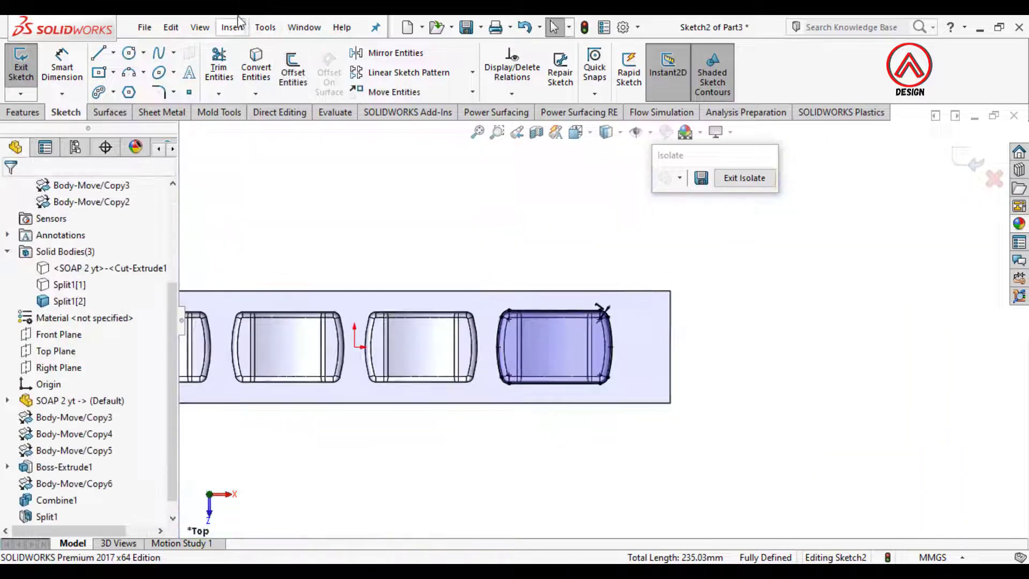
Pattern the offset outline linearly along the reversed X-axis with 95 mm spacing and 4 instances, covering all the cavities.
left_click(424, 73)
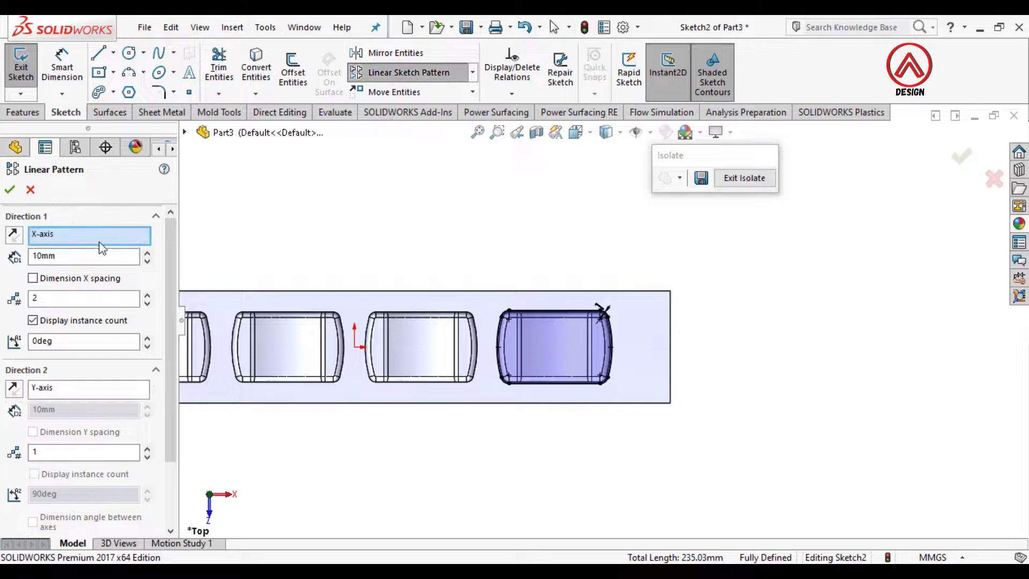
scroll(528, 302, "up", 4)
scroll(478, 308, "down", 3)
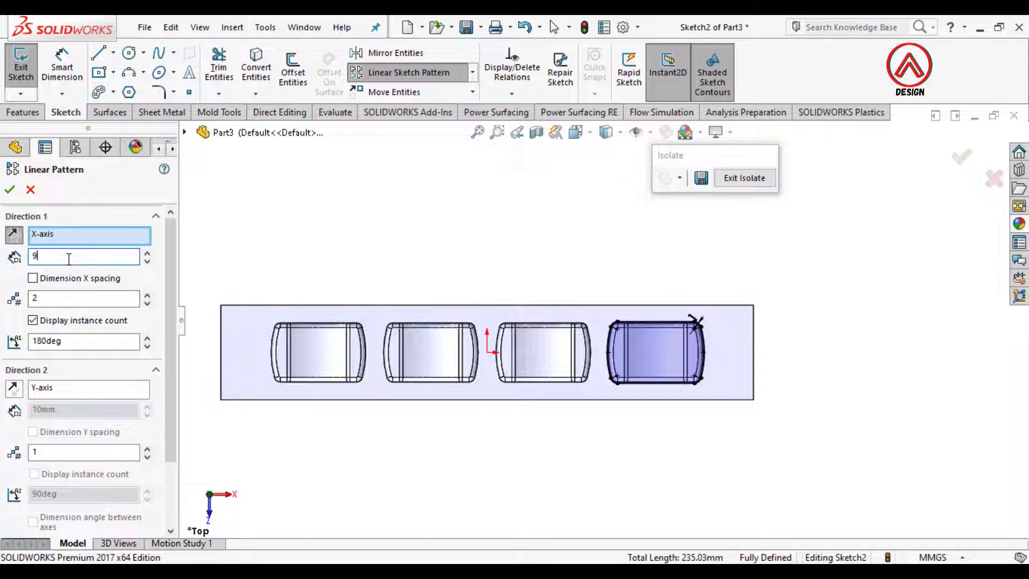
scroll(121, 309, "down", 3)
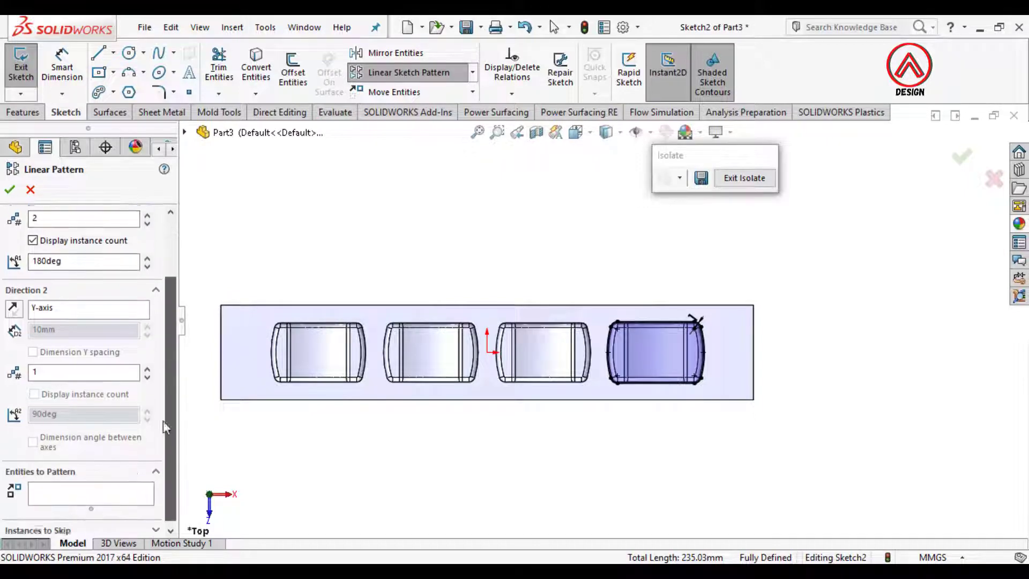
left_click(665, 362)
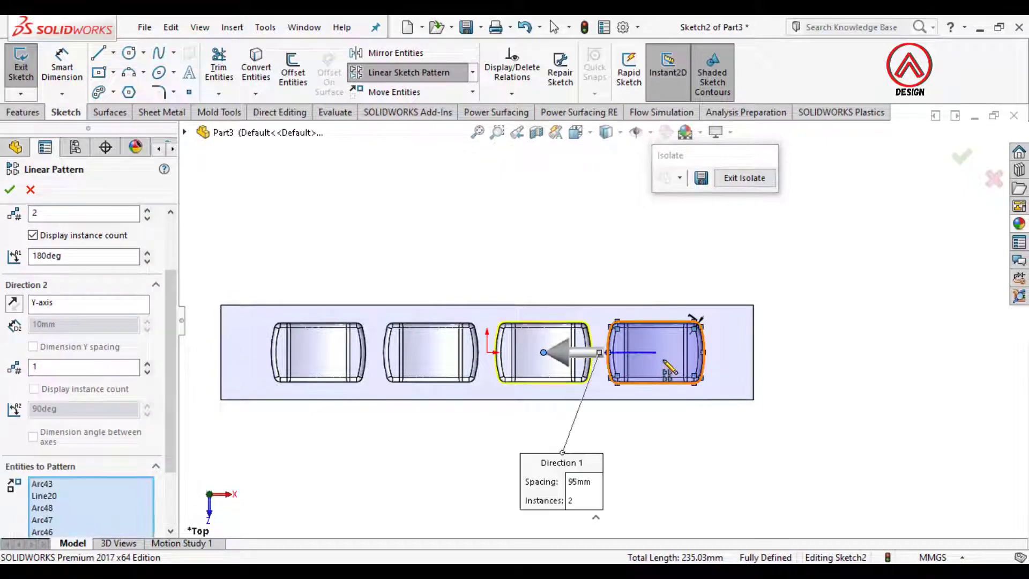
scroll(118, 311, "up", 2)
left_click(147, 261)
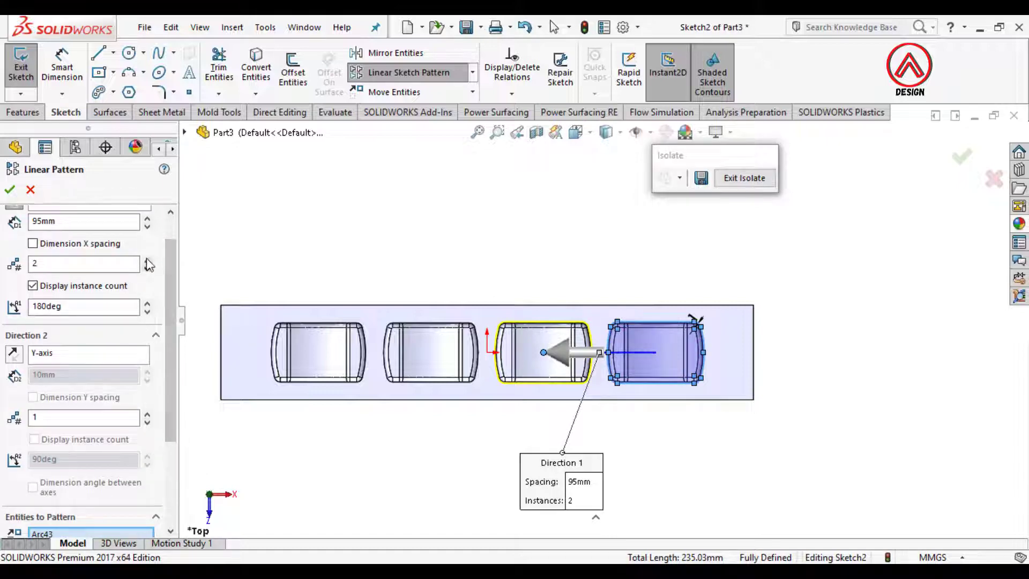
left_click(148, 260)
left_click(10, 191)
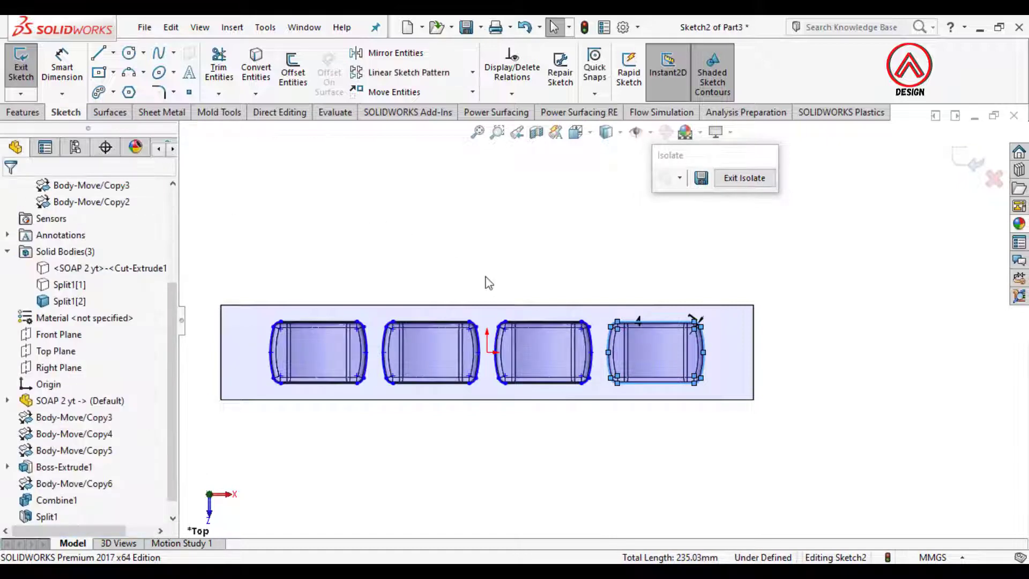
Extrude-cut the area outside the four outlines 13 mm deep with the side to cut flipped.
middle_click_drag(485, 278, 441, 181)
left_click(23, 112)
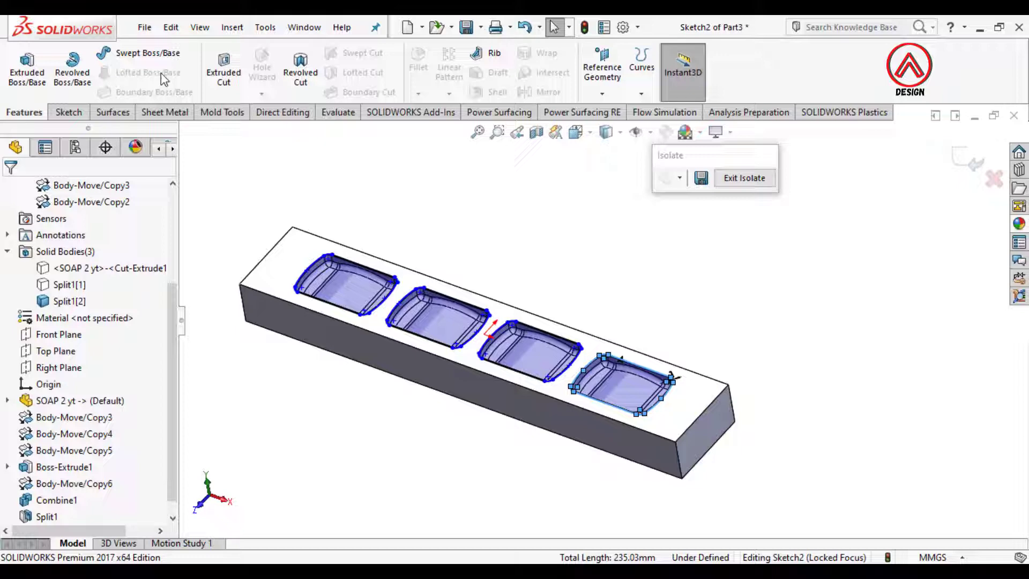
left_click(233, 76)
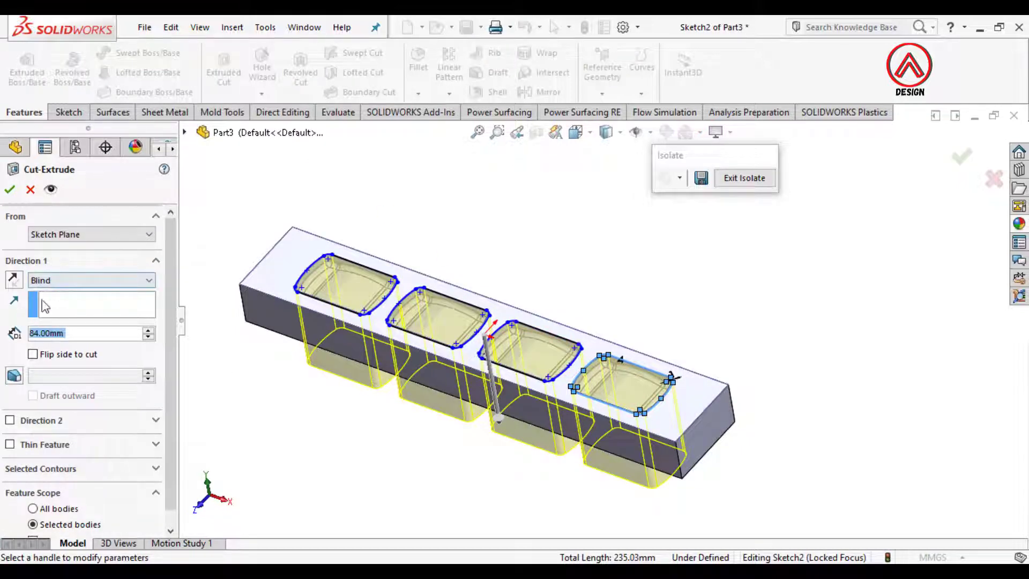
type("13")
key("Return")
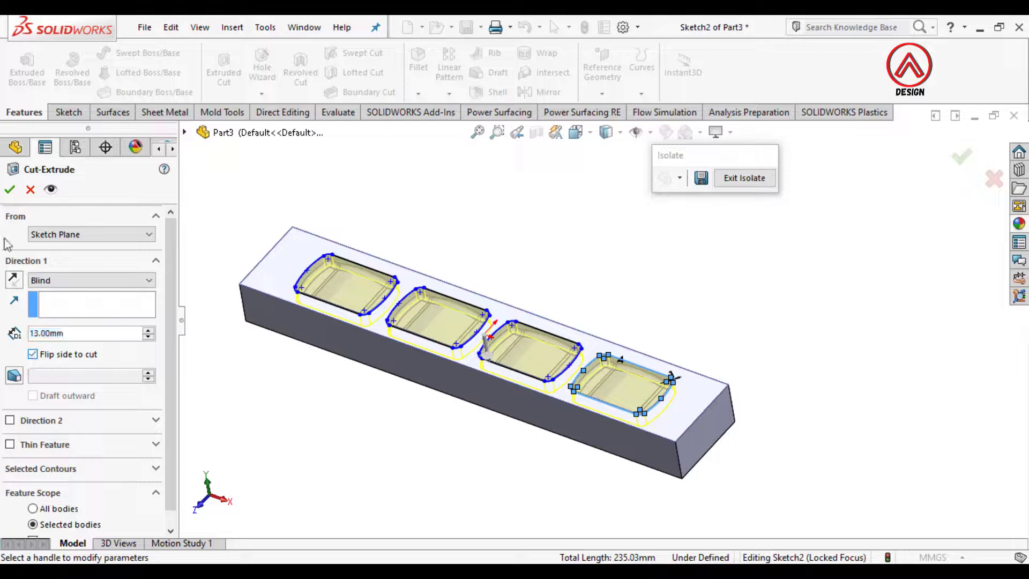
left_click(10, 190)
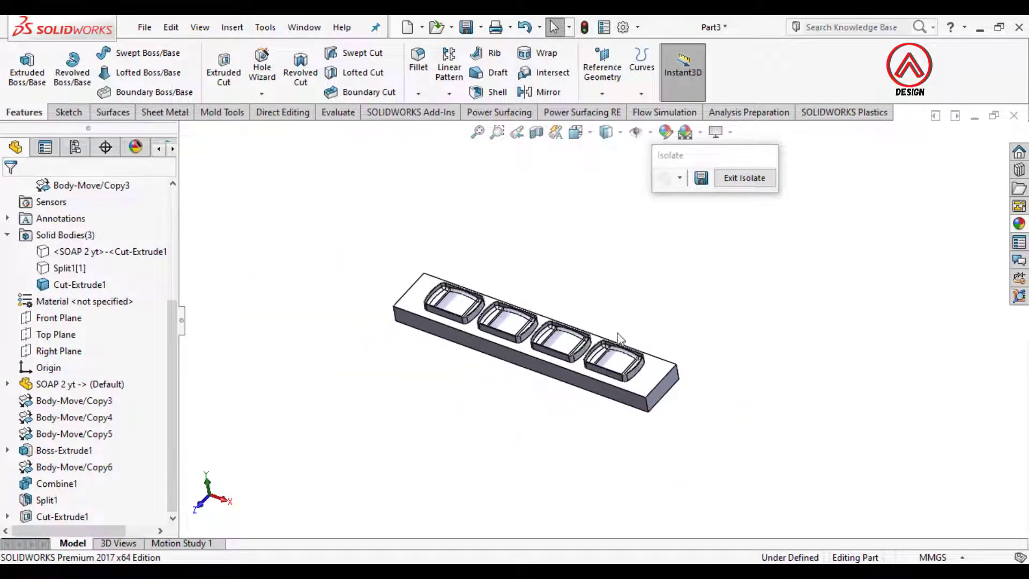
View the lowered face around the cavities straight on and show the cut feature's sketch.
scroll(622, 343, "down", 3)
left_click(660, 413)
left_click(792, 359)
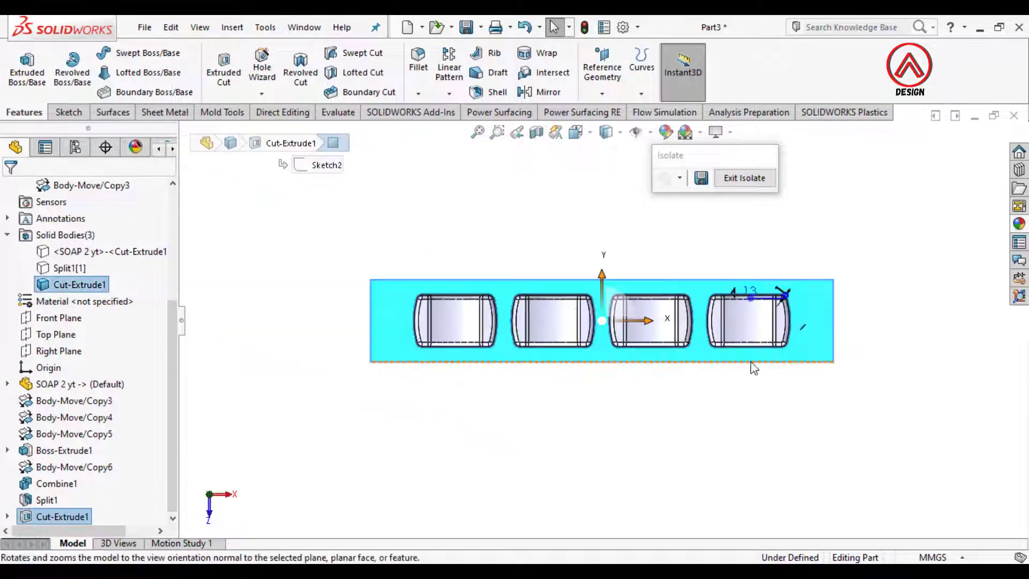
scroll(846, 321, "down", 4)
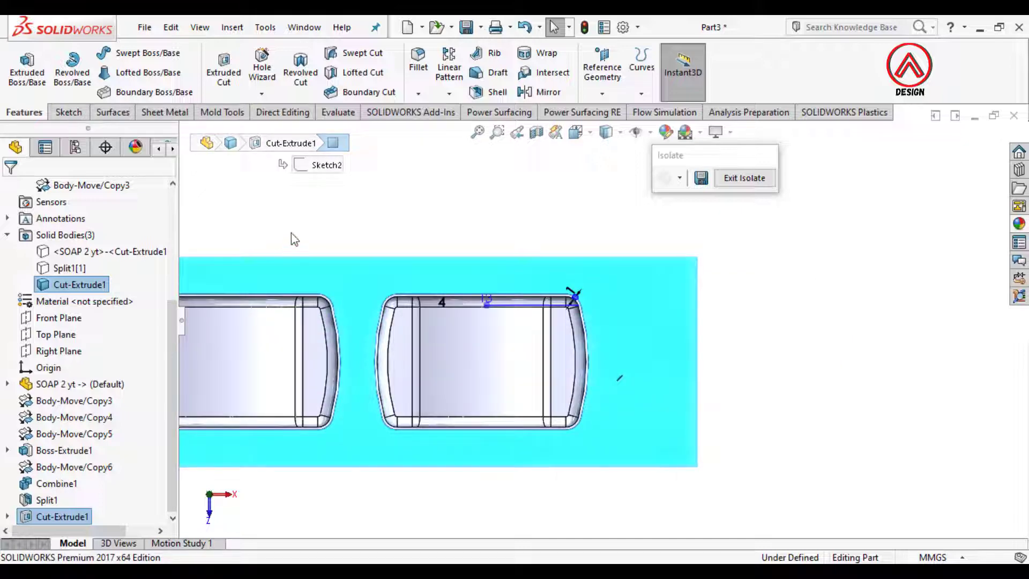
left_click(7, 516)
left_click(72, 516)
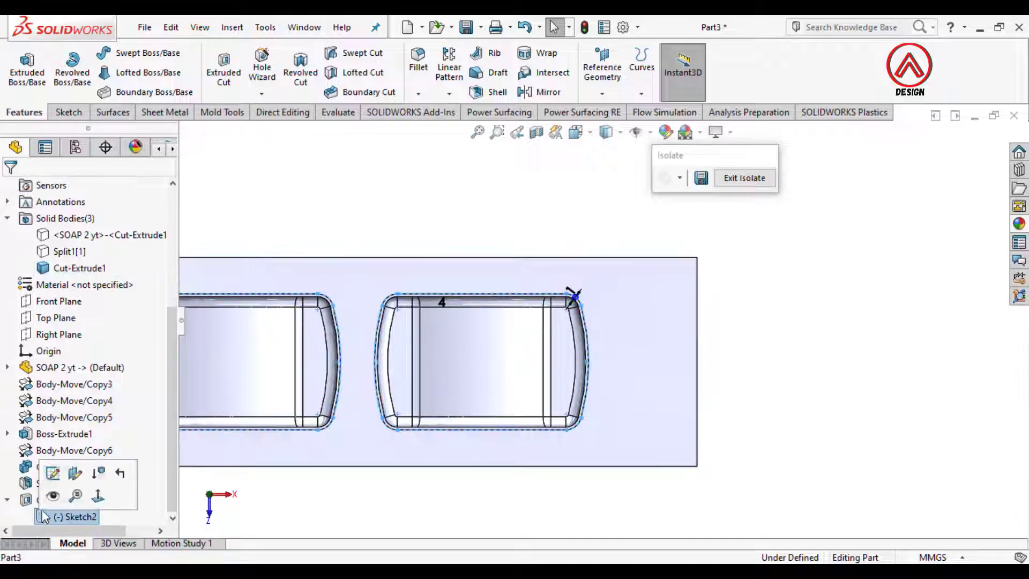
Create a sketch on the lowered face with the end cavity's outline offset outward by 13 mm.
left_click(399, 444)
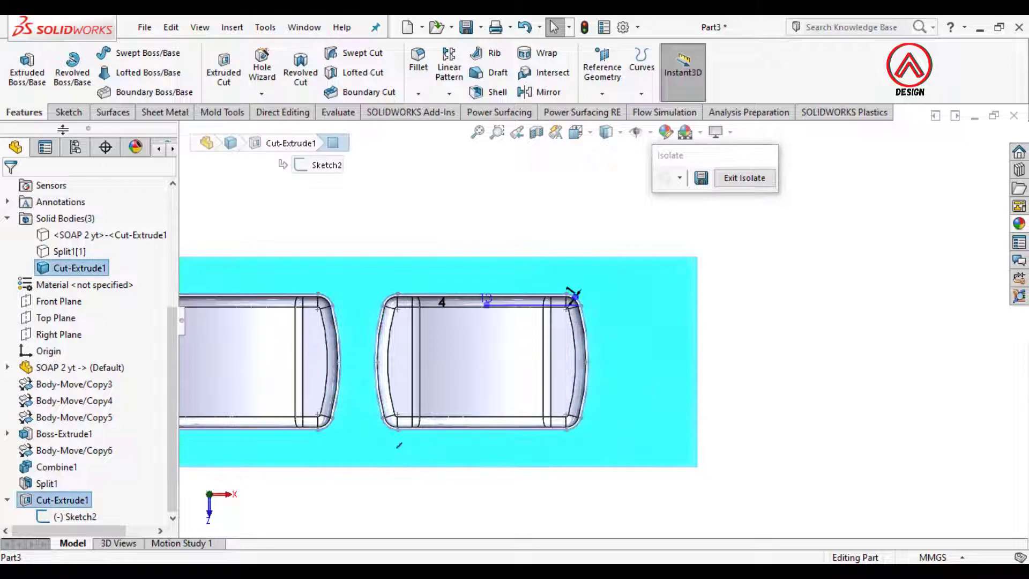
left_click(66, 112)
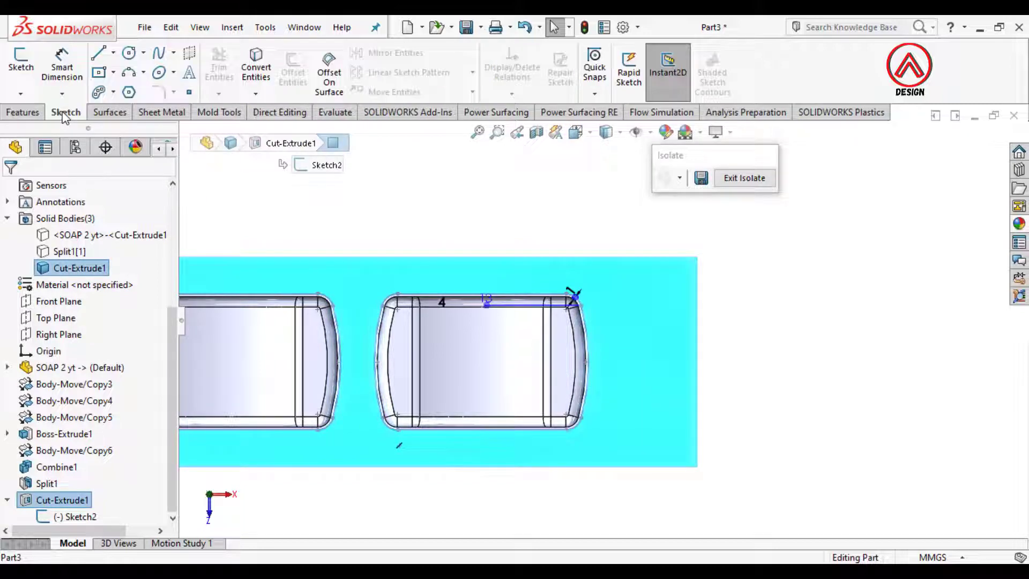
left_click(361, 220)
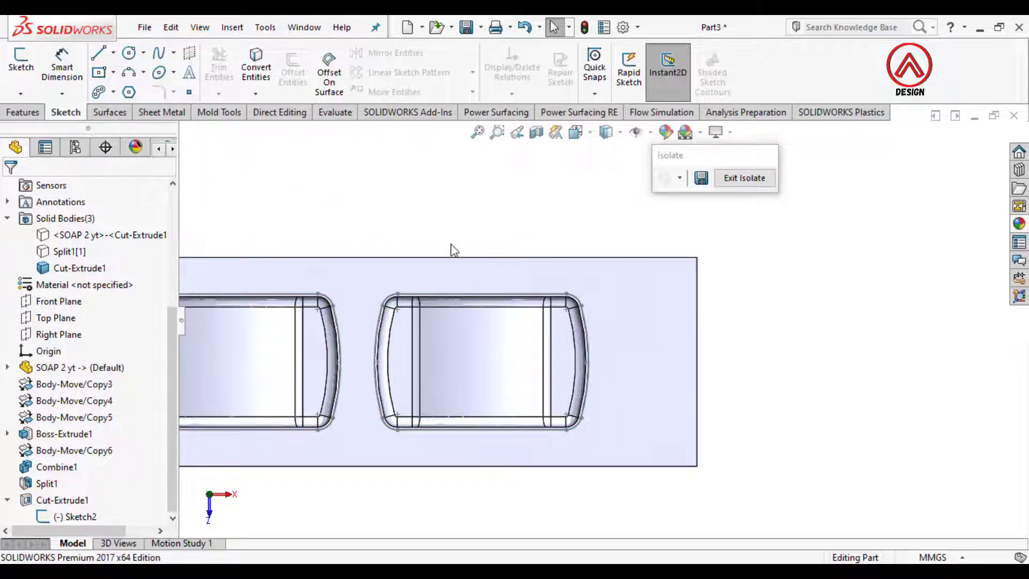
left_click(453, 261)
left_click(21, 67)
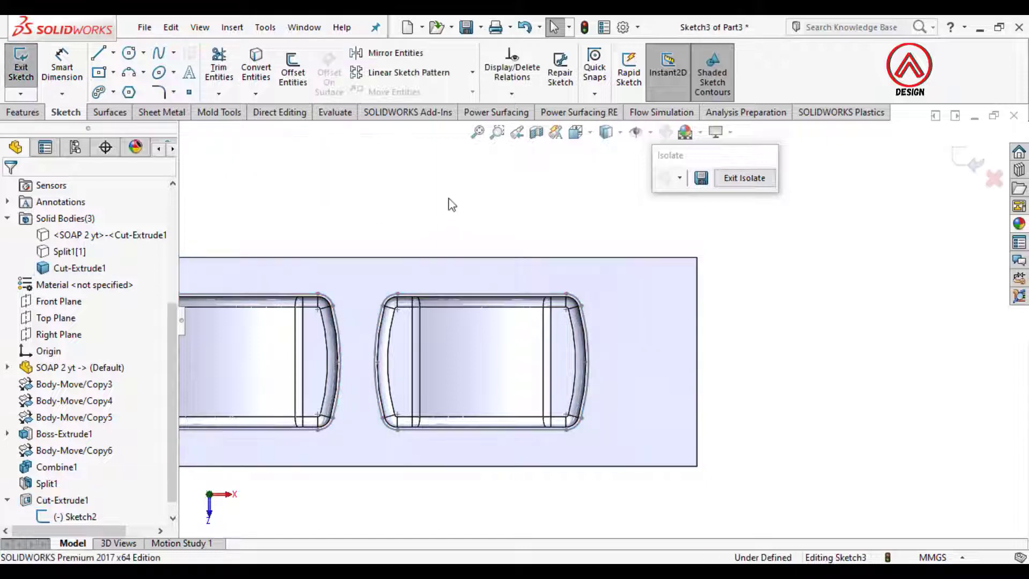
left_click(288, 79)
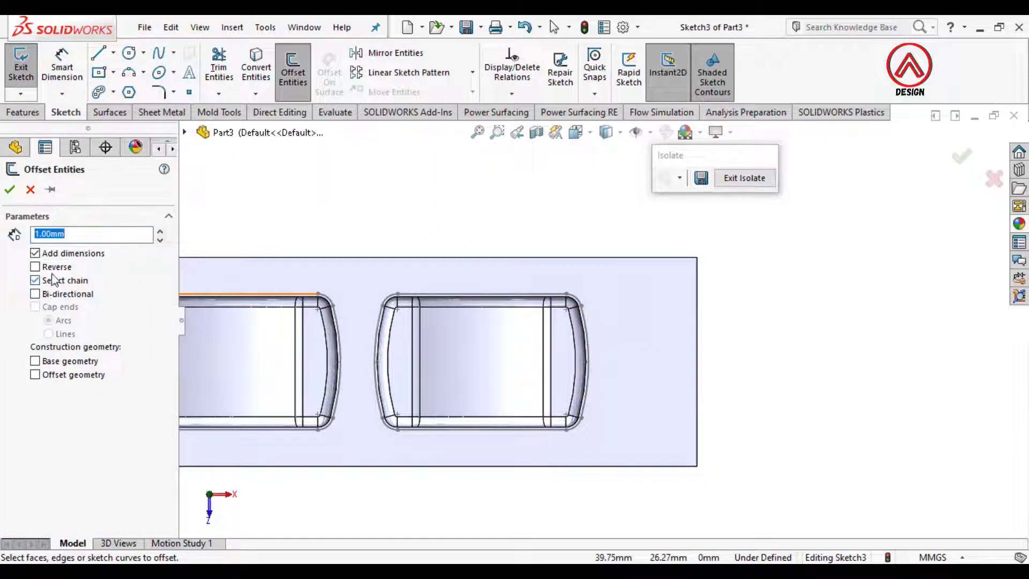
type("13")
left_click(437, 297)
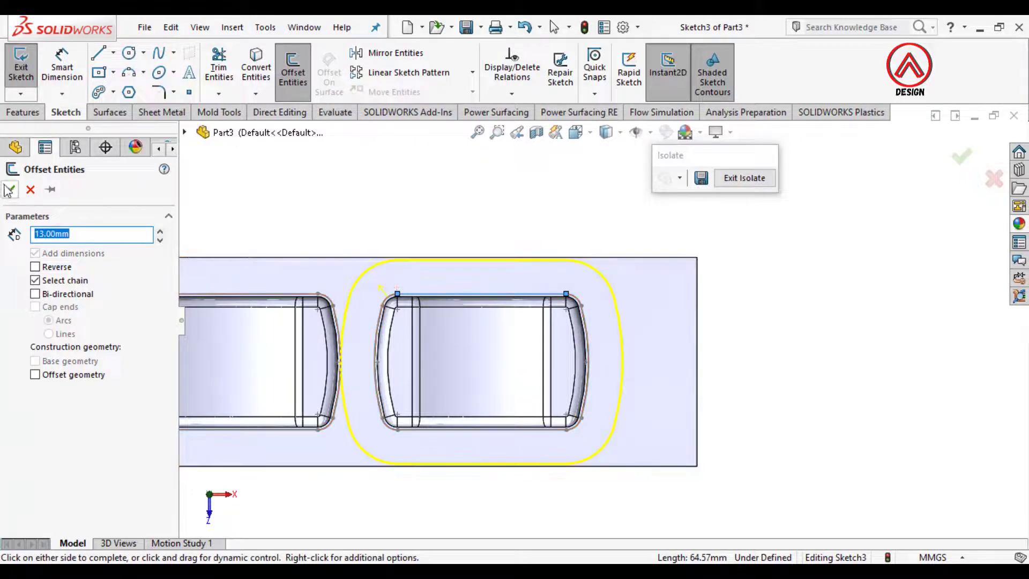
left_click(9, 189)
scroll(482, 201, "up", 2)
middle_click_drag(515, 354, 916, 194)
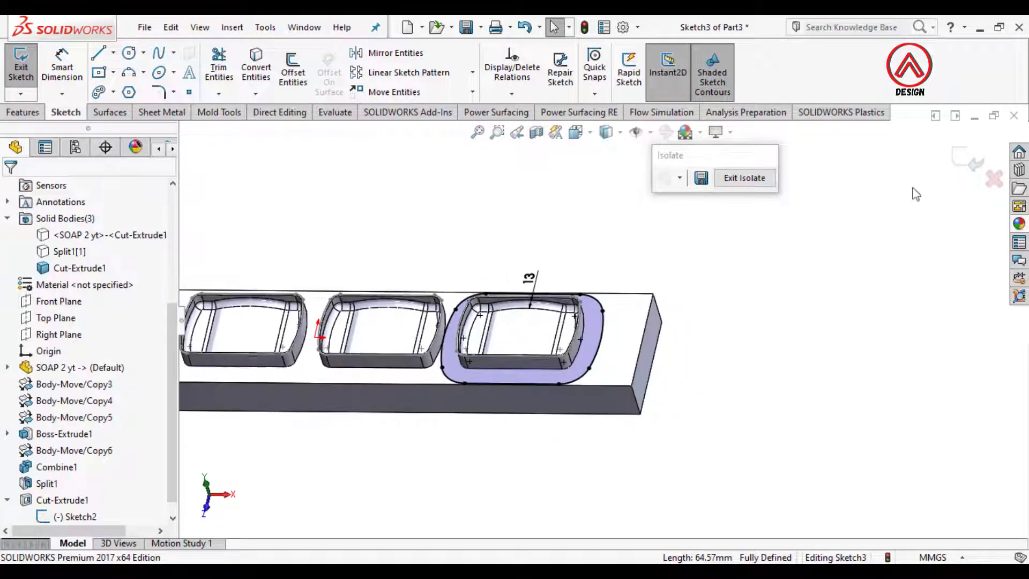
left_click(975, 159)
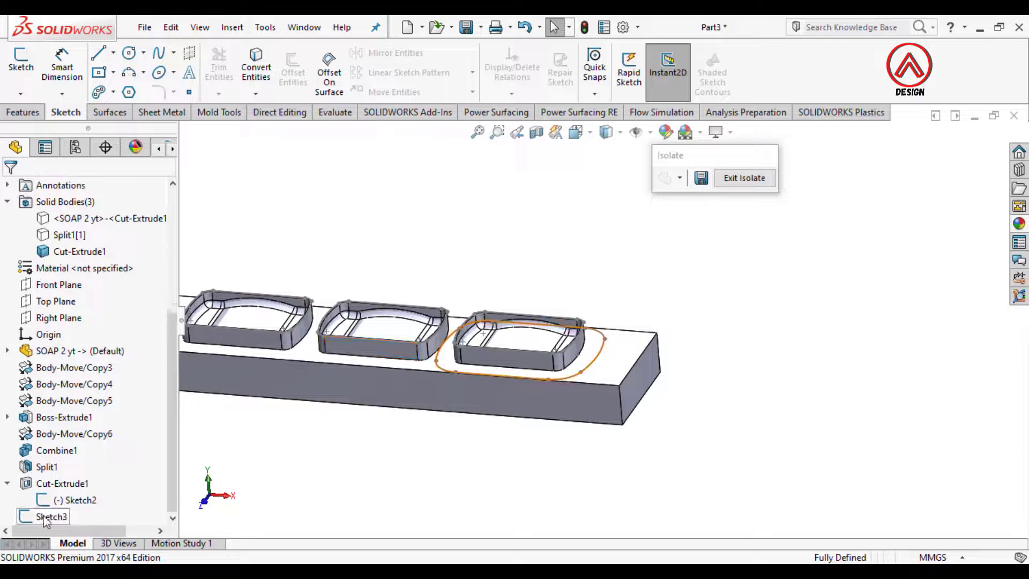
Hide the cut feature's sketch and start a 3D sketch near the end cavity.
left_click(45, 501)
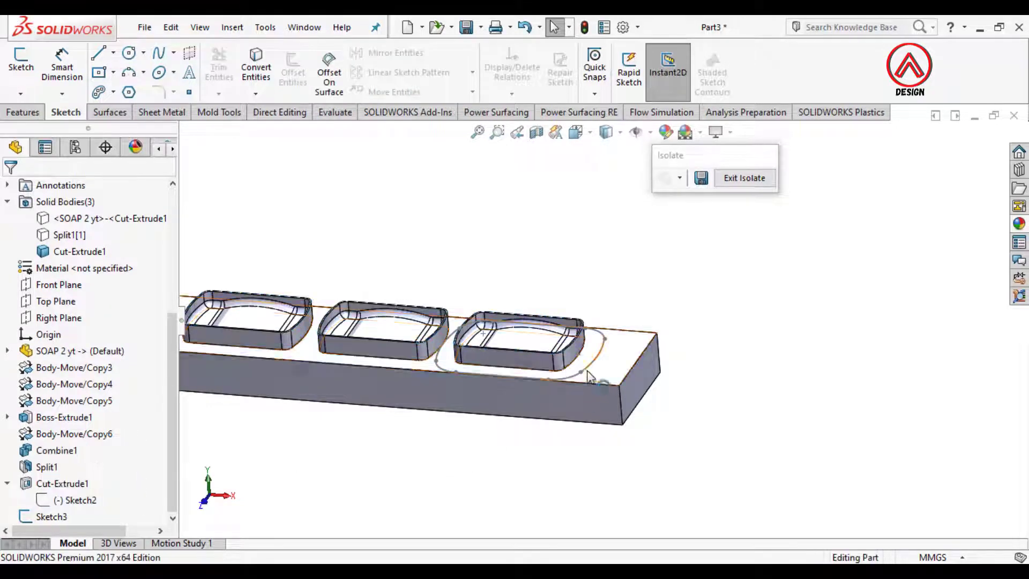
middle_click_drag(595, 378, 558, 399)
scroll(483, 397, "down", 4)
left_click(21, 94)
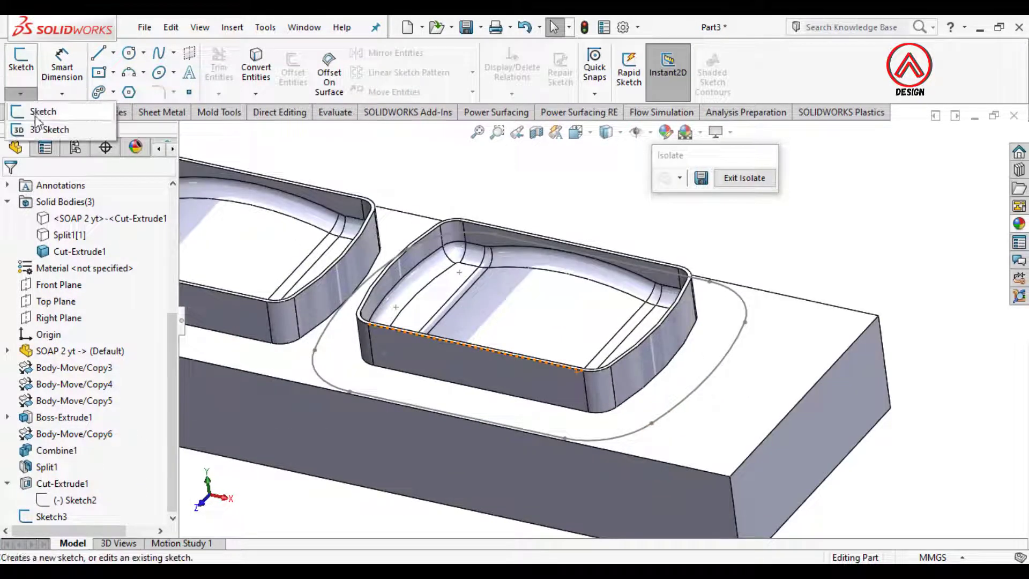
left_click(24, 126)
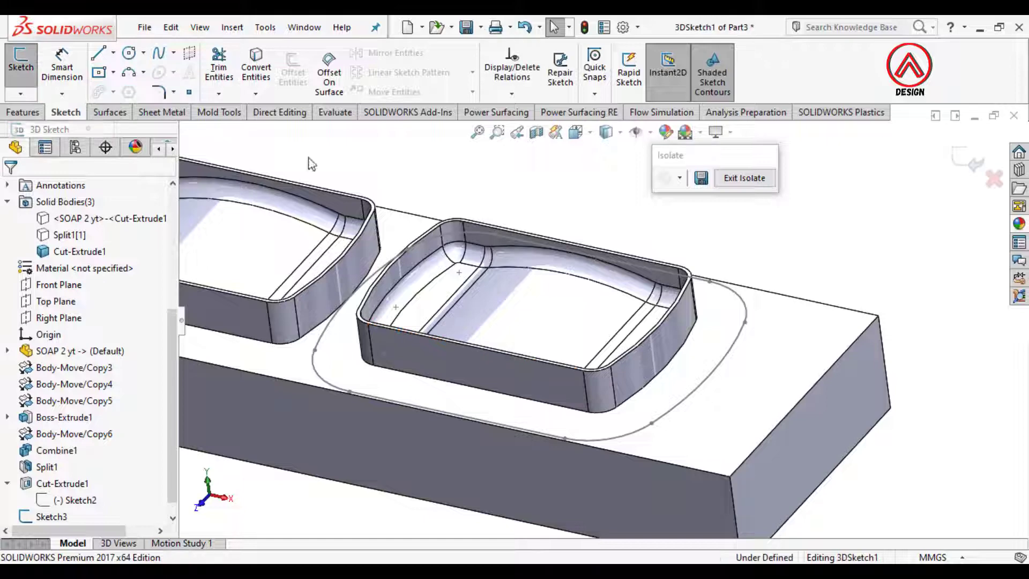
Convert the outer top edges of the end cavity's rim into a closed 3D sketch loop and finish the sketch.
left_click(256, 69)
scroll(483, 300, "down", 2)
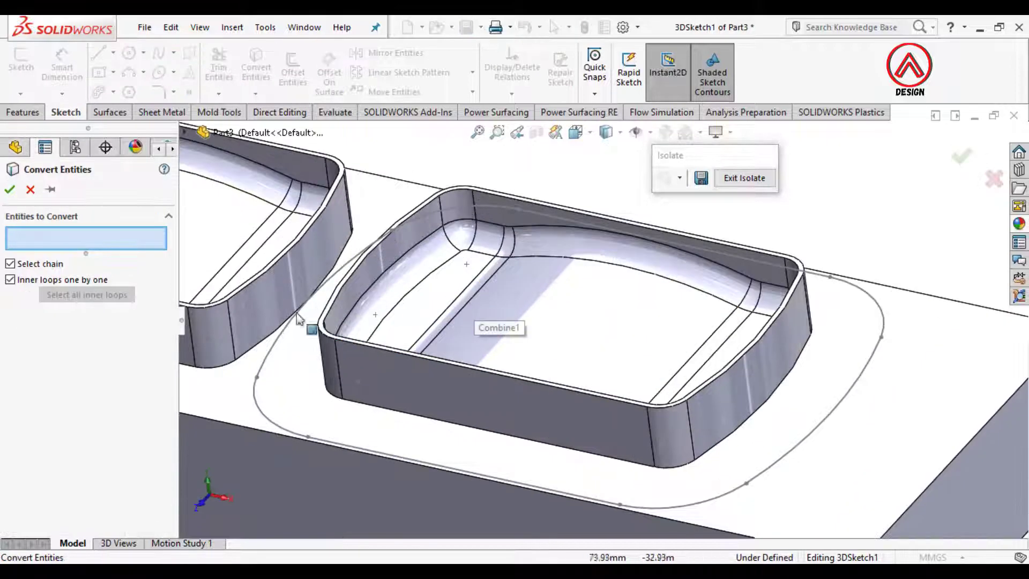
left_click(354, 349)
left_click(330, 338)
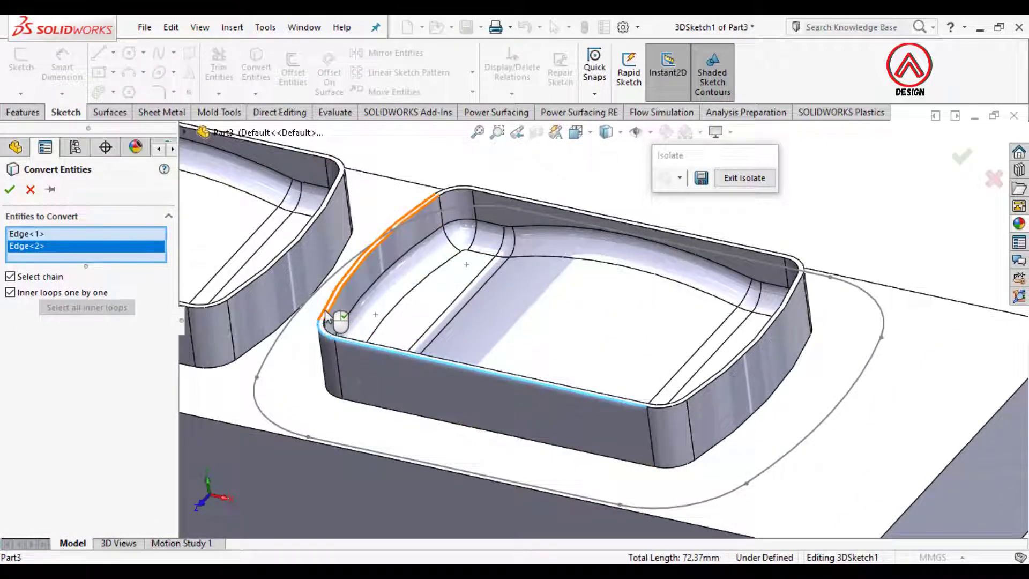
left_click(325, 316)
left_click(452, 191)
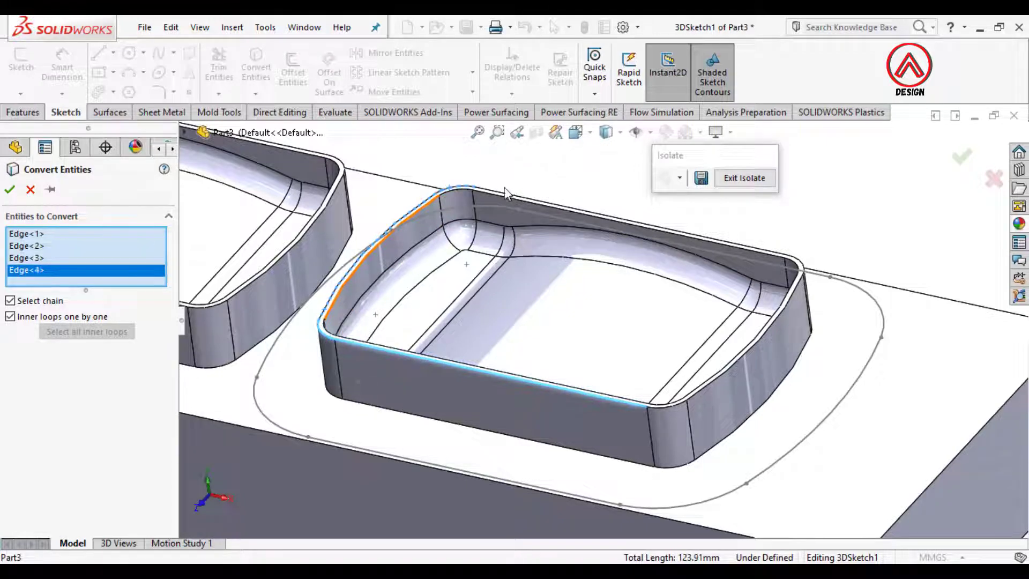
left_click(502, 196)
left_click(801, 266)
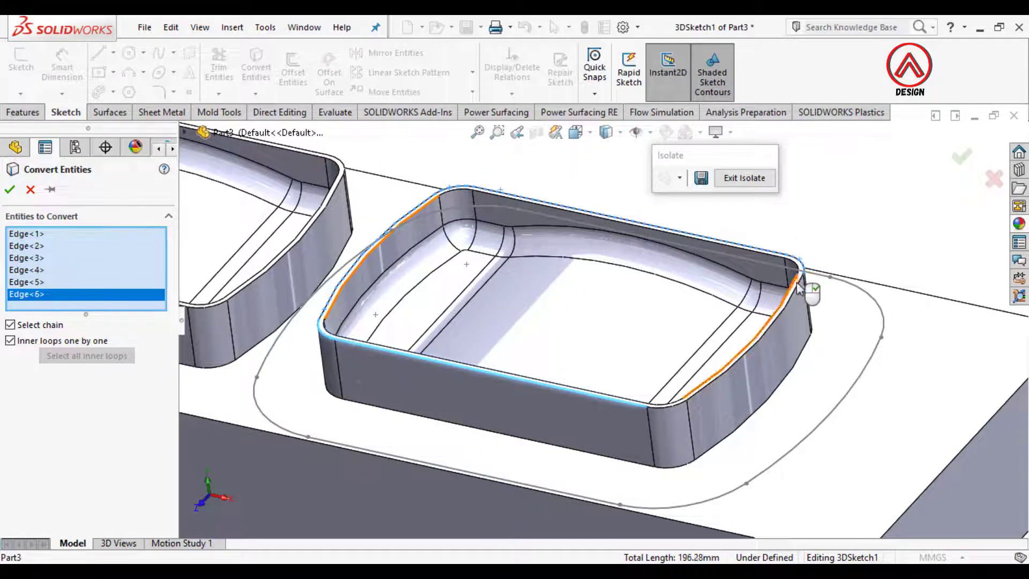
left_click(801, 291)
left_click(679, 414)
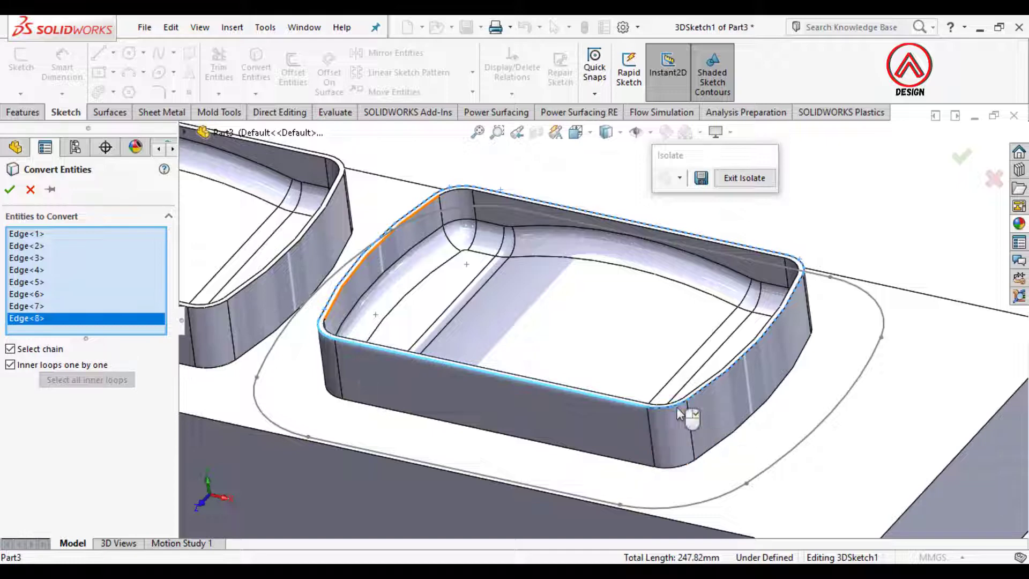
left_click(11, 191)
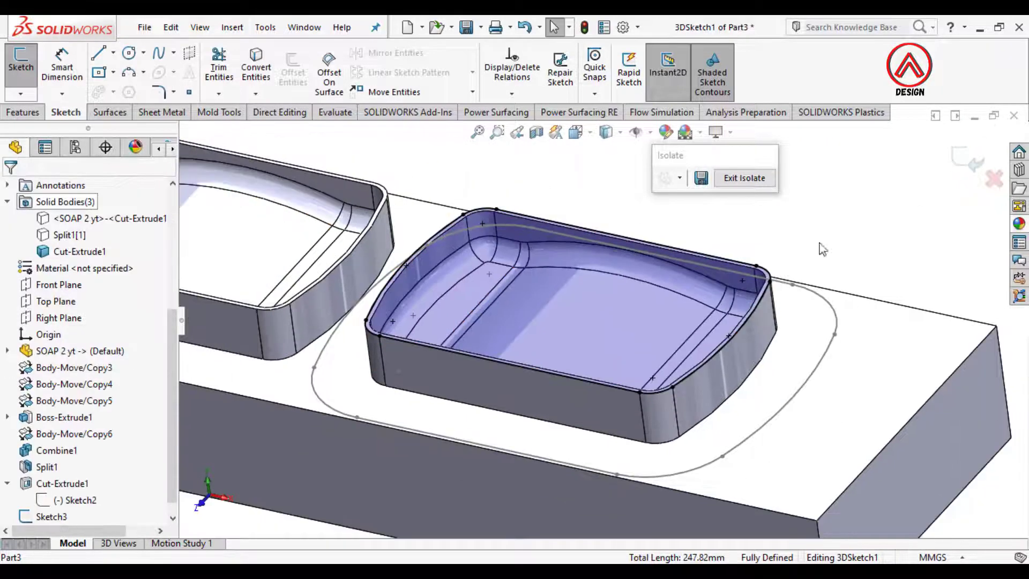
left_click(959, 161)
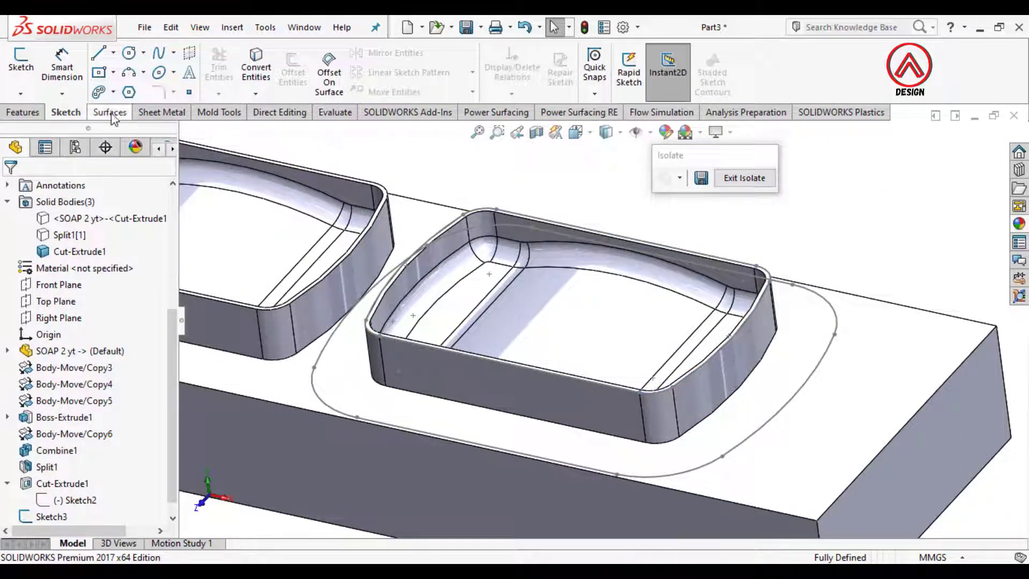
Create a lofted surface between the offset outline on the lowered face and the rim's 3D sketch.
left_click(111, 114)
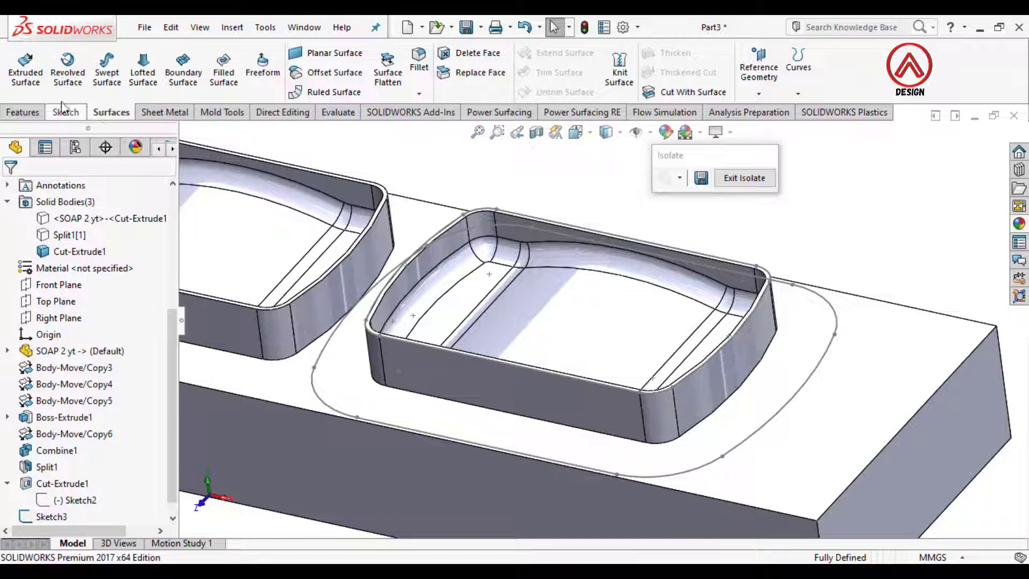
left_click(142, 75)
mouse_move(504, 341)
middle_mouse_down()
mouse_move(610, 310)
mouse_move(551, 428)
middle_mouse_up()
left_click(489, 438)
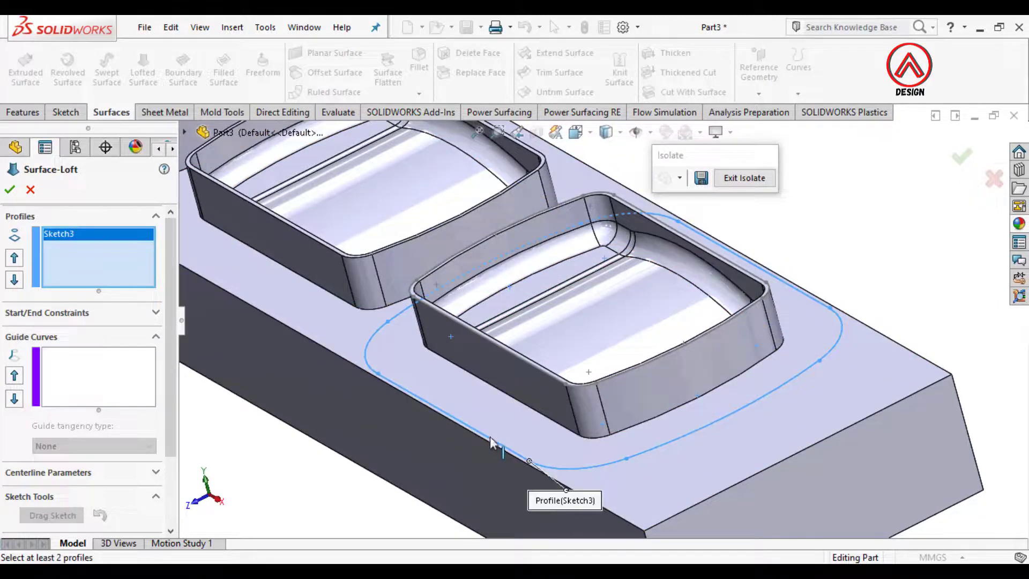
left_click(518, 363)
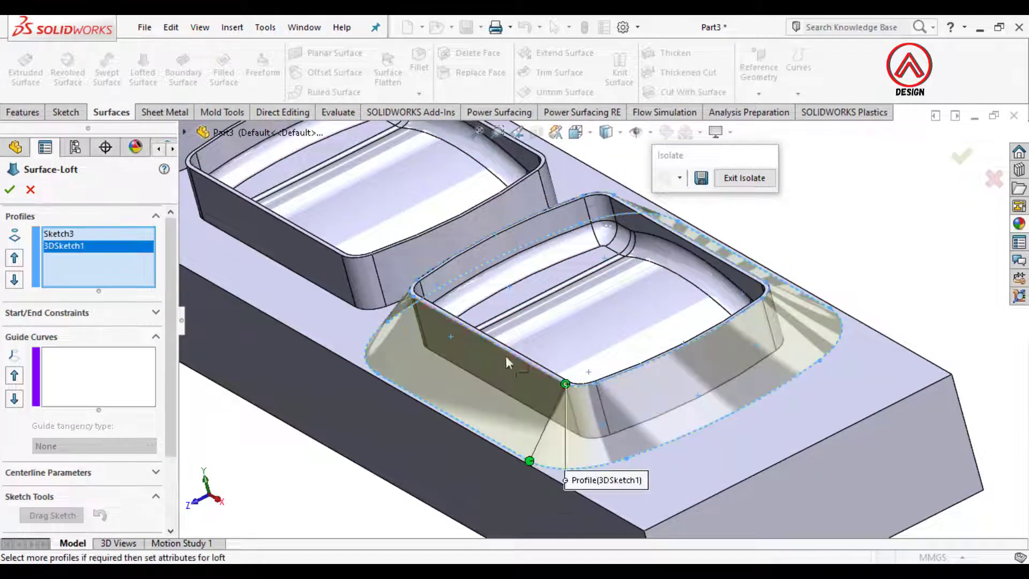
left_click(9, 188)
scroll(777, 316, "up", 2)
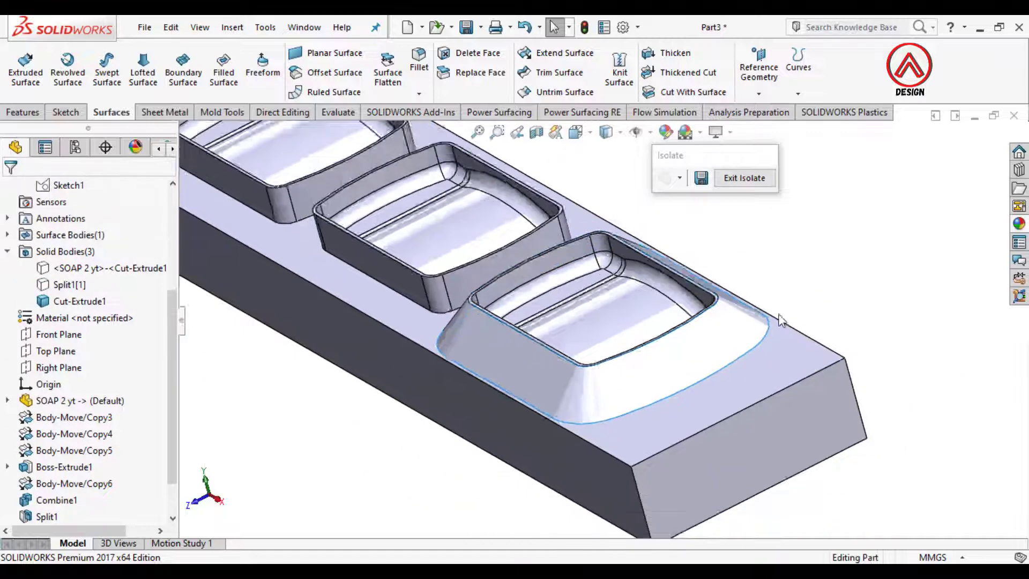
Hide the lofted surface around the end cavity.
middle_click_drag(776, 320, 776, 329)
scroll(777, 329, "down", 2)
left_click(714, 342)
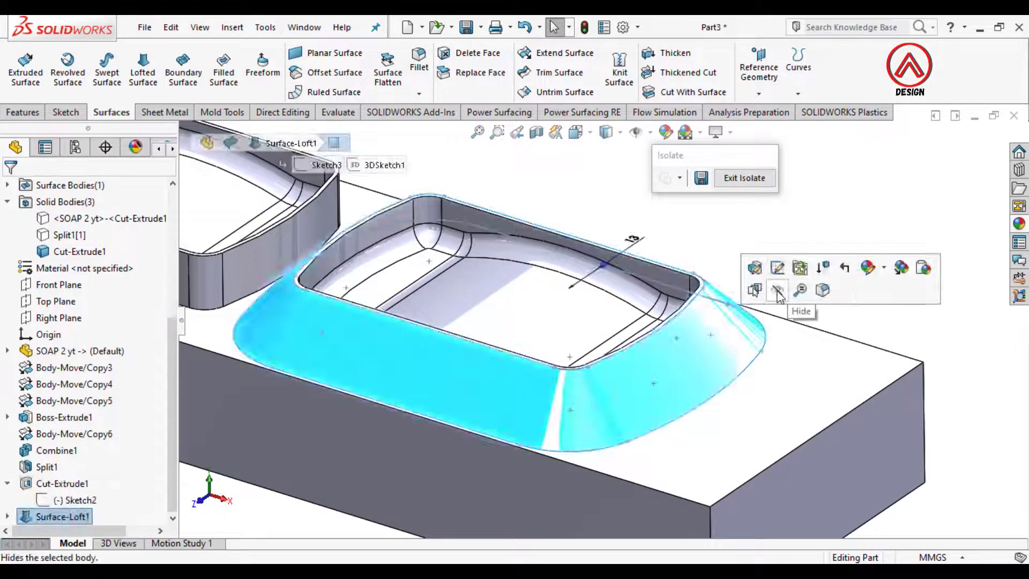
left_click(777, 292)
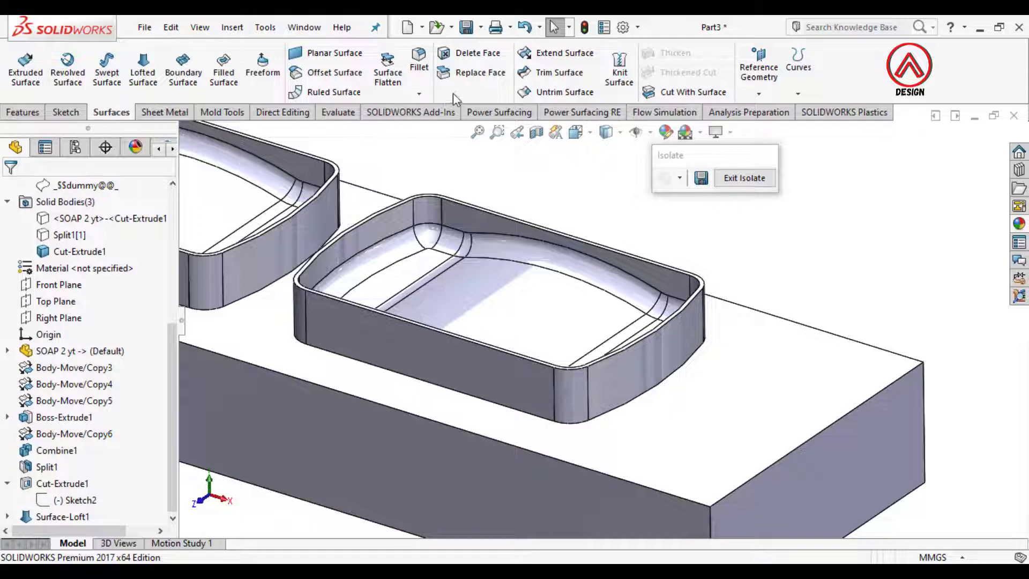
Copy all eight outer wall faces of the end cavity's rim as an offset surface at 0 mm distance.
left_click(328, 73)
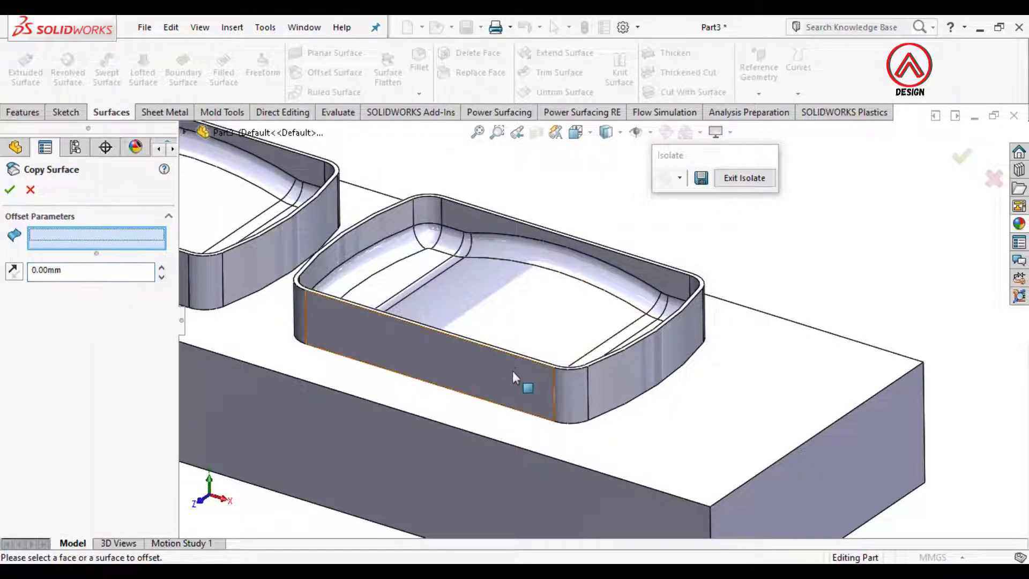
left_click(523, 386)
left_click(576, 400)
left_click(621, 383)
middle_click_drag(622, 383, 668, 355)
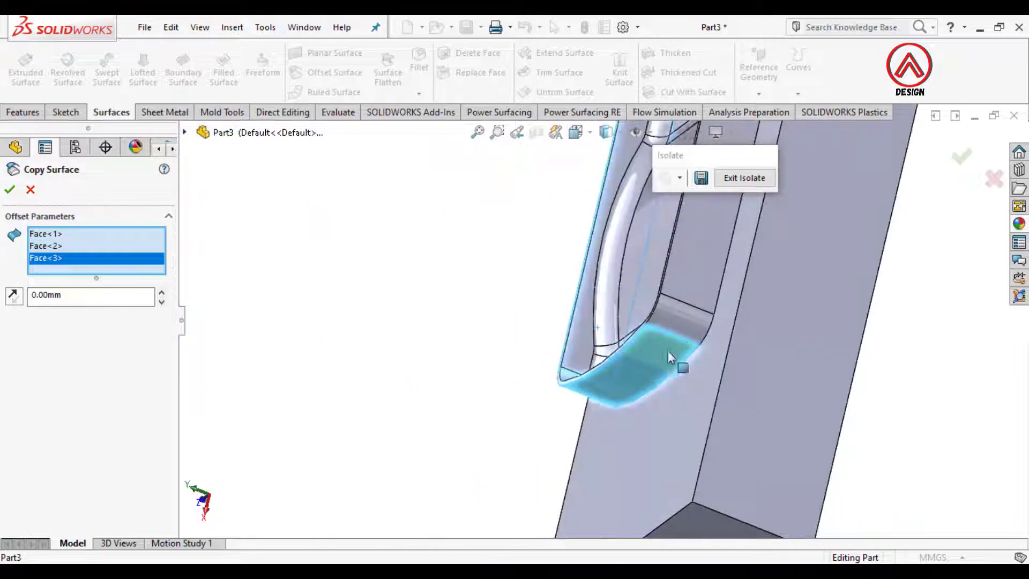
left_click(682, 310)
left_click(697, 298)
scroll(698, 298, "up", 2)
middle_click_drag(699, 299, 827, 340)
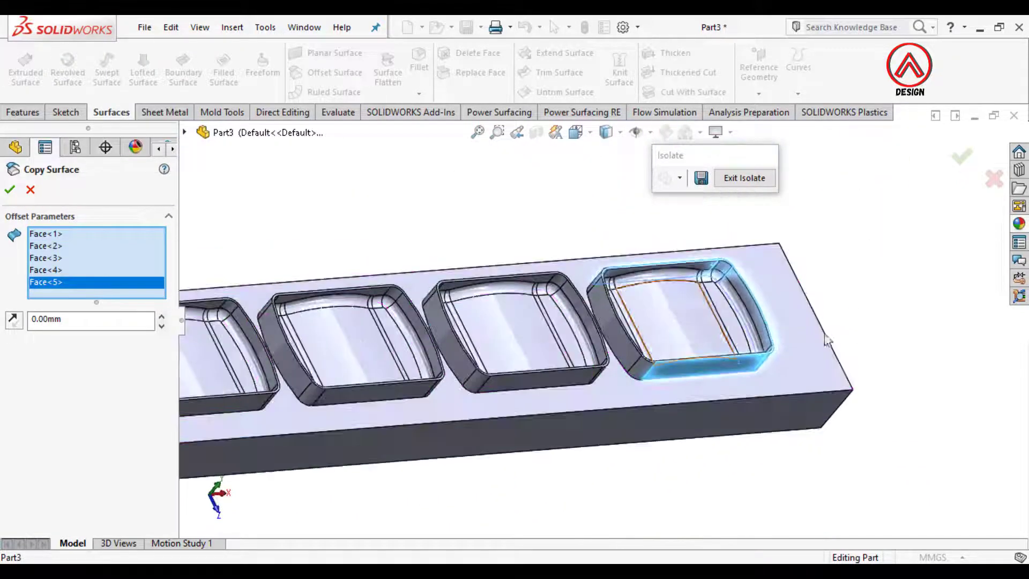
scroll(551, 287, "up", 4)
left_click(494, 255)
left_click(494, 256)
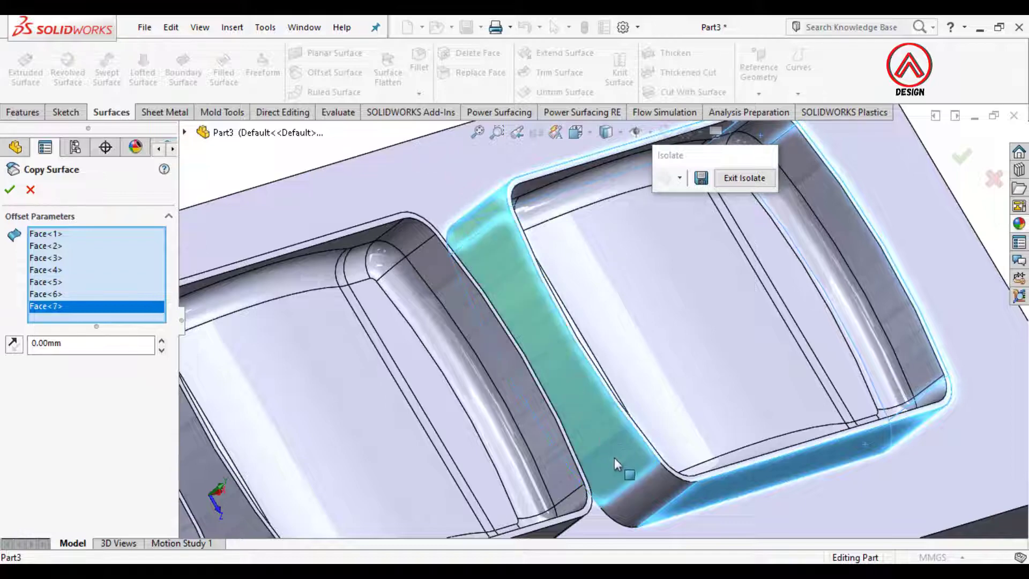
left_click(645, 486)
scroll(646, 484, "up", 2)
middle_click_drag(645, 484, 542, 333)
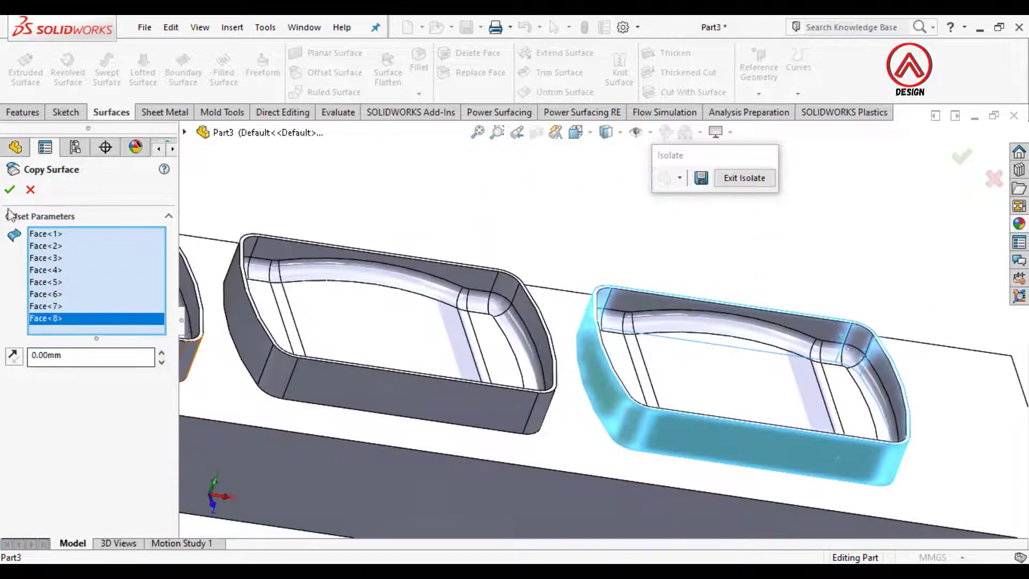
scroll(700, 305, "up", 3)
middle_click_drag(699, 304, 595, 271)
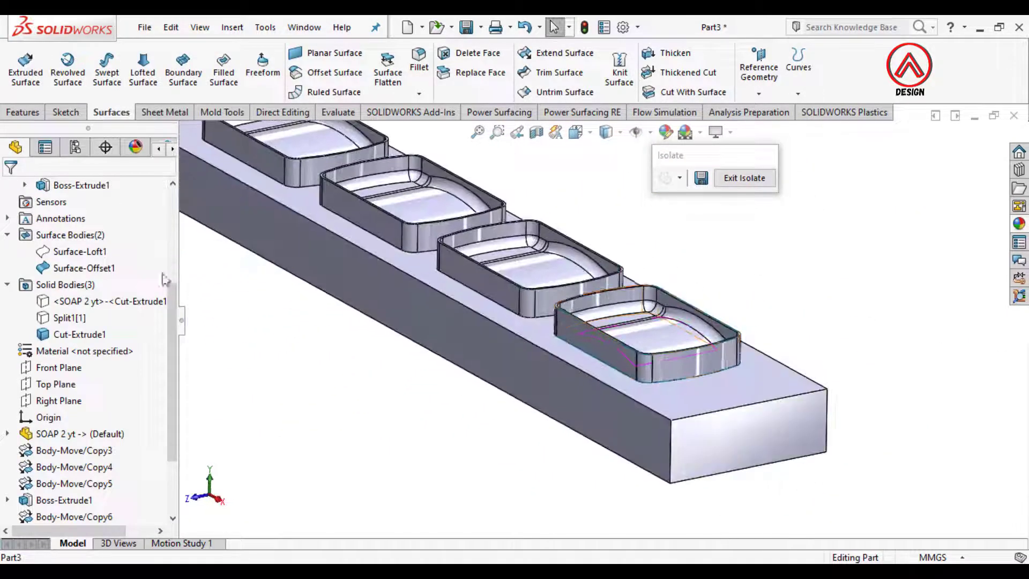
Show the lofted surface again and hide the lower mold block.
left_click(62, 253)
left_click(68, 230)
left_click(812, 300)
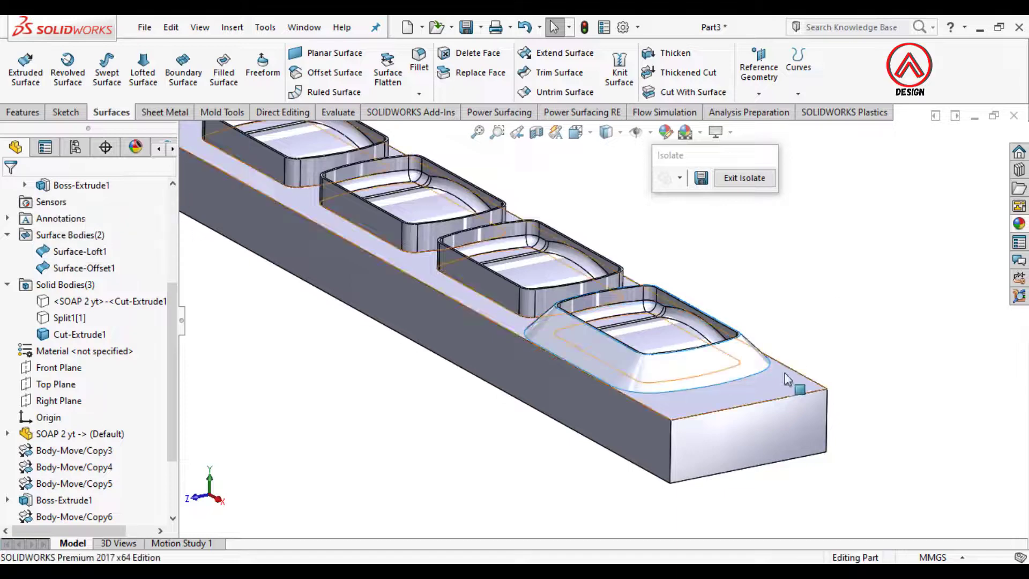
left_click(783, 378)
left_click(873, 333)
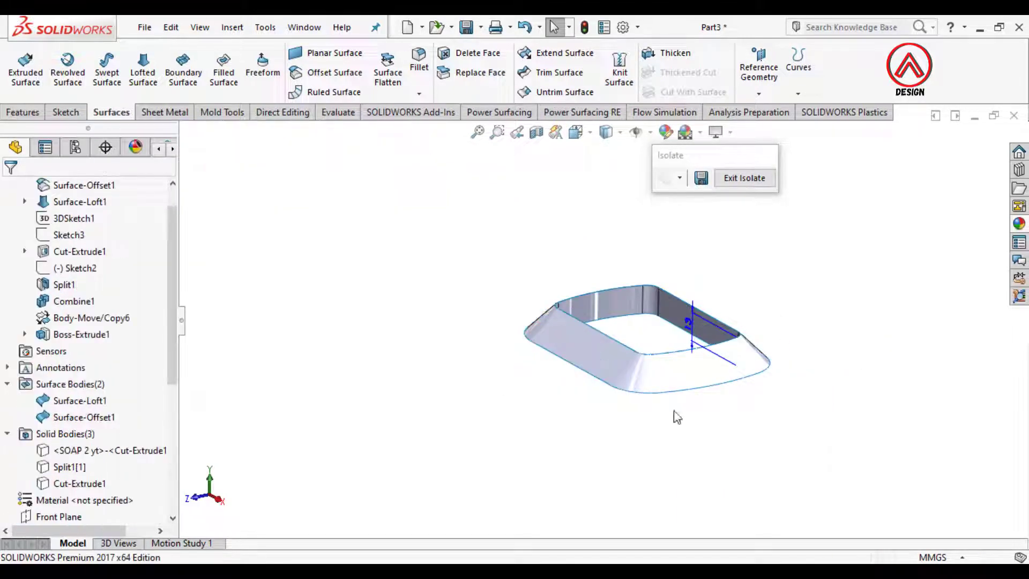
Create a planar surface closing the underside between the loft's outer edge and the bottom edges of the copied rim walls.
middle_click_drag(673, 416, 615, 225)
scroll(735, 299, "down", 3)
middle_click_drag(734, 299, 725, 312)
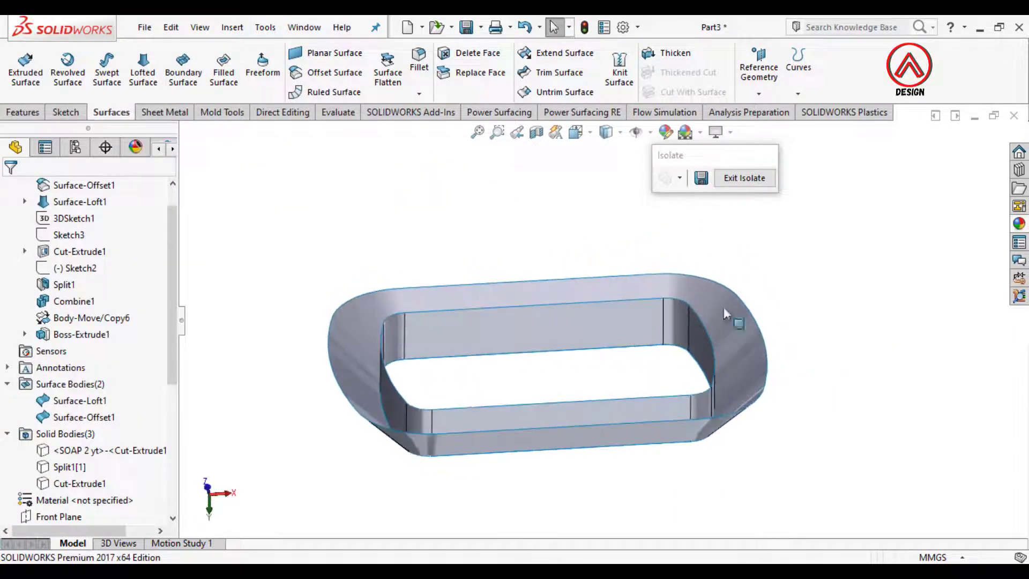
scroll(774, 324, "down", 2)
left_click(342, 58)
scroll(484, 330, "up", 3)
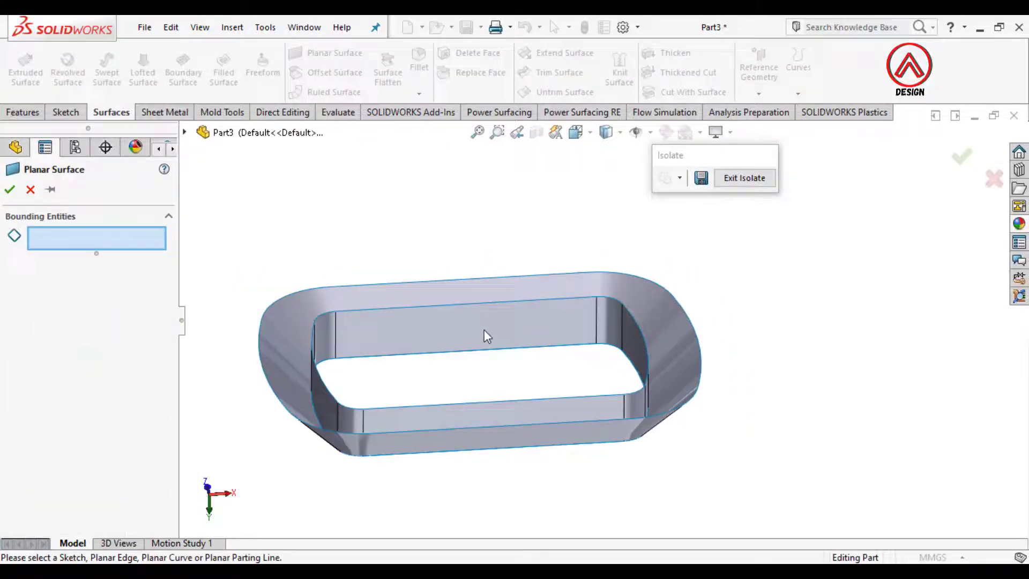
left_click(429, 290)
scroll(462, 312, "down", 1)
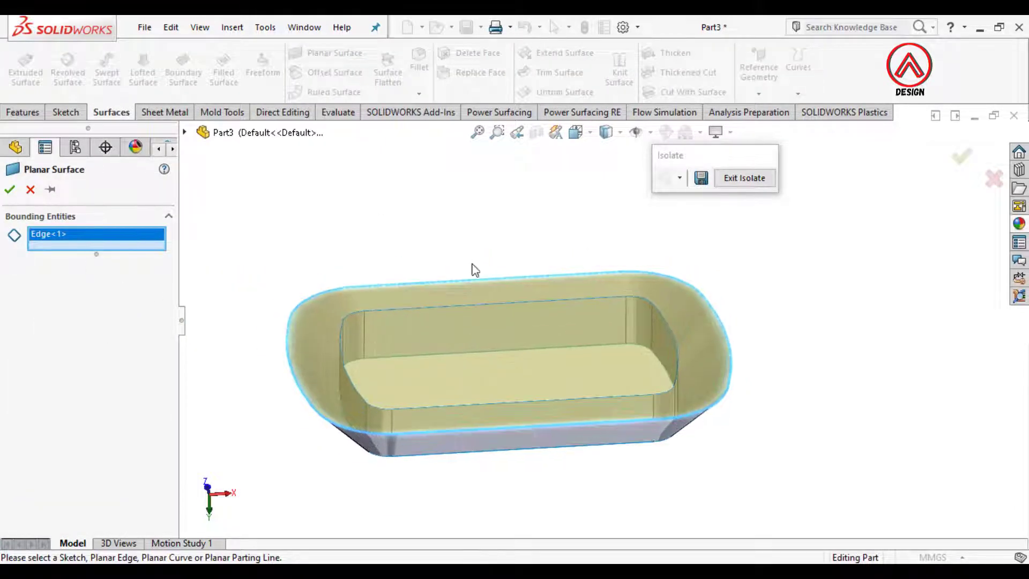
left_click(429, 310)
left_click(359, 320)
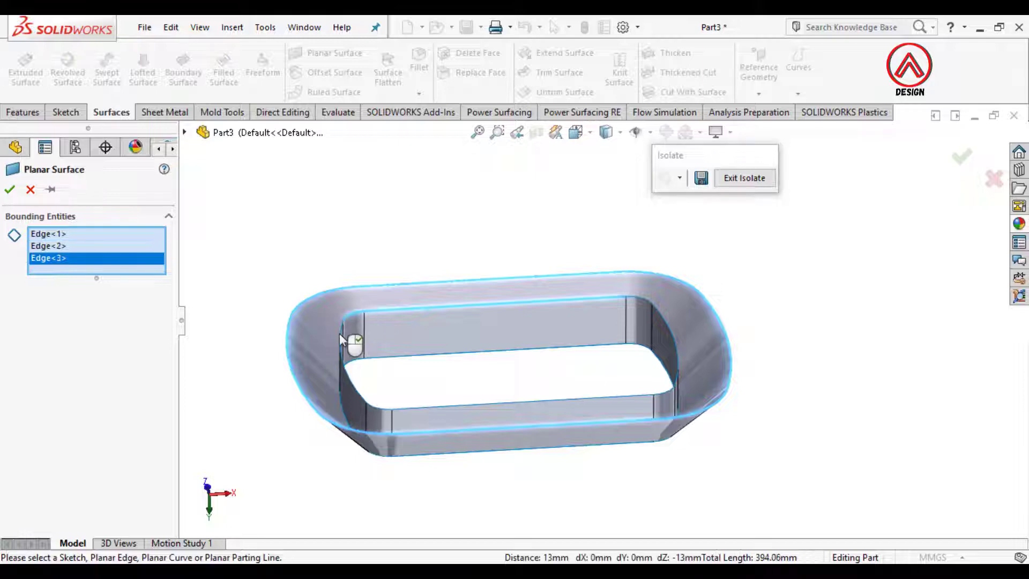
middle_click_drag(378, 381, 347, 377)
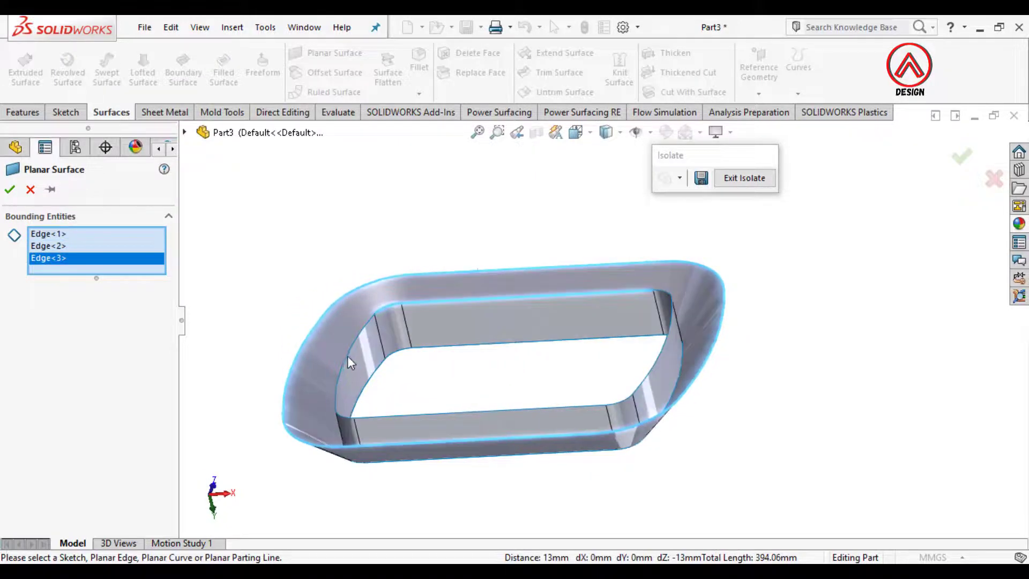
left_click(349, 355)
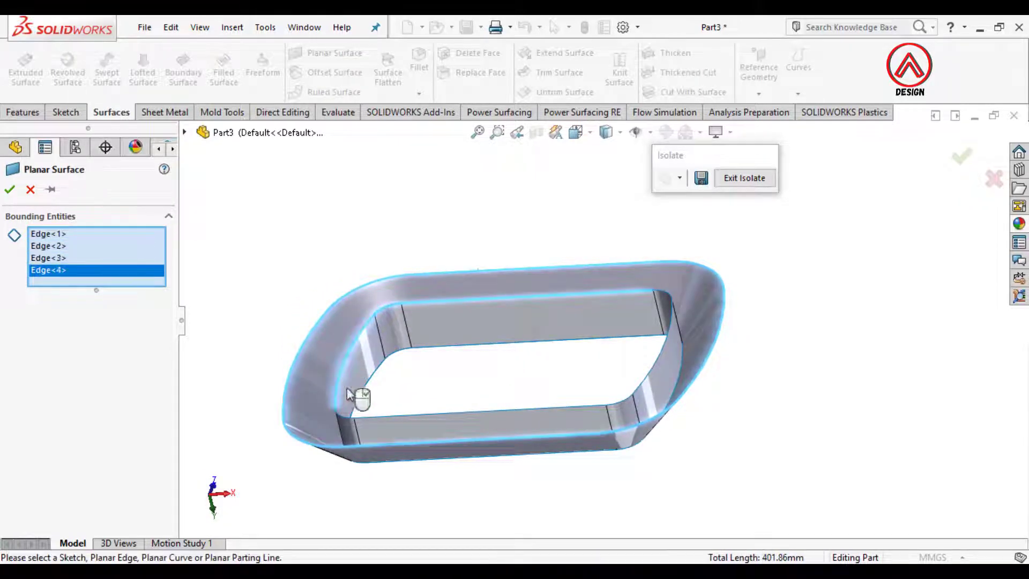
left_click(344, 424)
left_click(391, 418)
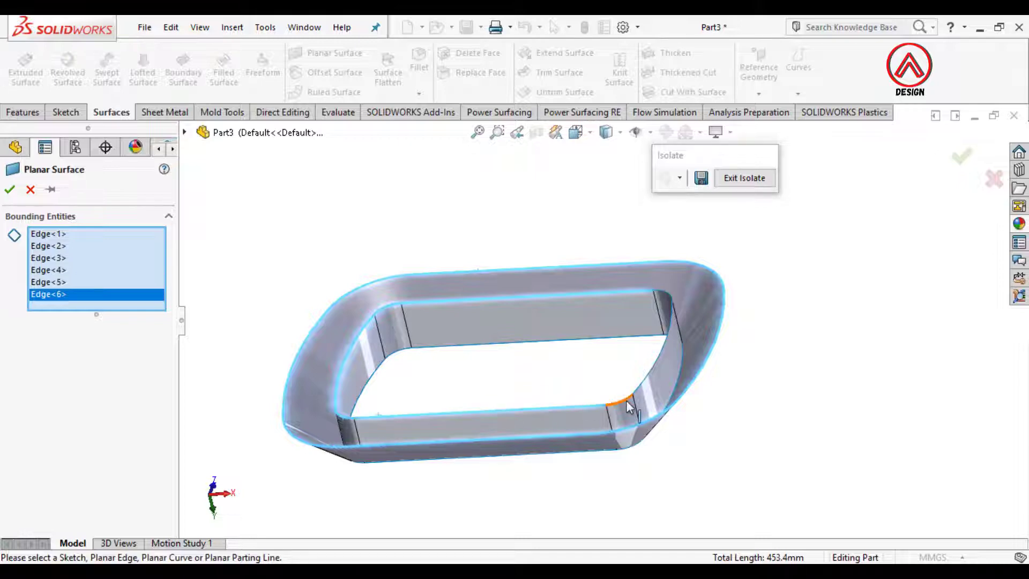
left_click(628, 405)
left_click(666, 310)
left_click(669, 296)
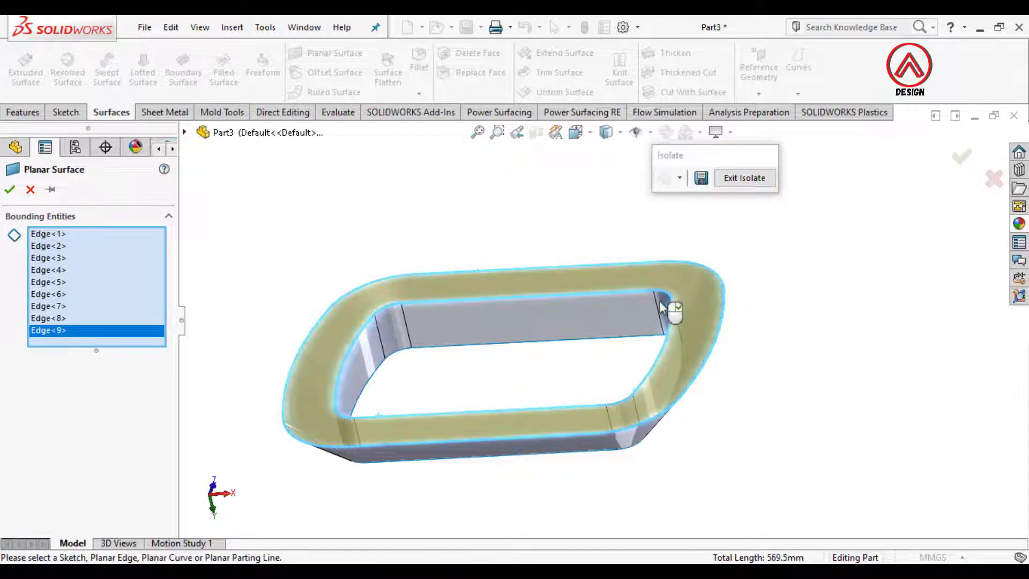
left_click(10, 190)
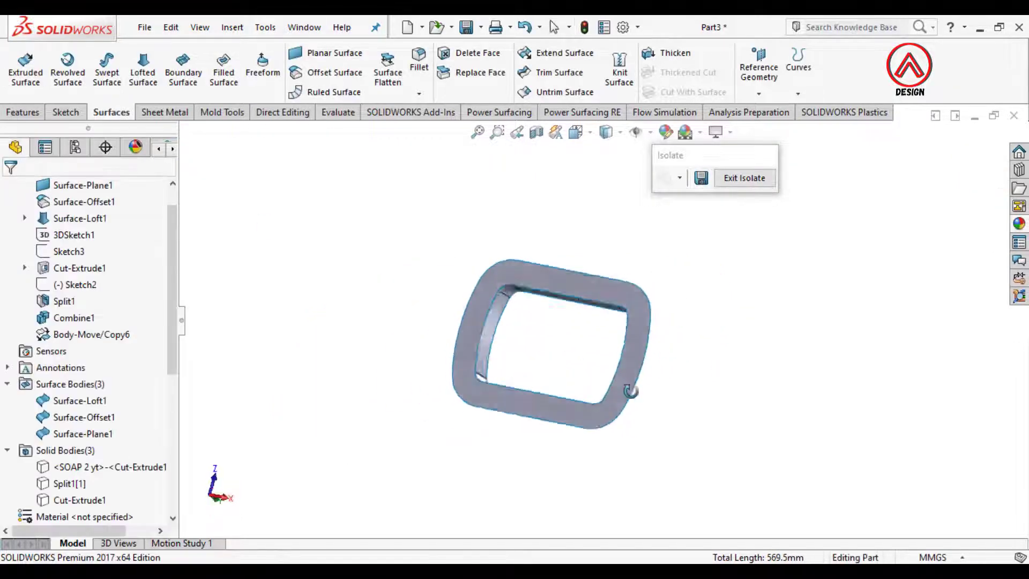
Knit the copied rim walls, the lofted surface and the planar surface together into a solid.
left_click(619, 75)
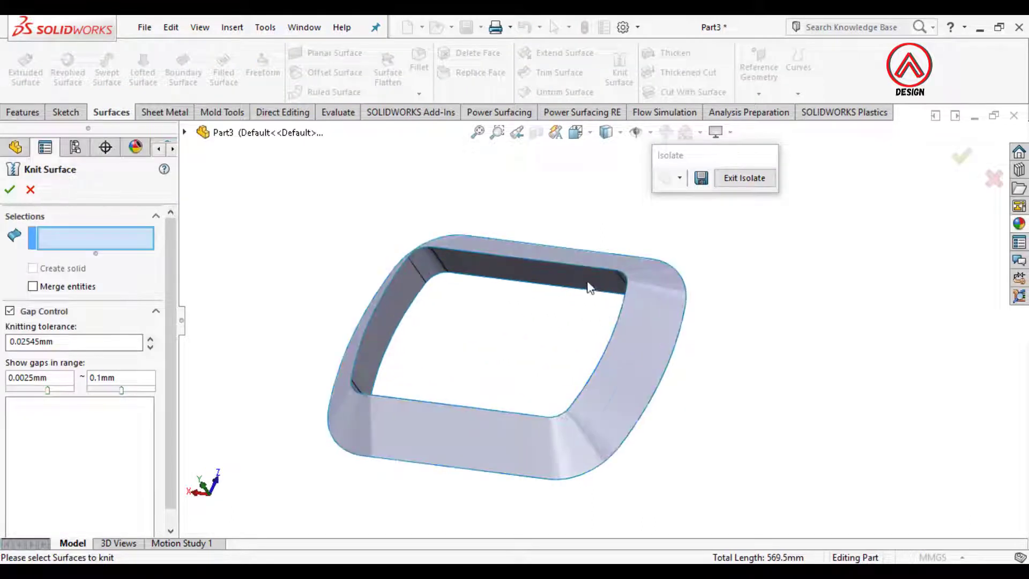
left_click(654, 290)
left_click(652, 312)
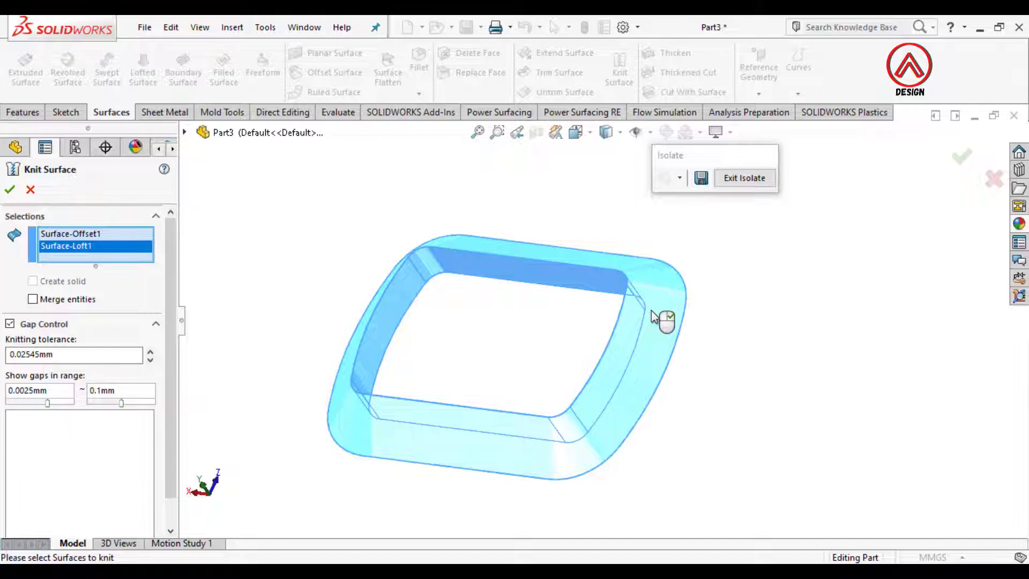
middle_click_drag(620, 363, 526, 104)
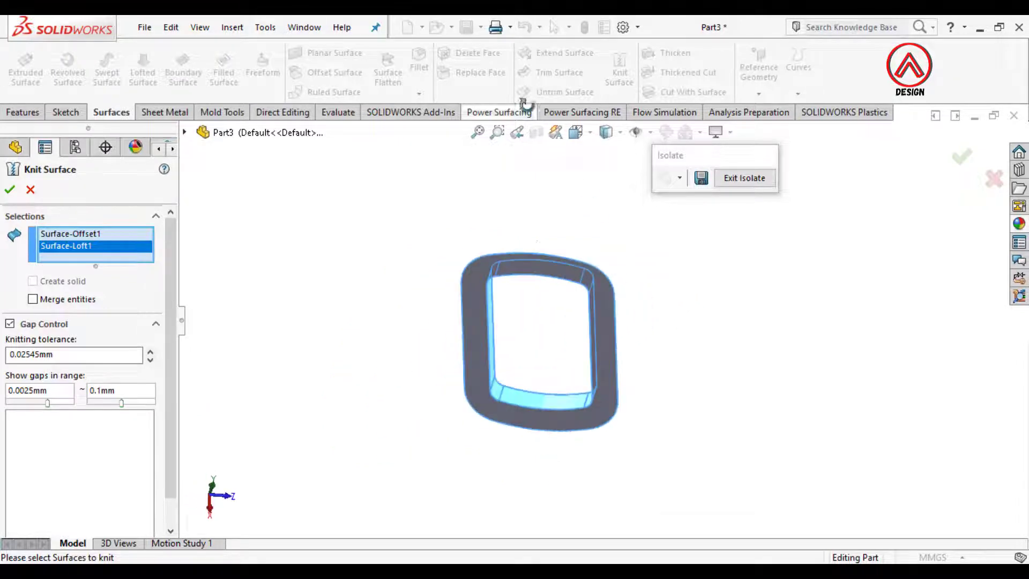
left_click(565, 263)
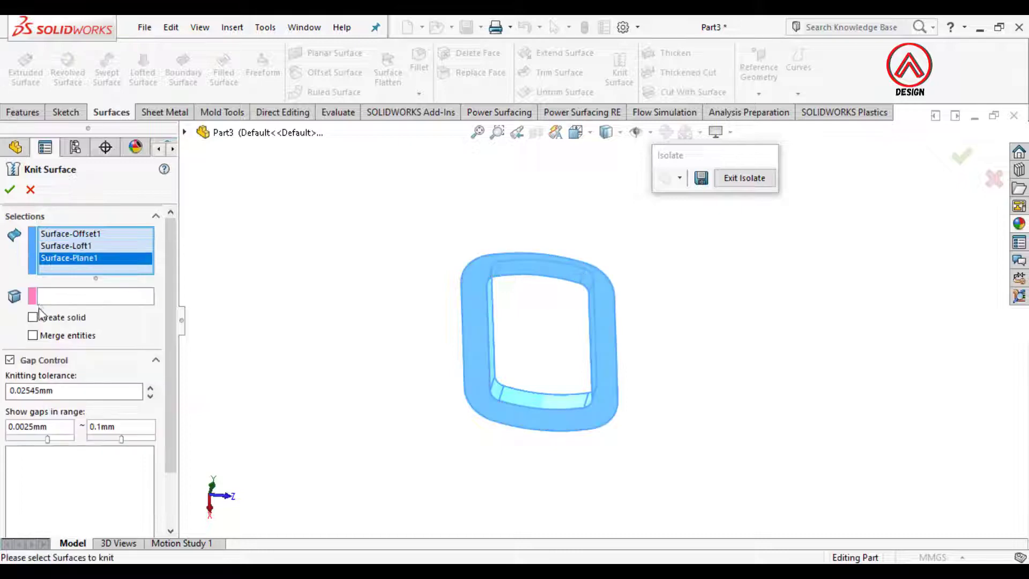
left_click(9, 189)
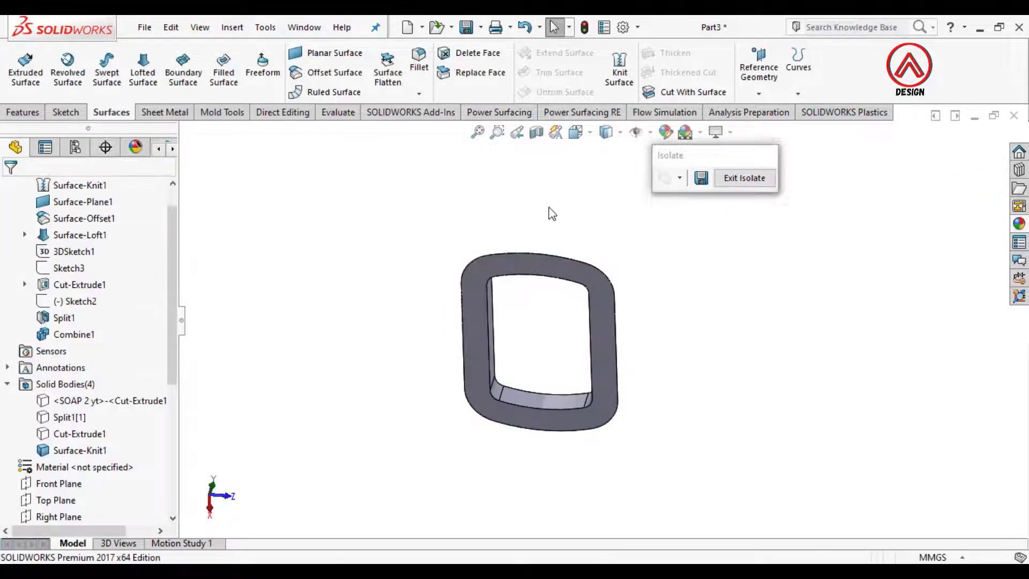
Show the lower mold block again together with the knit rim solid.
middle_click_drag(549, 211, 687, 384)
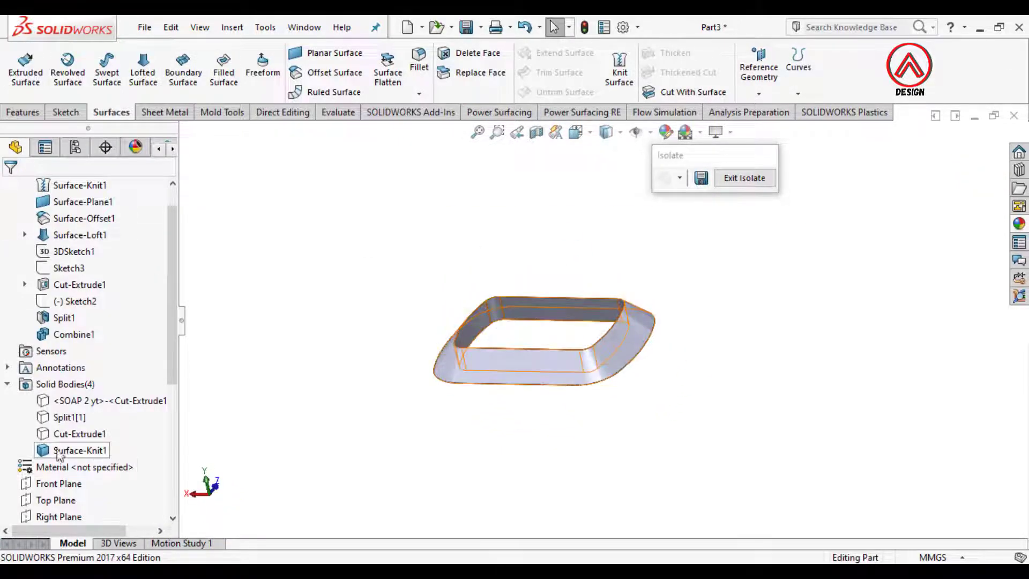
left_click(66, 435)
left_click(75, 416)
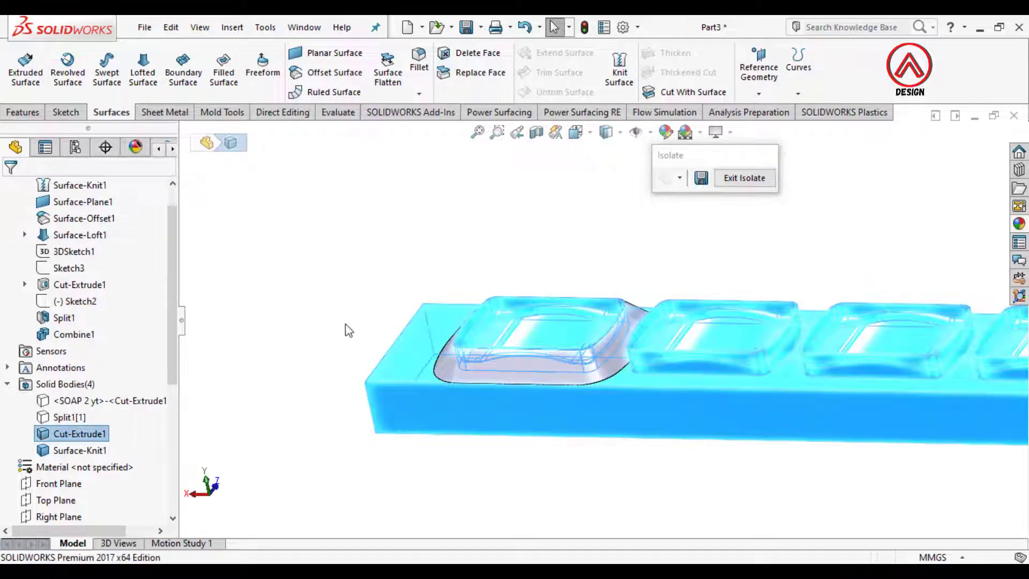
left_click(347, 328)
middle_click_drag(347, 328, 636, 390)
scroll(636, 394, "down", 1)
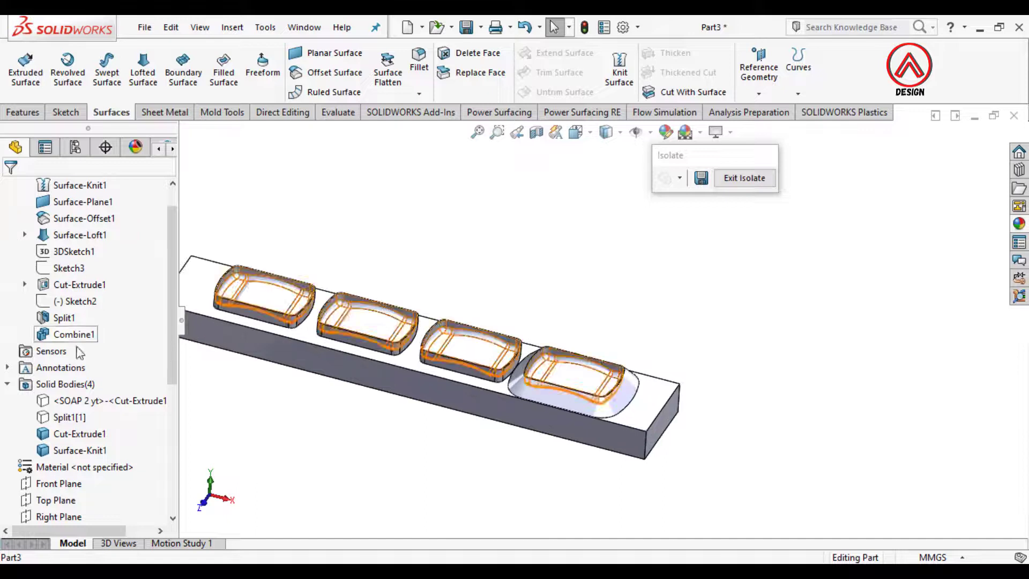
Start a body linear pattern of the knit rim solid, using the block's long upper edge as its direction.
scroll(78, 348, "up", 2)
left_click(22, 117)
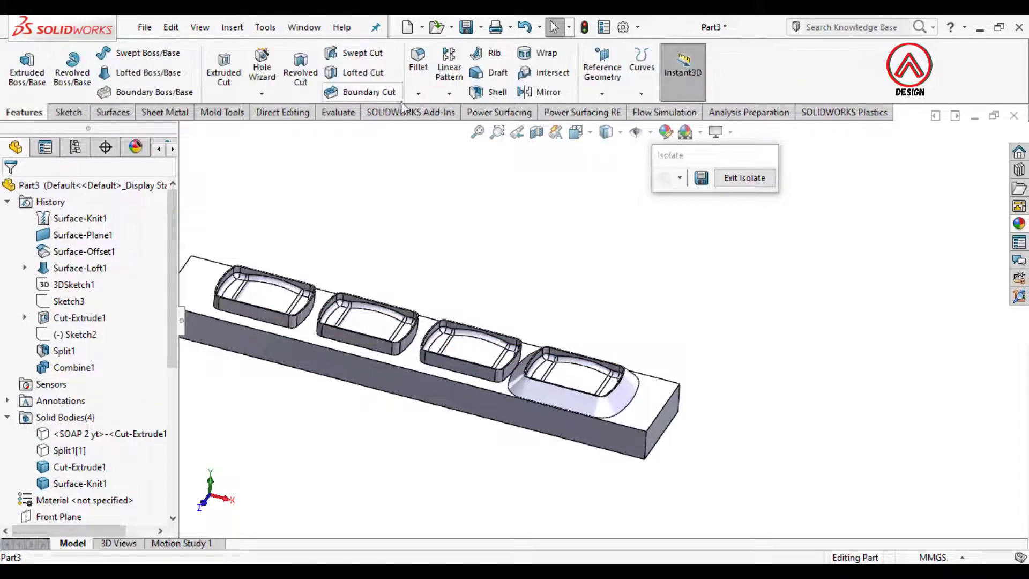
left_click(451, 78)
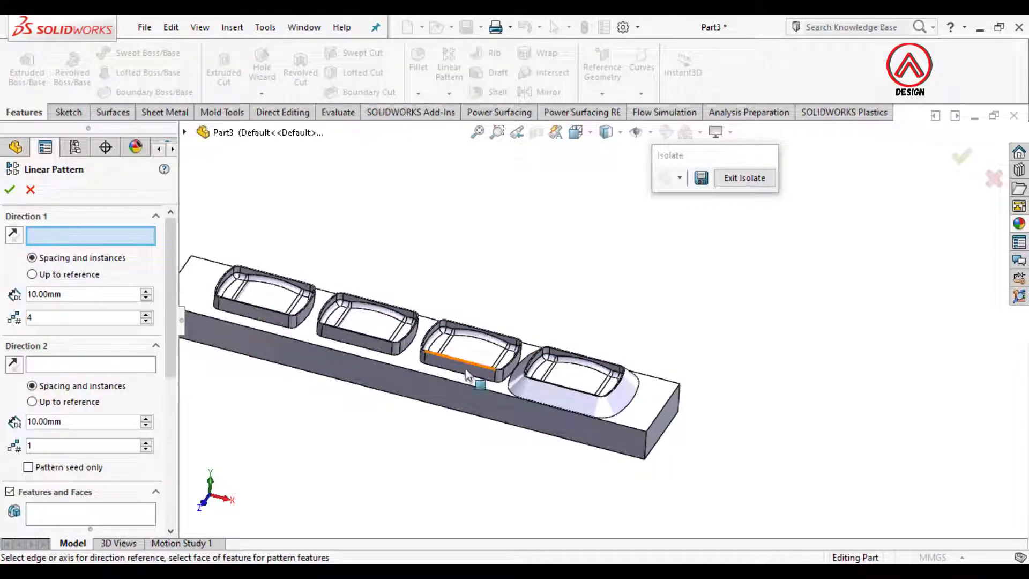
left_click(460, 385)
scroll(476, 332, "up", 2)
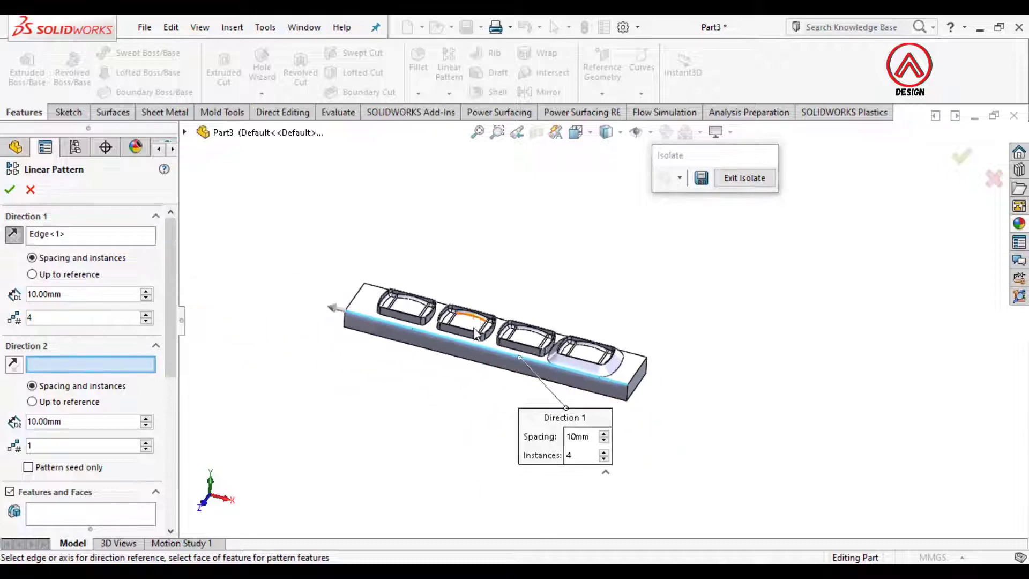
scroll(467, 333, "down", 2)
scroll(29, 531, "down", 5)
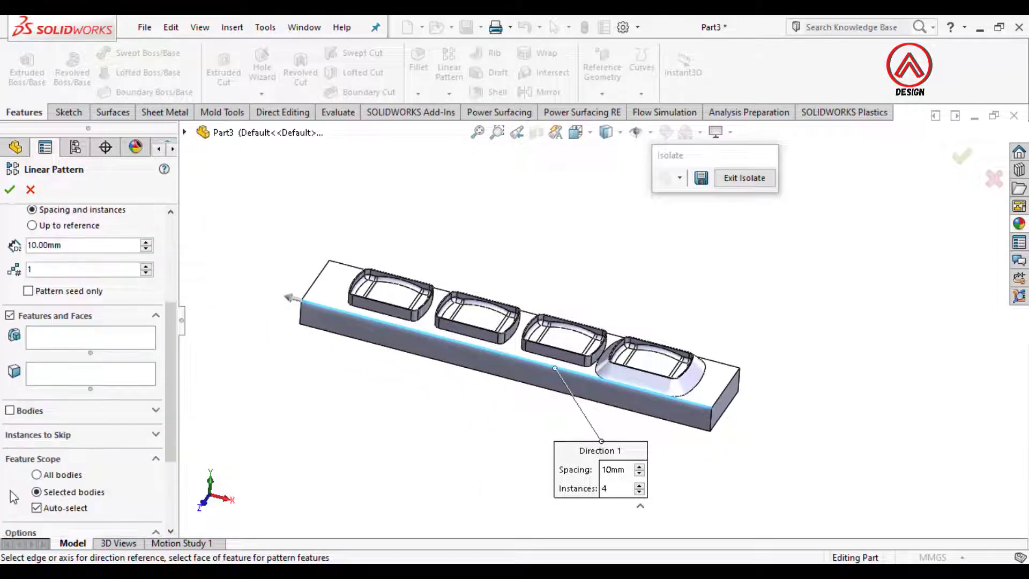
left_click(9, 411)
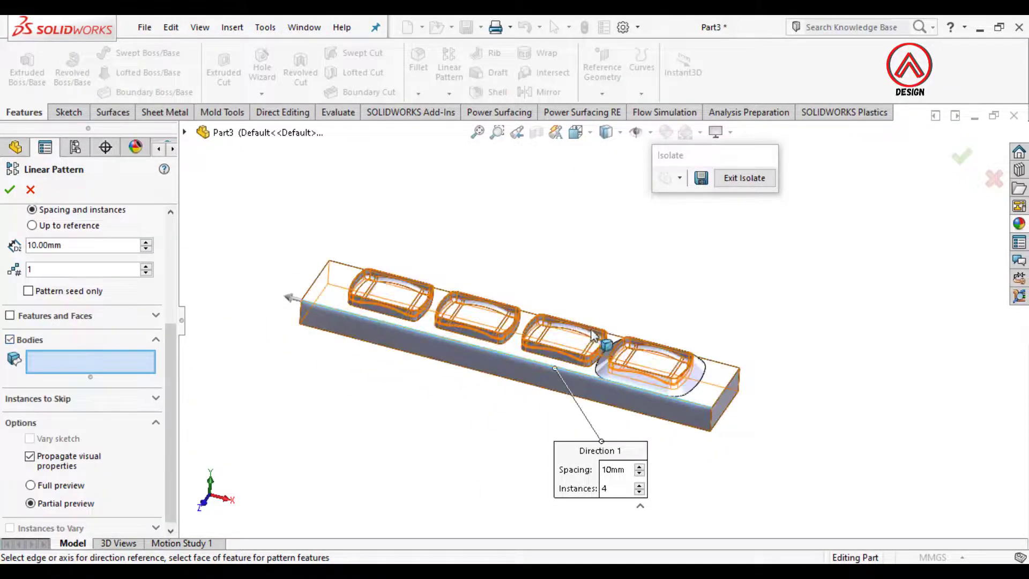
scroll(595, 349, "down", 3)
left_click(636, 411)
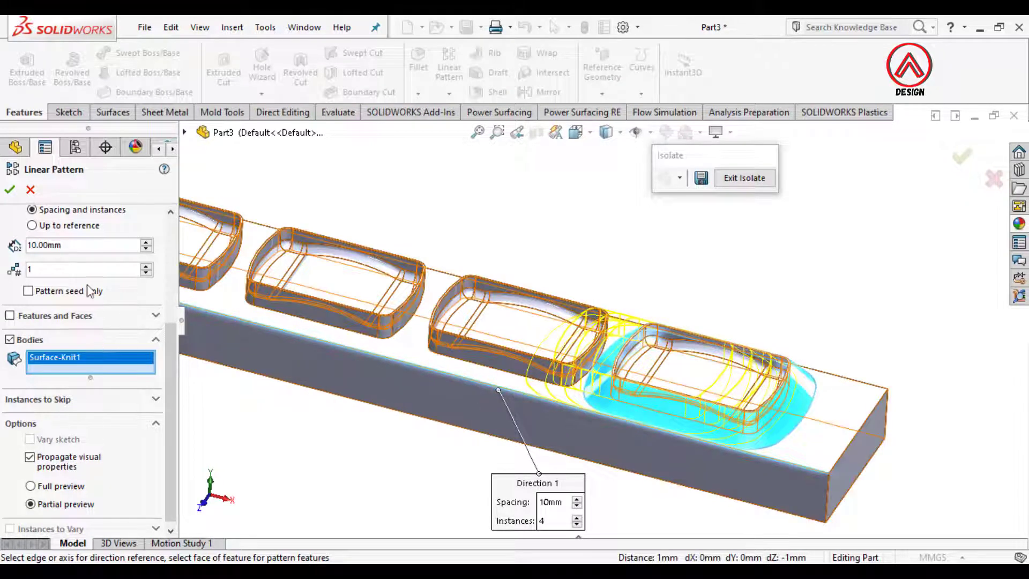
Set the pattern spacing to 95 mm with 4 instances and create the rim solids around all cavities.
scroll(166, 351, "up", 5)
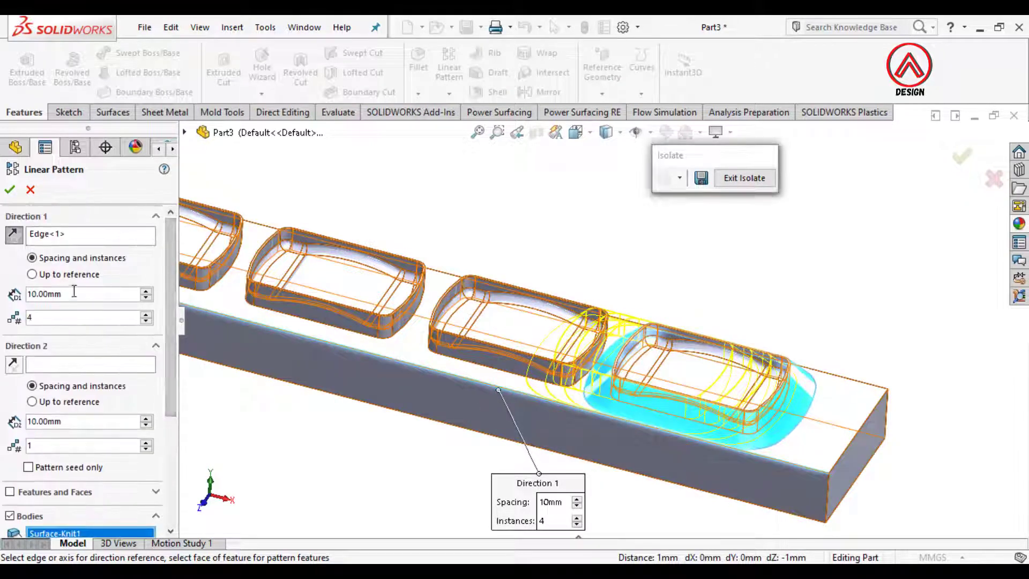
double_click(74, 291)
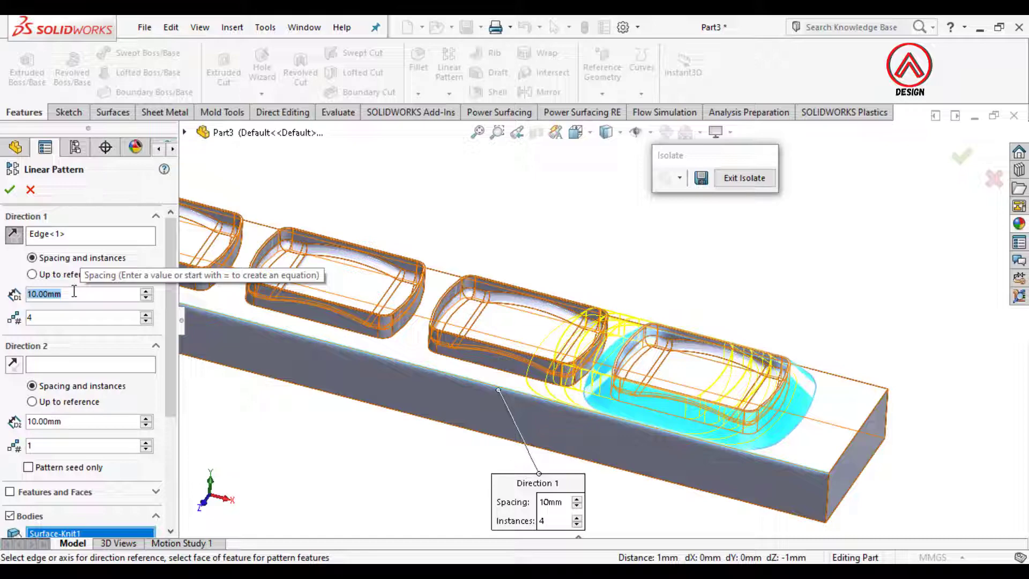
type("95")
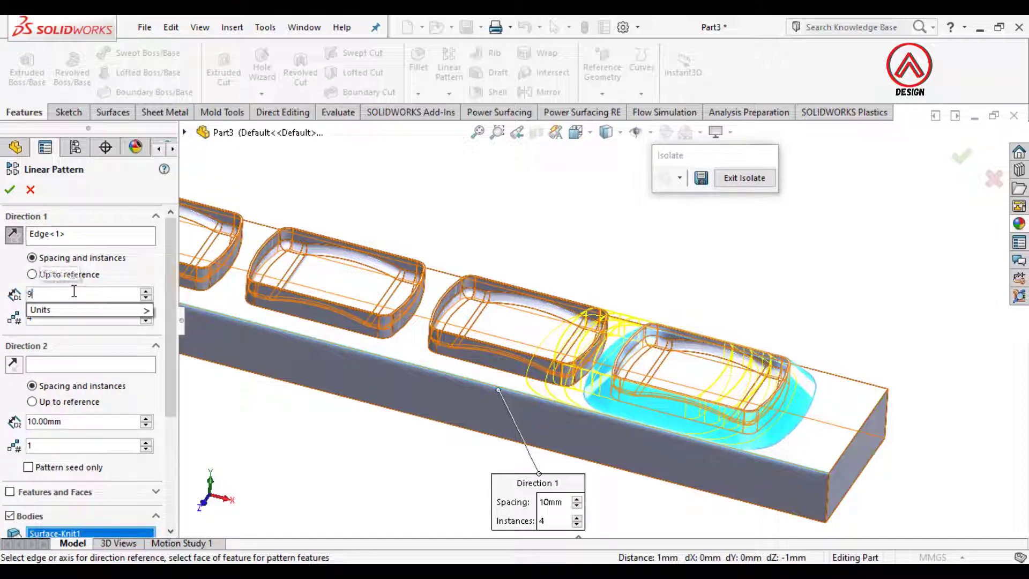
key("Return")
scroll(616, 382, "up", 4)
scroll(600, 375, "down", 3)
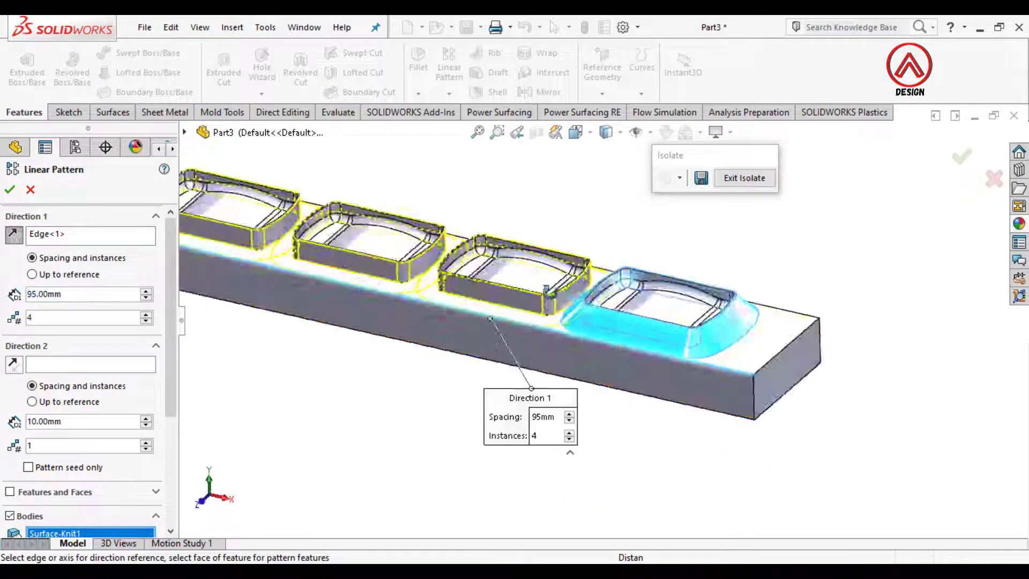
scroll(568, 332, "up", 2)
middle_click_drag(556, 294, 512, 271)
scroll(170, 371, "down", 5)
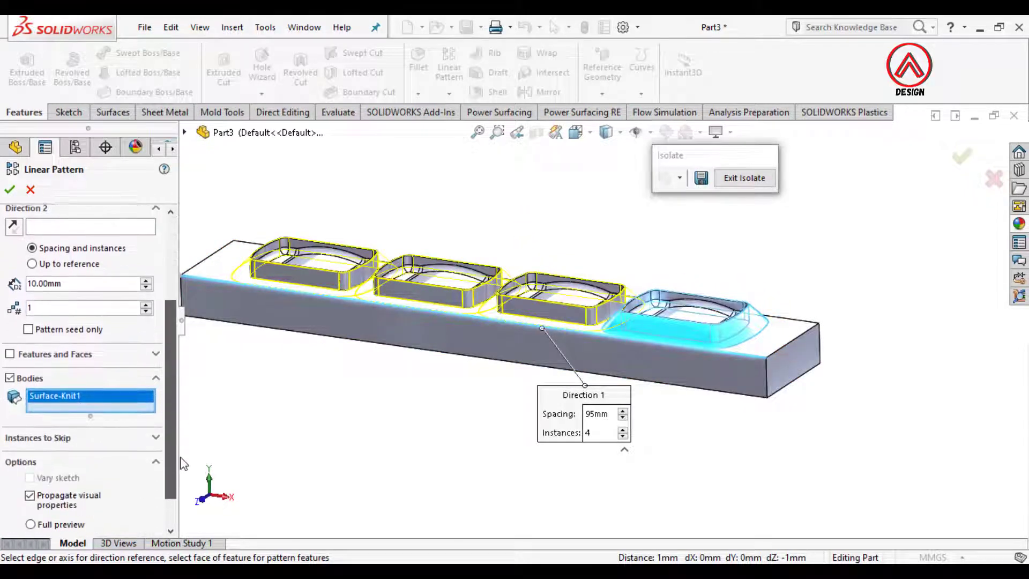
scroll(73, 247, "up", 5)
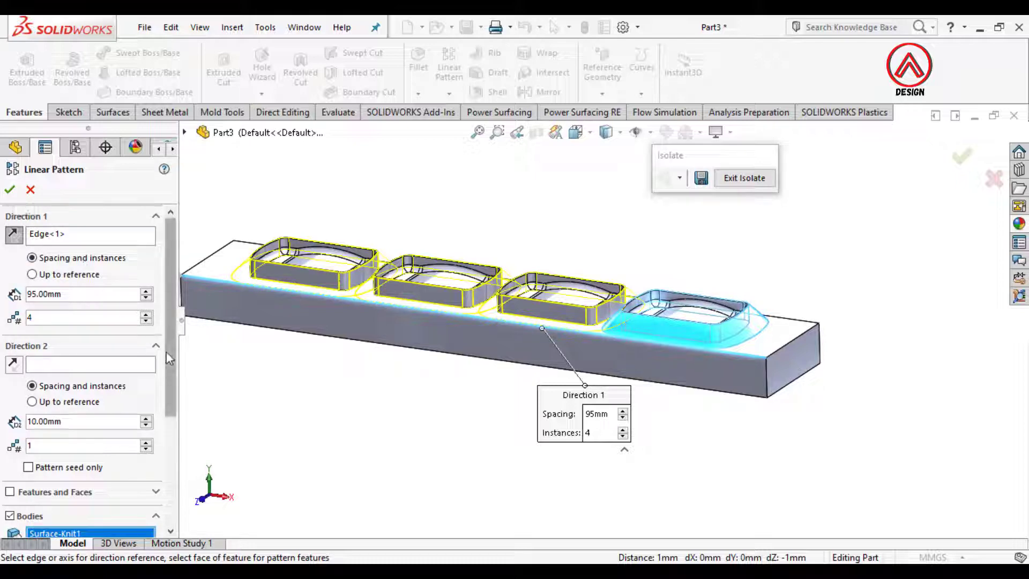
mouse_move(167, 352)
left_mouse_down()
mouse_move(171, 381)
mouse_move(169, 350)
left_mouse_up()
left_click(10, 190)
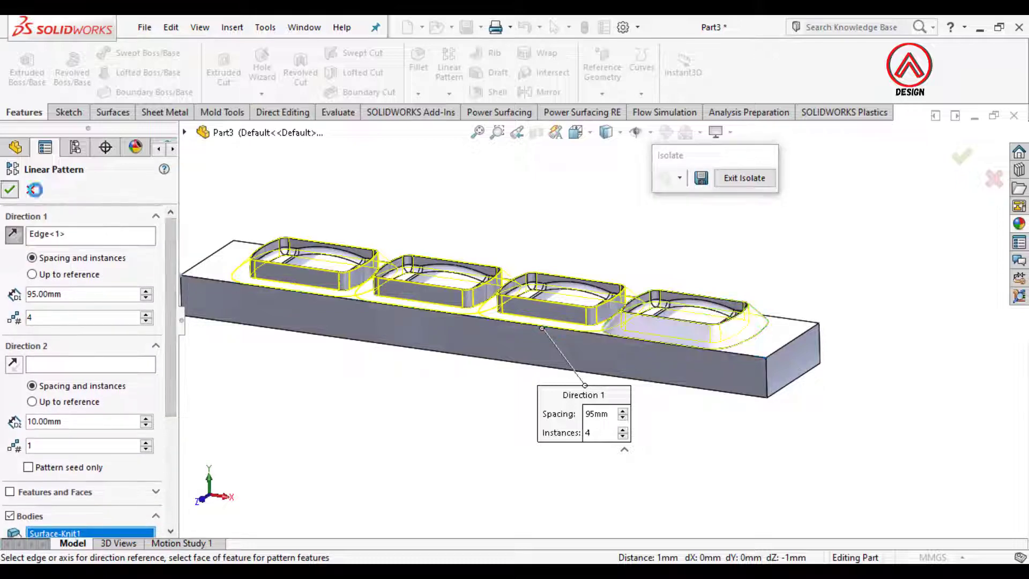
Combine the lower mold block, the original rim solid and its three patterned copies into one body with the Add operation.
scroll(605, 276, "up", 2)
middle_click_drag(703, 300, 716, 375)
scroll(641, 300, "down", 2)
middle_click_drag(588, 234, 567, 221)
left_click(232, 28)
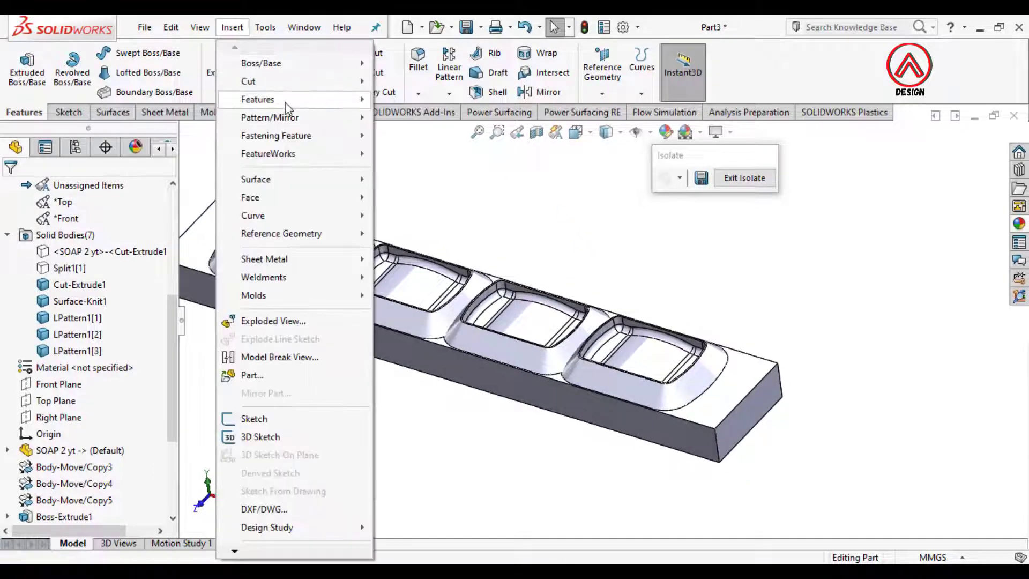
mouse_move(284, 101)
left_click(424, 423)
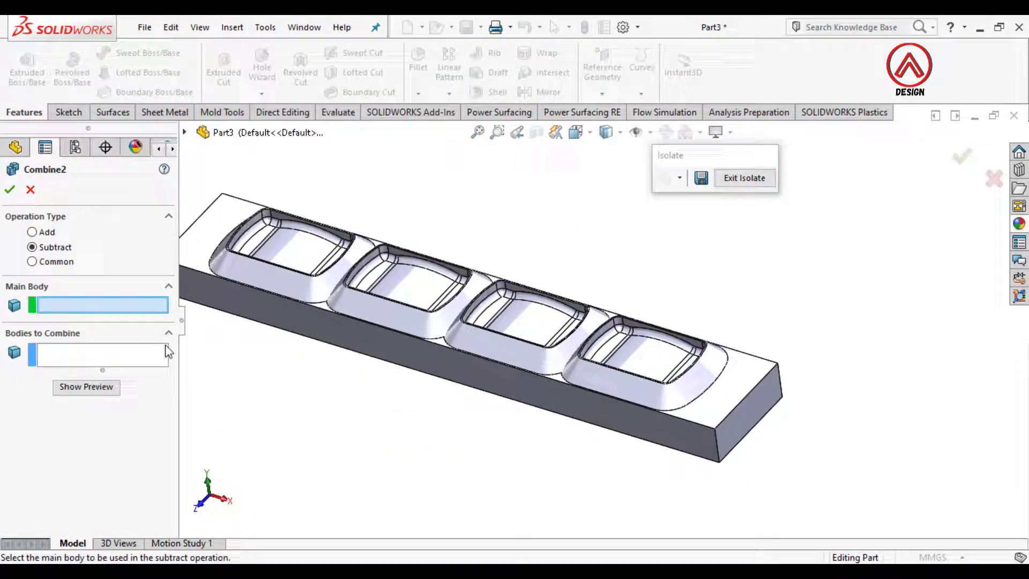
left_click(46, 232)
left_click(510, 374)
left_click(608, 385)
left_click(423, 328)
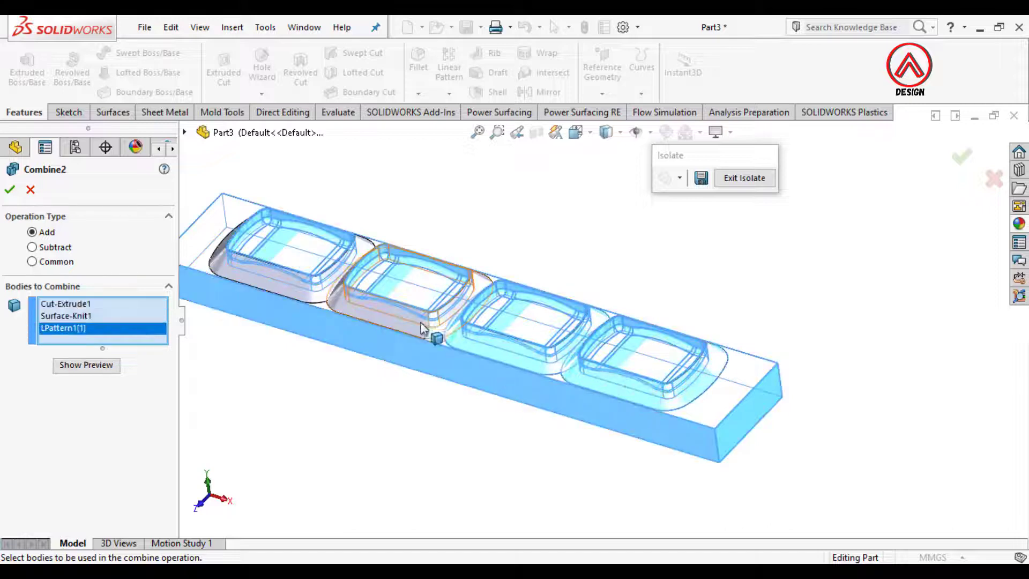
left_click(423, 328)
left_click(323, 304)
left_click(11, 190)
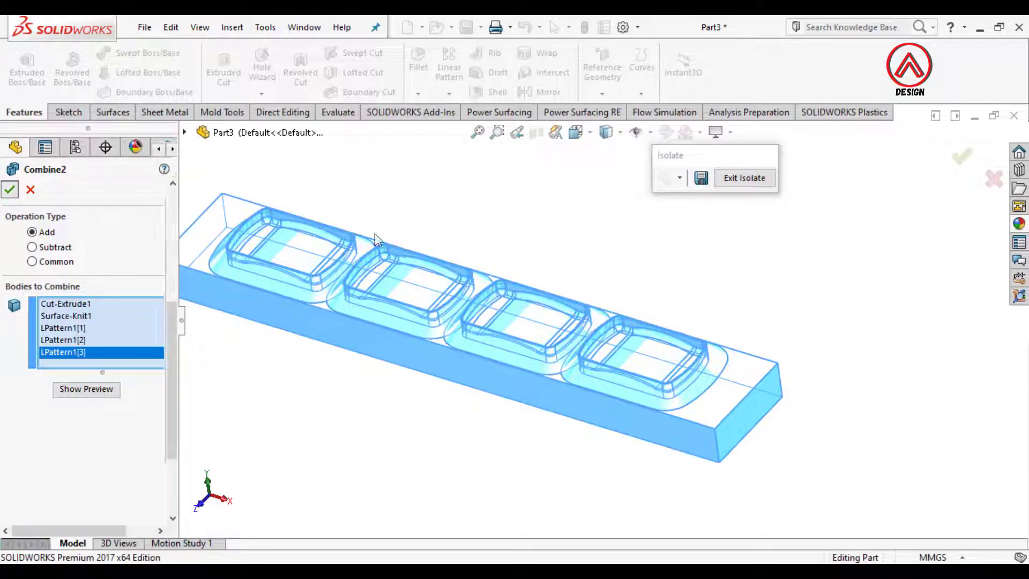
Fillet the three valley edges between neighbouring sloped rims with a 3 mm radius.
middle_click_drag(606, 308, 603, 330)
scroll(591, 324, "down", 5)
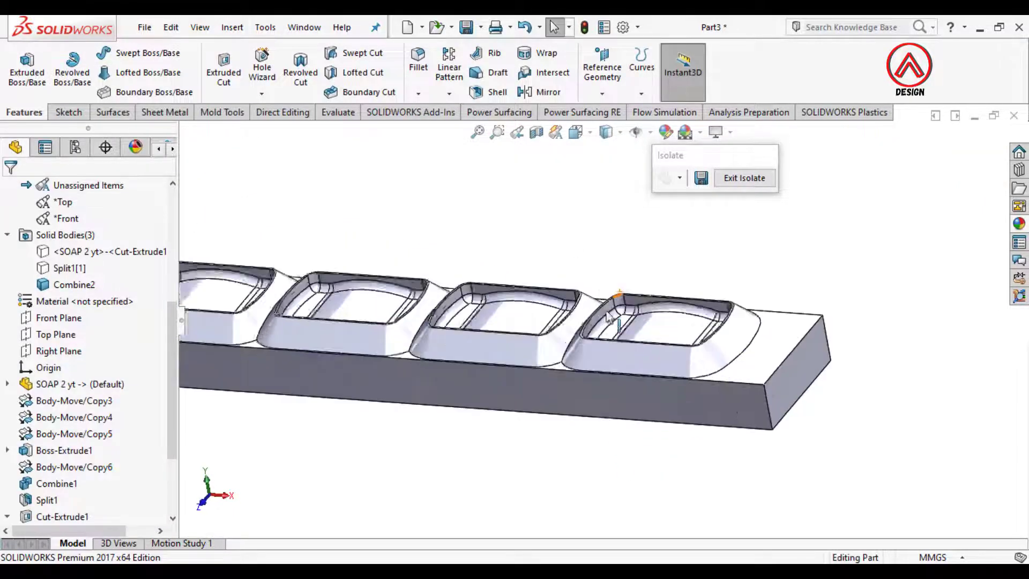
middle_click_drag(528, 263, 547, 228)
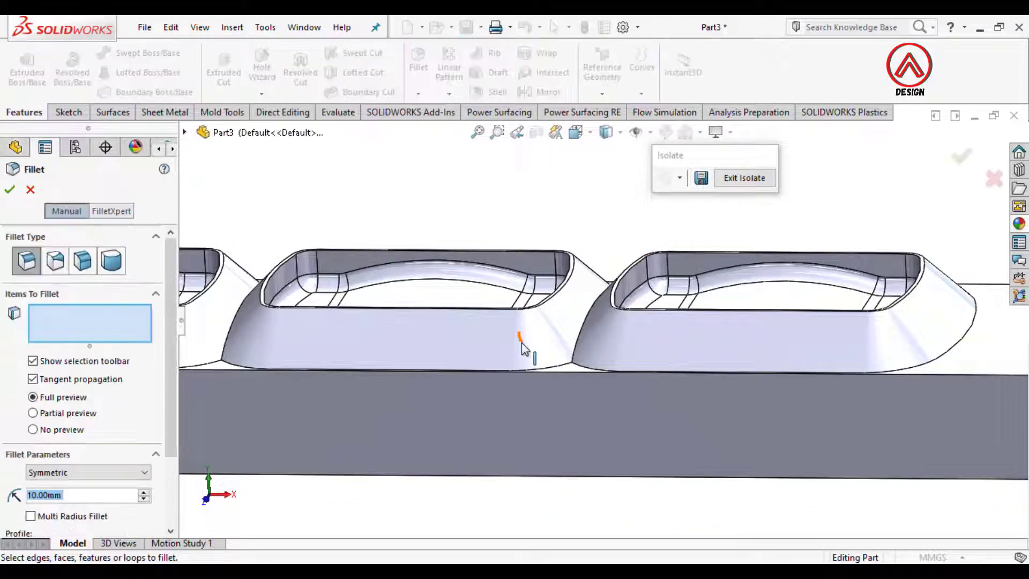
type("3")
left_click(586, 317)
scroll(579, 322, "up", 3)
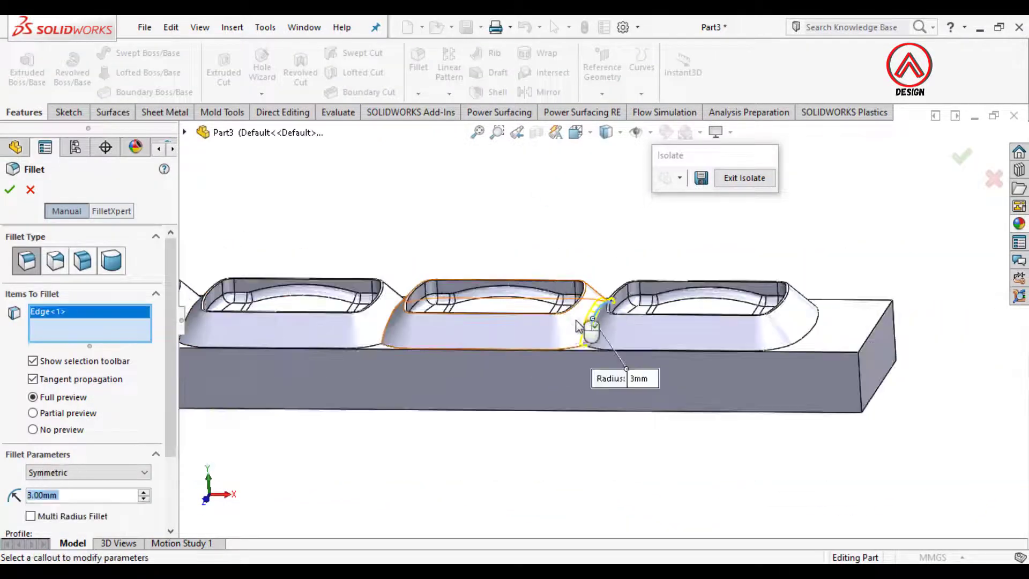
scroll(392, 333, "down", 2)
left_click(387, 332)
scroll(481, 351, "up", 3)
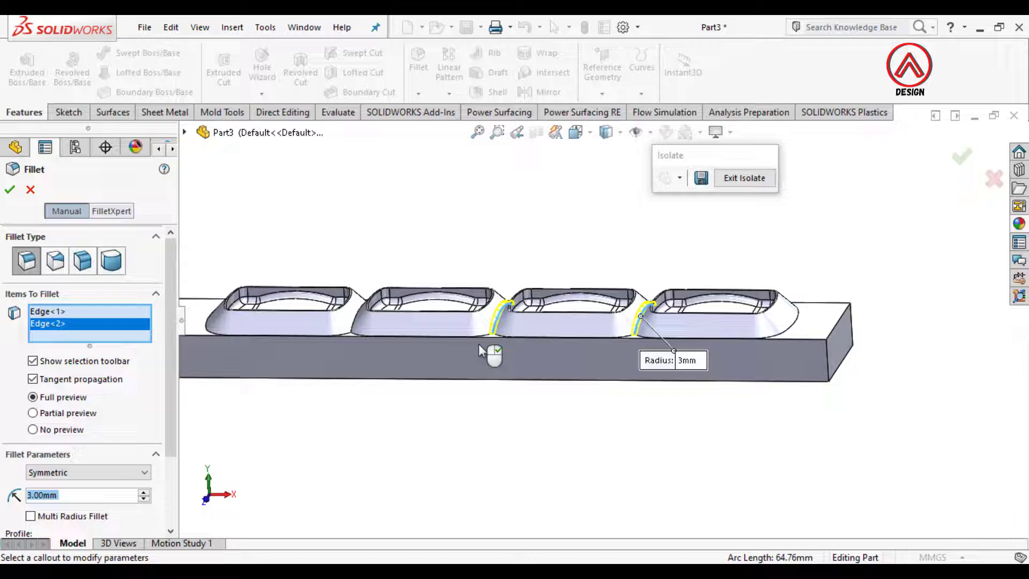
left_click(351, 325)
left_click(10, 192)
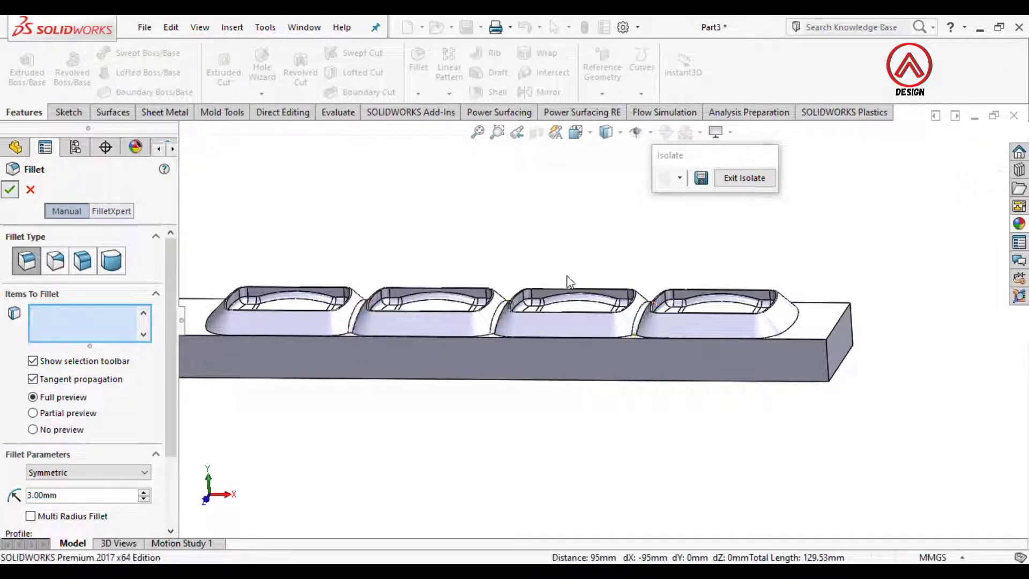
Examine the filleted lower mold half and its four cavities from the top view.
middle_click_drag(483, 455, 677, 326)
scroll(718, 333, "down", 3)
left_click(588, 133)
left_click(580, 185)
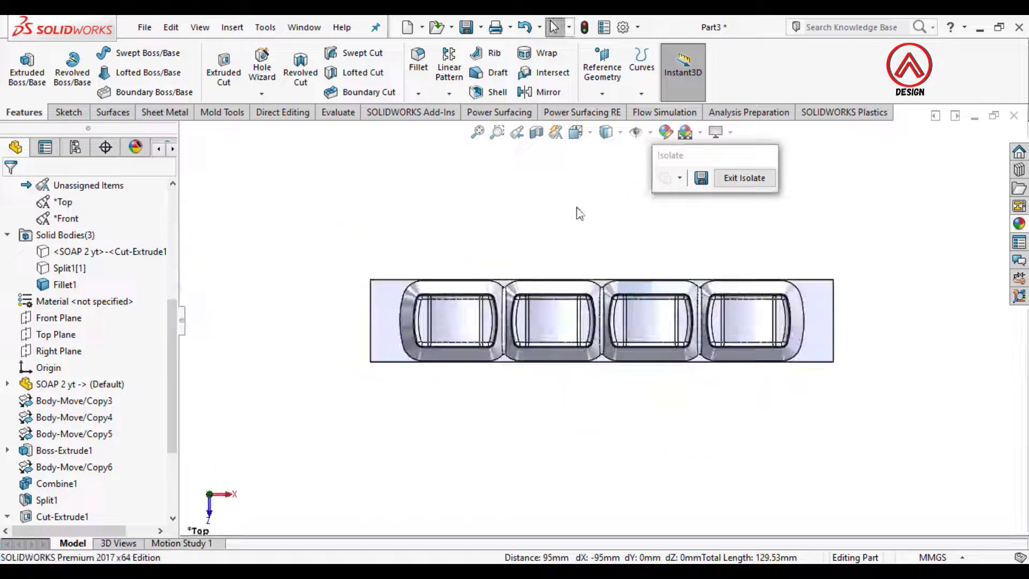
scroll(777, 336, "up", 2)
scroll(783, 336, "down", 2)
scroll(710, 316, "up", 2)
scroll(593, 313, "down", 1)
scroll(756, 310, "down", 1)
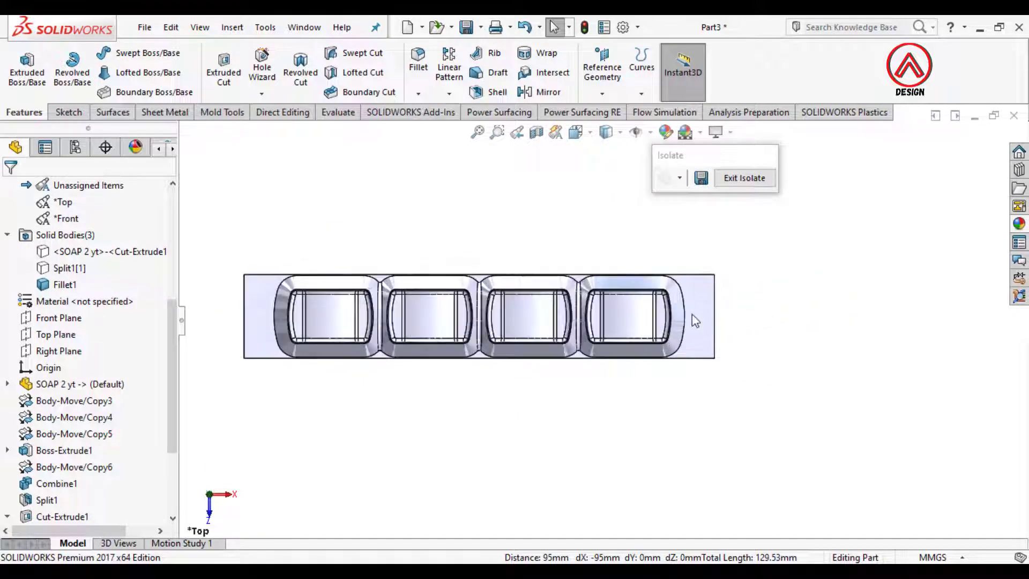
scroll(558, 320, "down", 1)
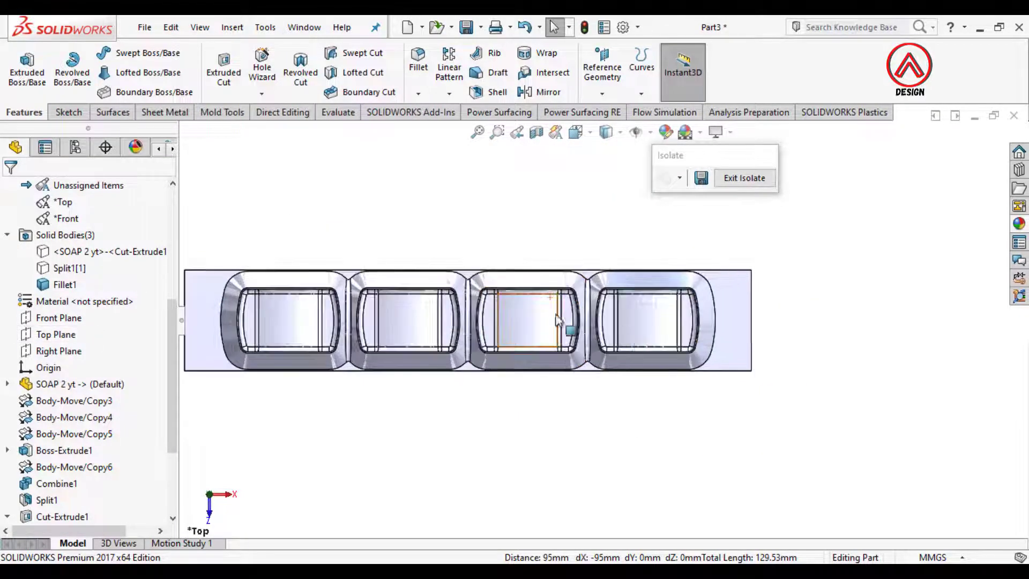
Start a sketch on the Top Plane and draw a horizontal centerline from the origin past the end of the block.
scroll(138, 266, "up", 4)
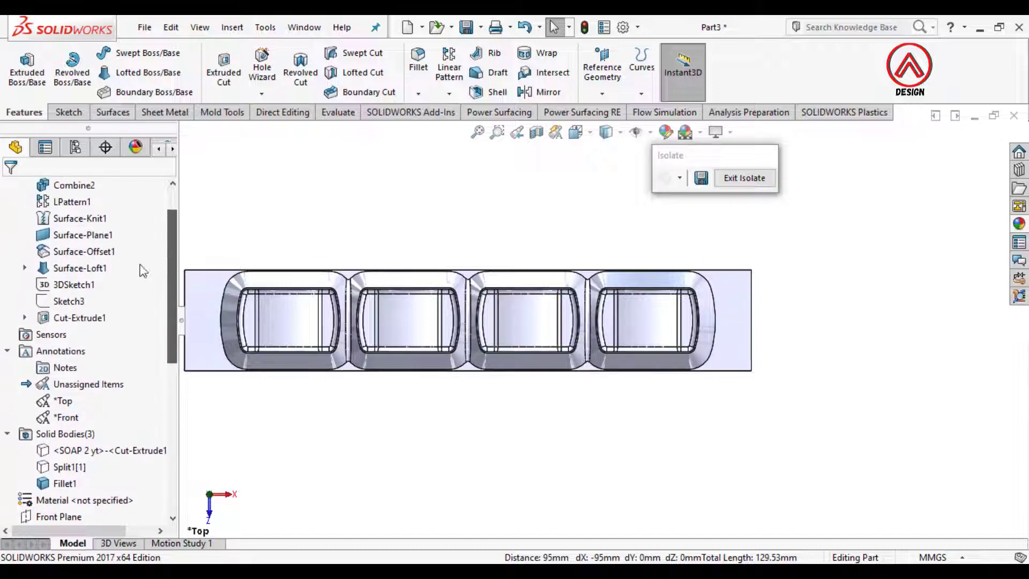
scroll(123, 301, "down", 3)
scroll(88, 355, "up", 2)
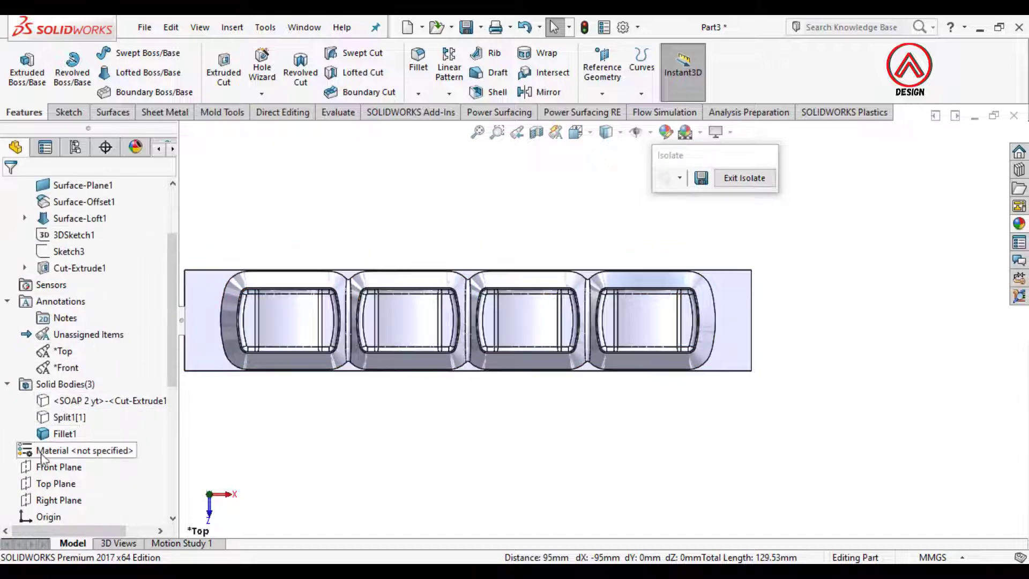
scroll(43, 429, "down", 1)
left_click(54, 433)
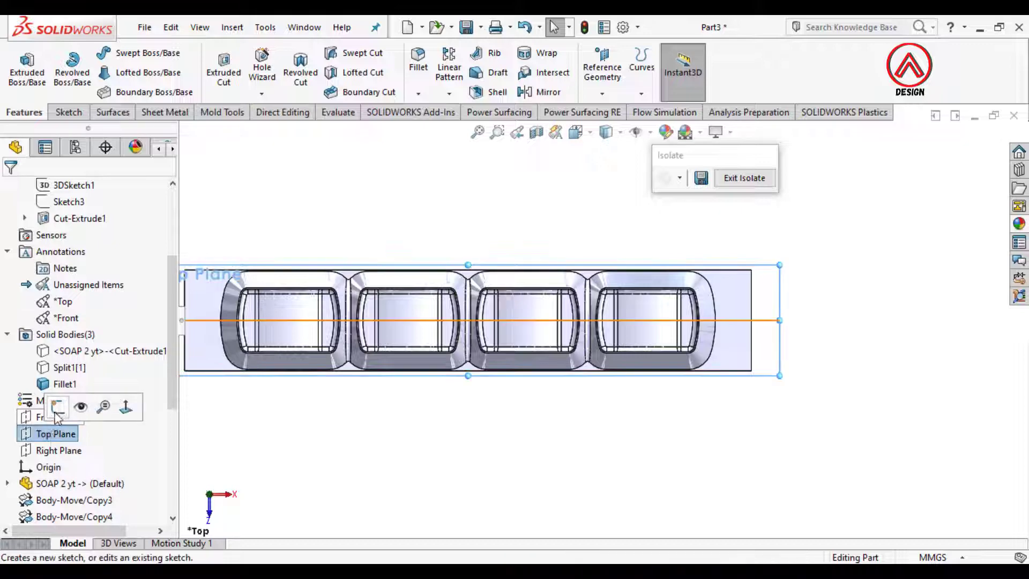
left_click(102, 405)
left_click(130, 53)
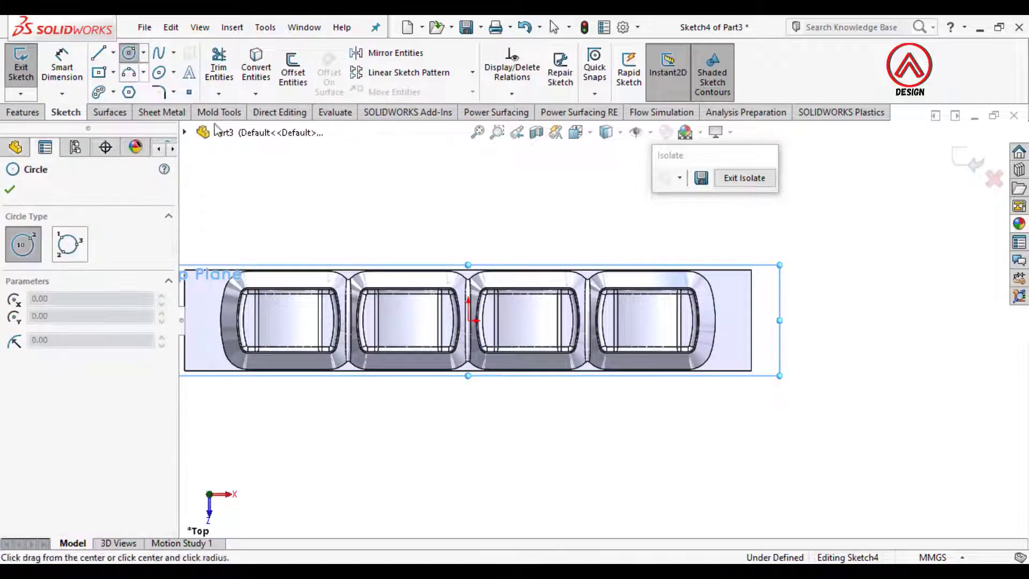
left_click(113, 53)
left_click(131, 89)
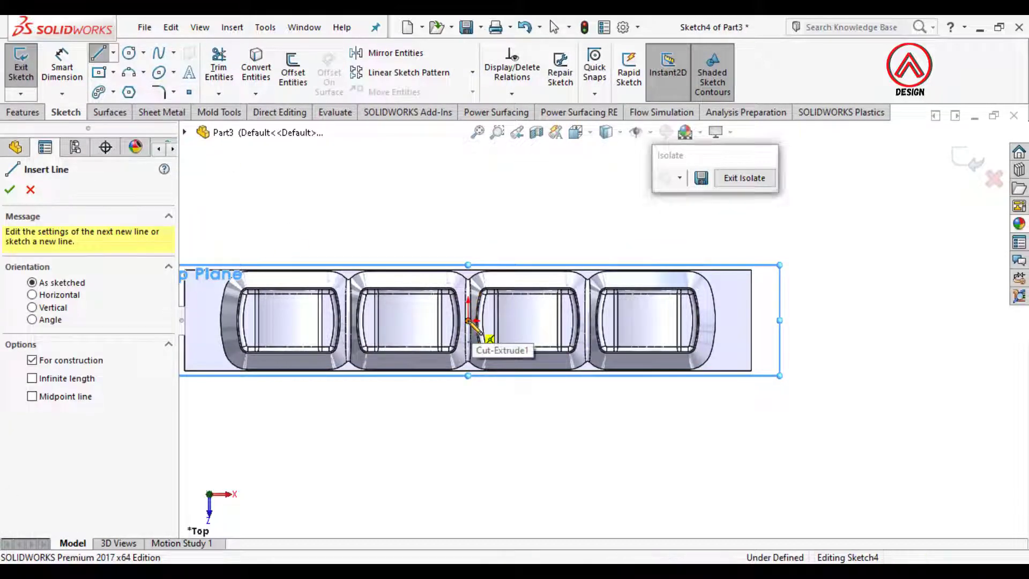
left_click(467, 320)
left_click(860, 320)
Sketch a circle centred on the centerline about 208 mm from the origin, between the end rim and the block's end.
left_click(129, 53)
scroll(720, 377, "down", 3)
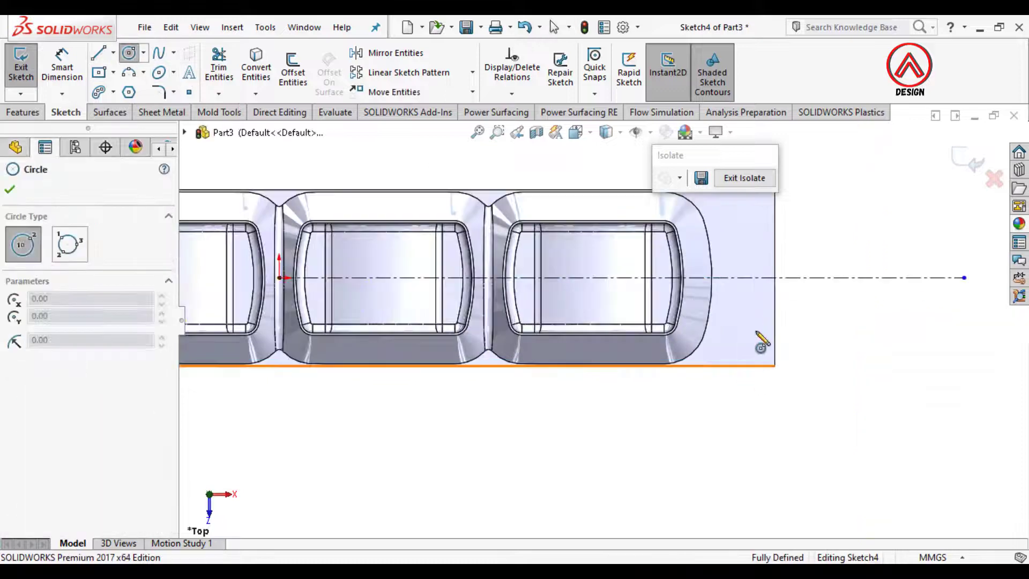
left_click(737, 277)
left_click(756, 277)
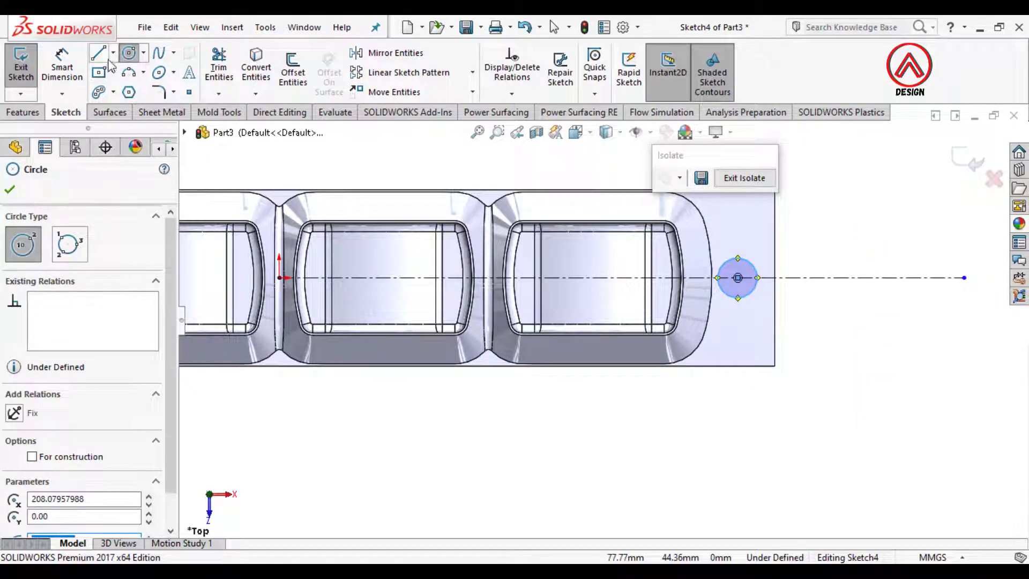
Draw a vertical centerline from the origin to beyond the block's long edge.
left_click(113, 53)
left_click(137, 87)
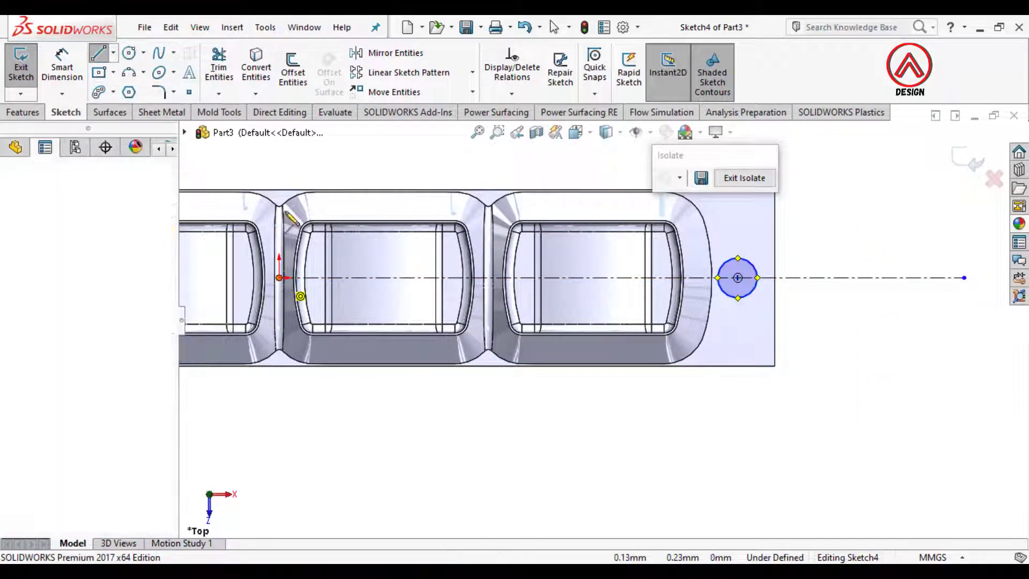
left_click(279, 278)
left_click(280, 166)
key("Escape")
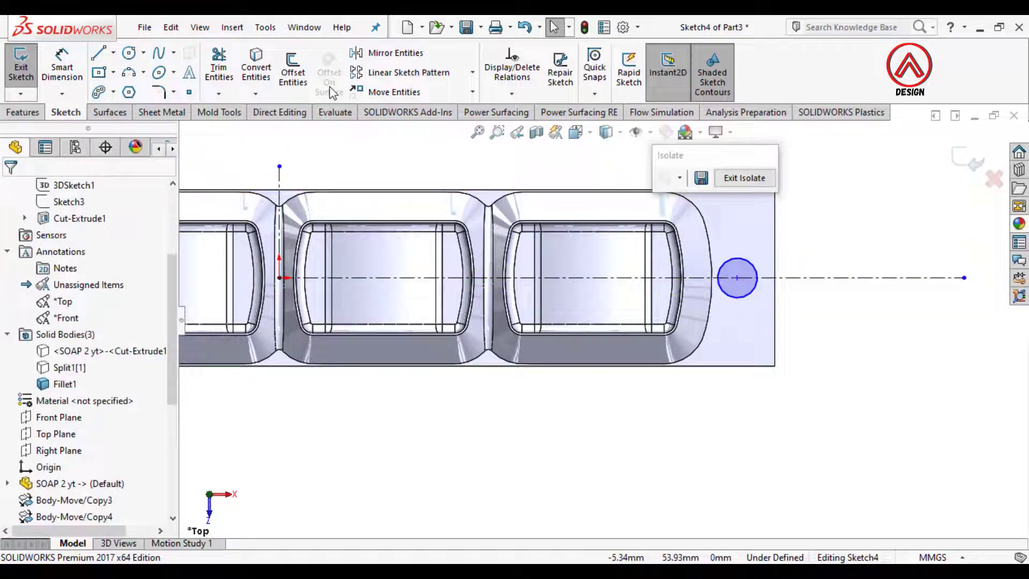
Mirror the circle about the vertical centerline, keeping the original, to get a matching circle at the block's other end.
left_click(364, 54)
left_click(738, 278)
scroll(590, 317, "up", 3)
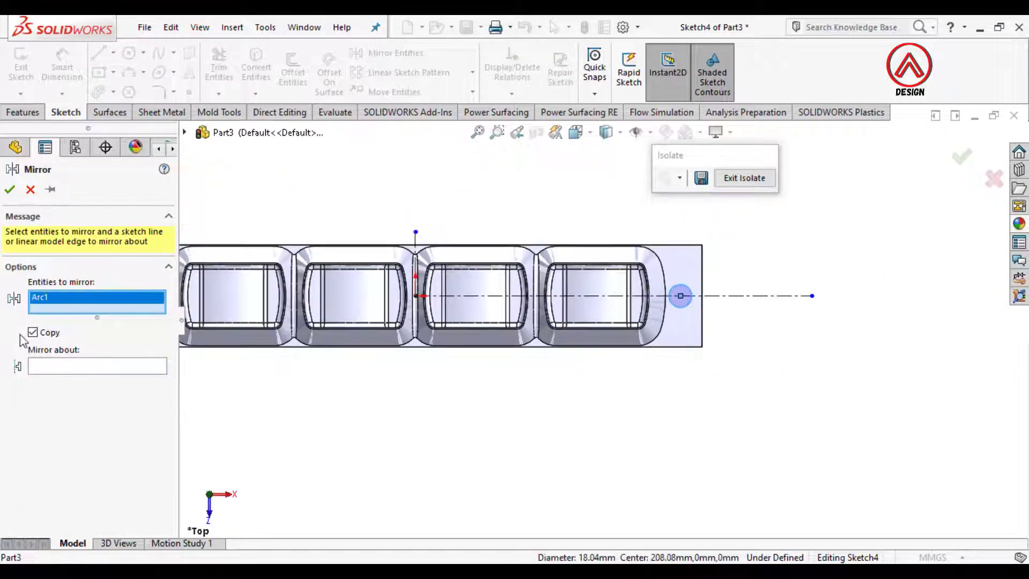
left_click(61, 368)
left_click(416, 258)
left_click(11, 191)
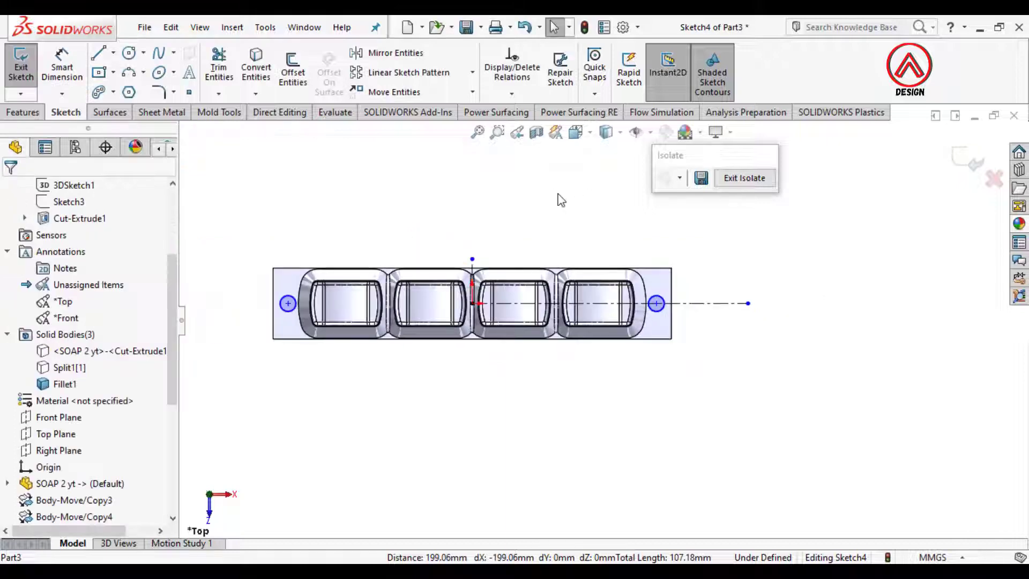
Dimension the distance between the two circle centres and set it to 418 mm.
left_click(288, 305)
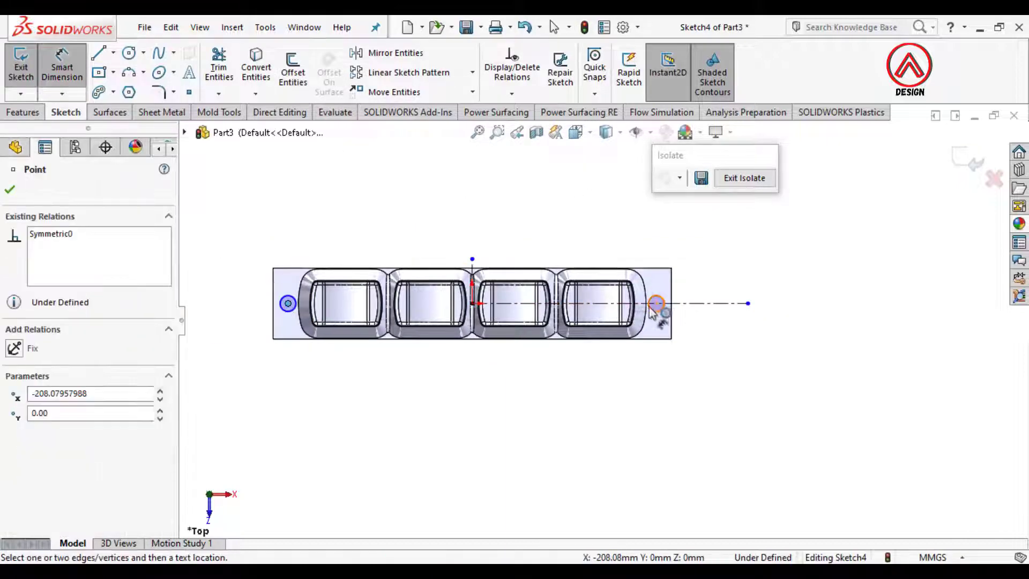
left_click(655, 304)
scroll(481, 412, "up", 2)
left_click(481, 410)
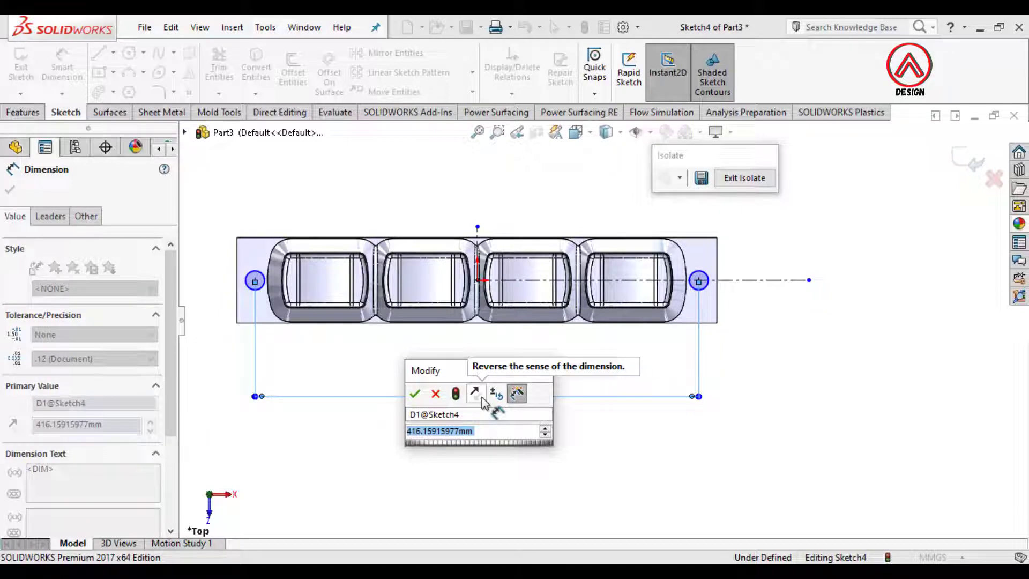
type("418")
key("Return")
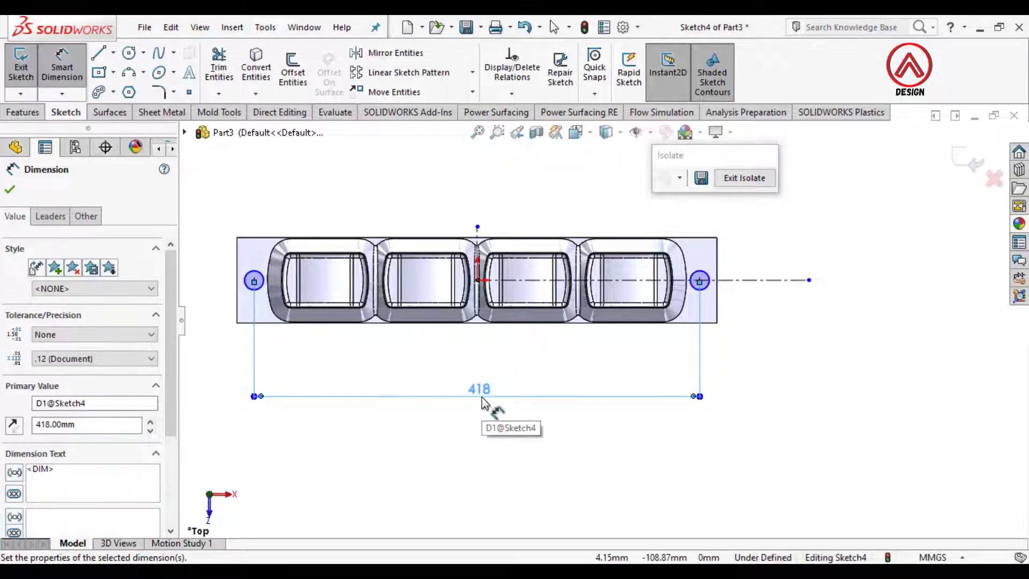
left_click(629, 439)
Dimension the diameter of the circle at the positive X end and set it to 16 mm.
scroll(640, 338, "up", 1)
scroll(677, 302, "down", 7)
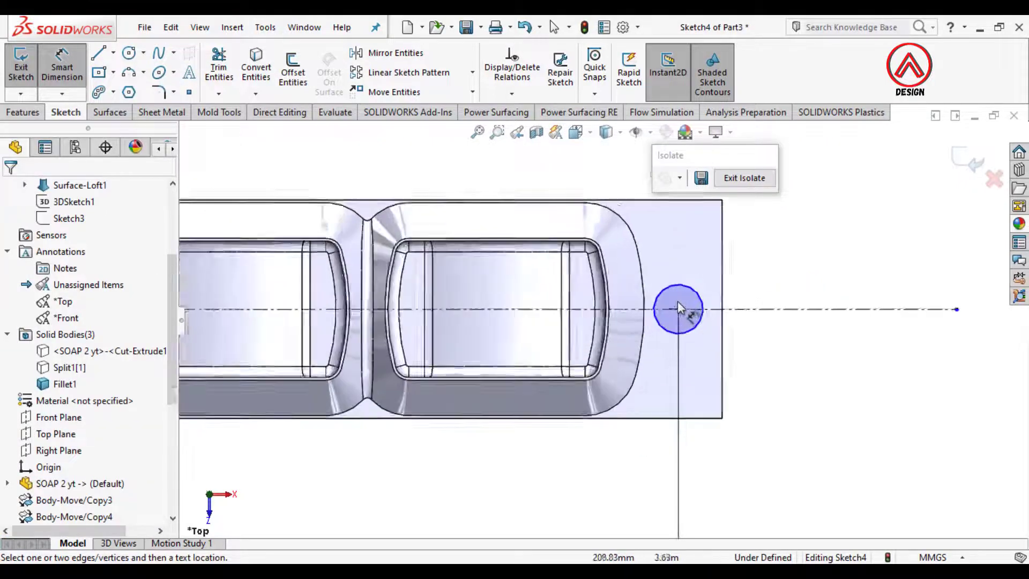
scroll(678, 315, "up", 5)
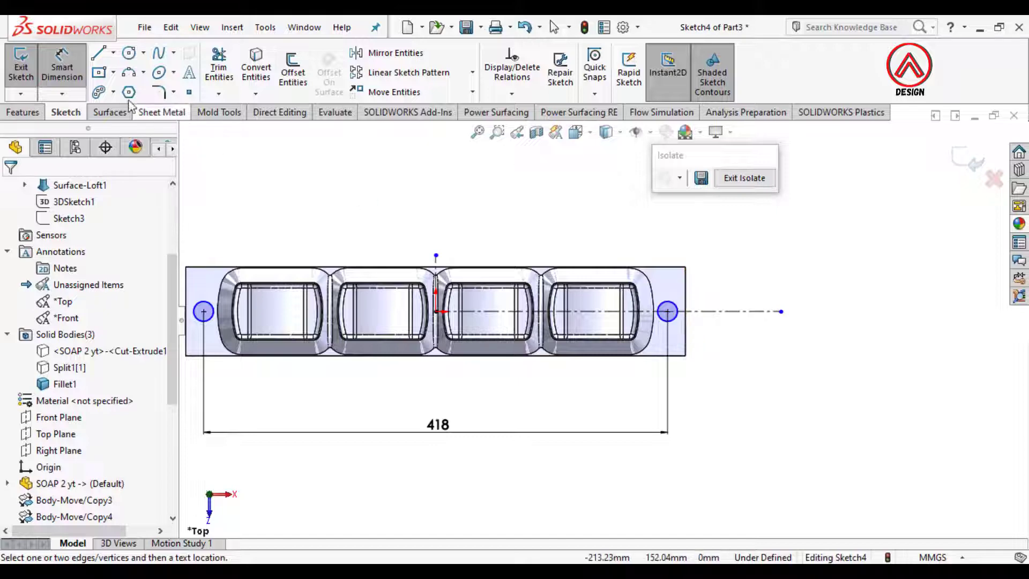
left_click(677, 311)
left_click(745, 280)
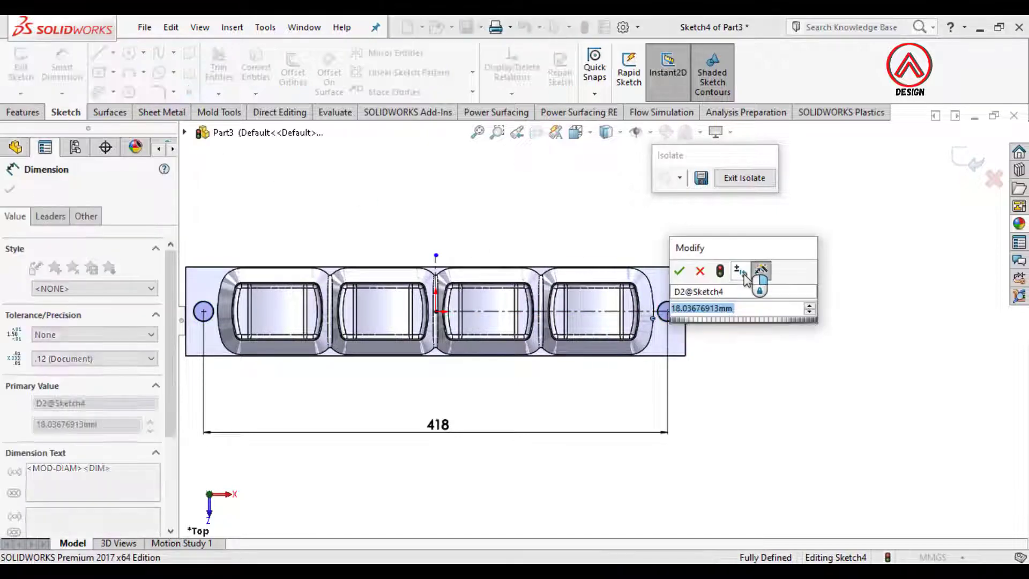
type("16")
key("Return")
left_click(716, 397)
scroll(609, 323, "up", 3)
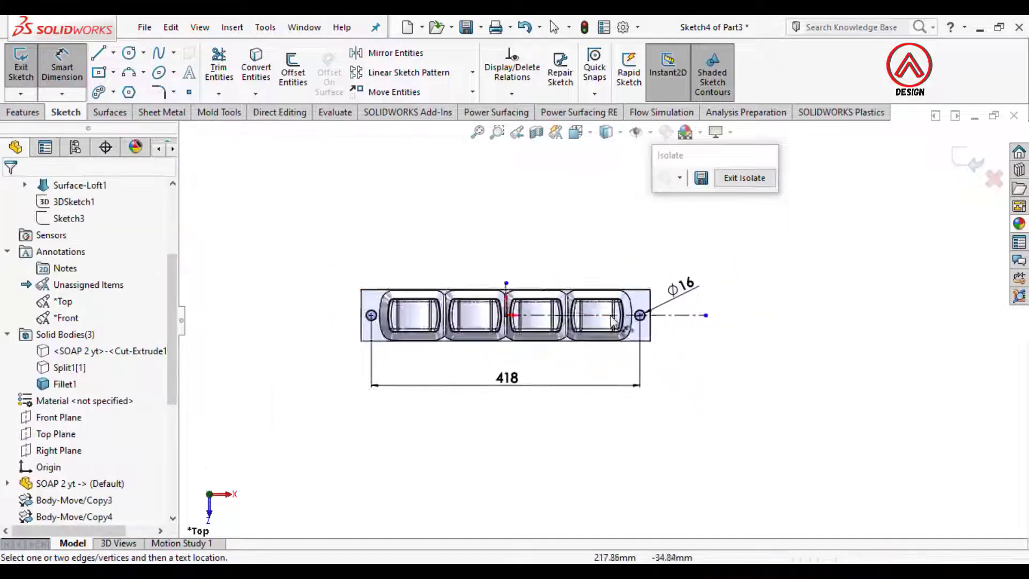
Cut the two circles Through All - Both, with auto-select off and the scope limited to the Fillet1 and Split1[1] bodies.
scroll(657, 354, "down", 5)
scroll(600, 311, "up", 3)
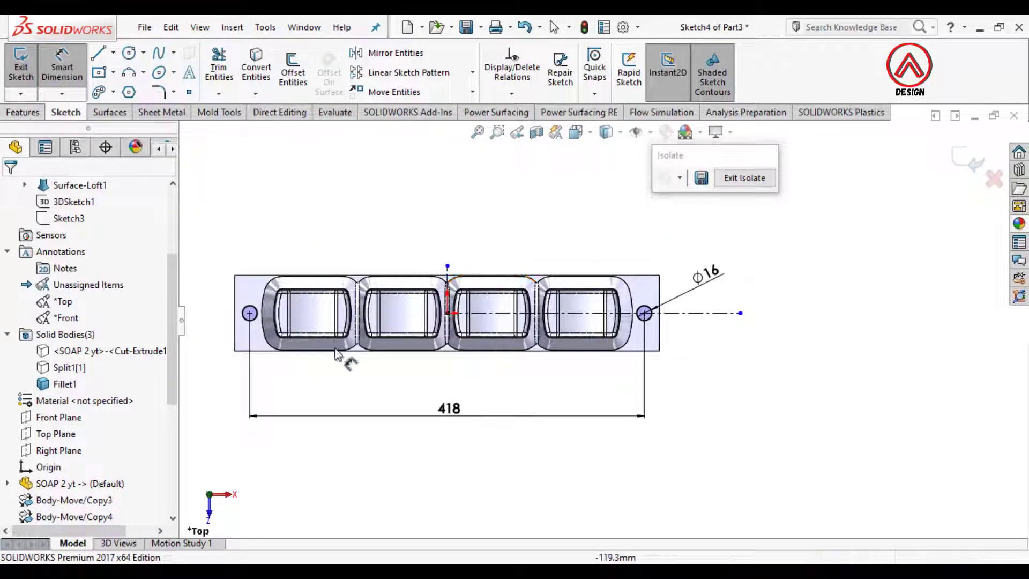
middle_click_drag(336, 354, 290, 279)
left_click(22, 112)
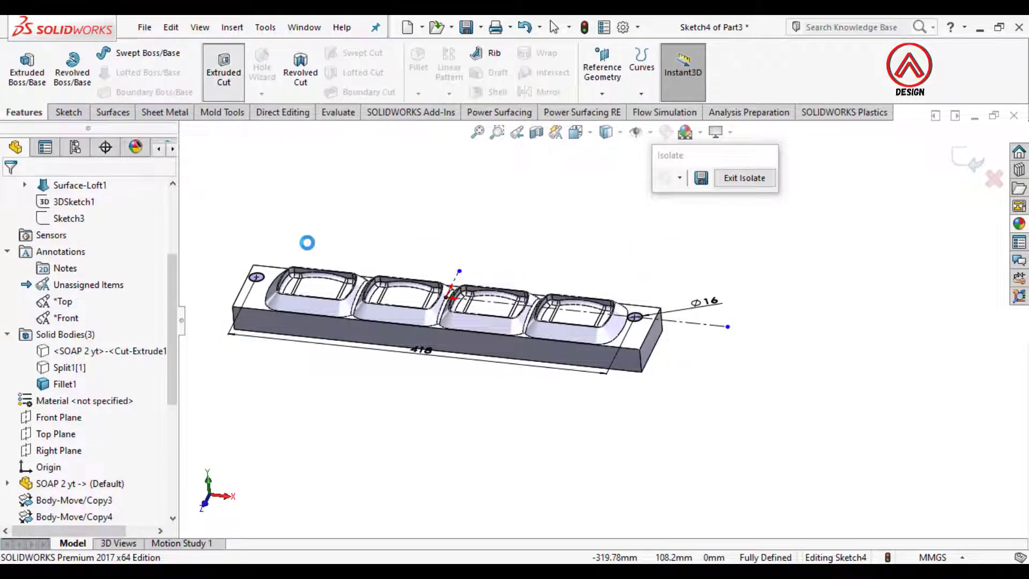
left_click(91, 280)
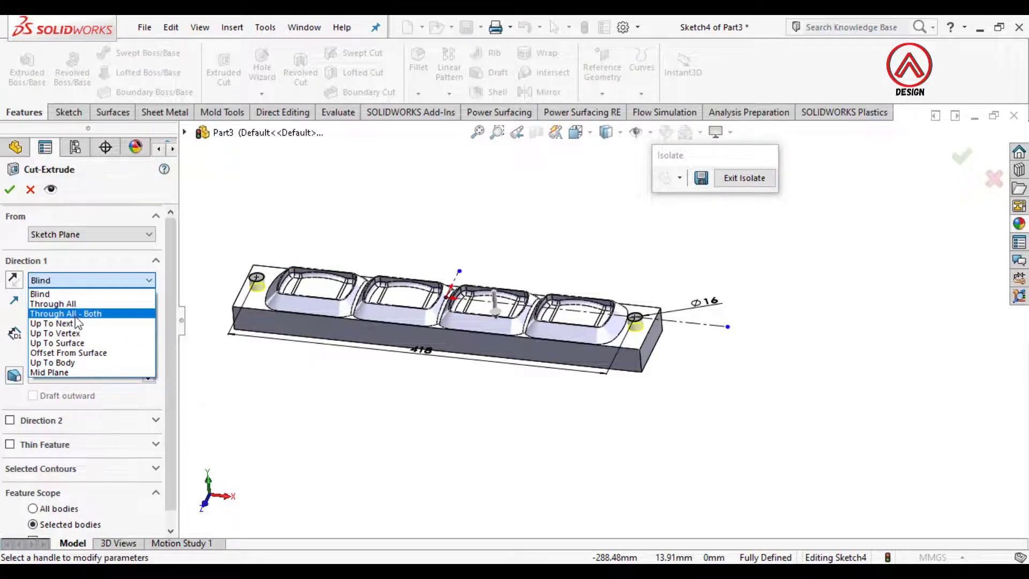
left_click(75, 314)
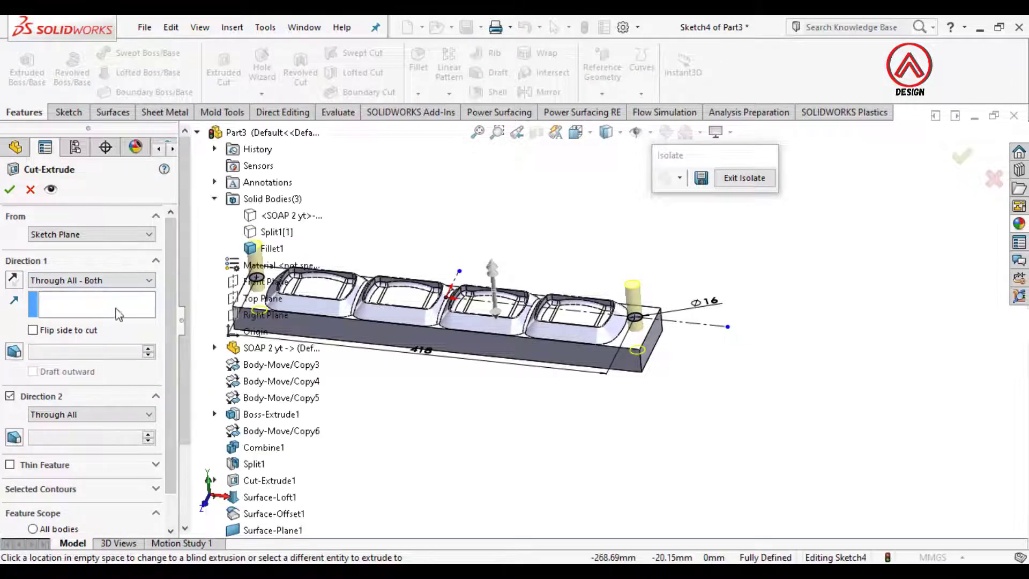
scroll(63, 518, "down", 2)
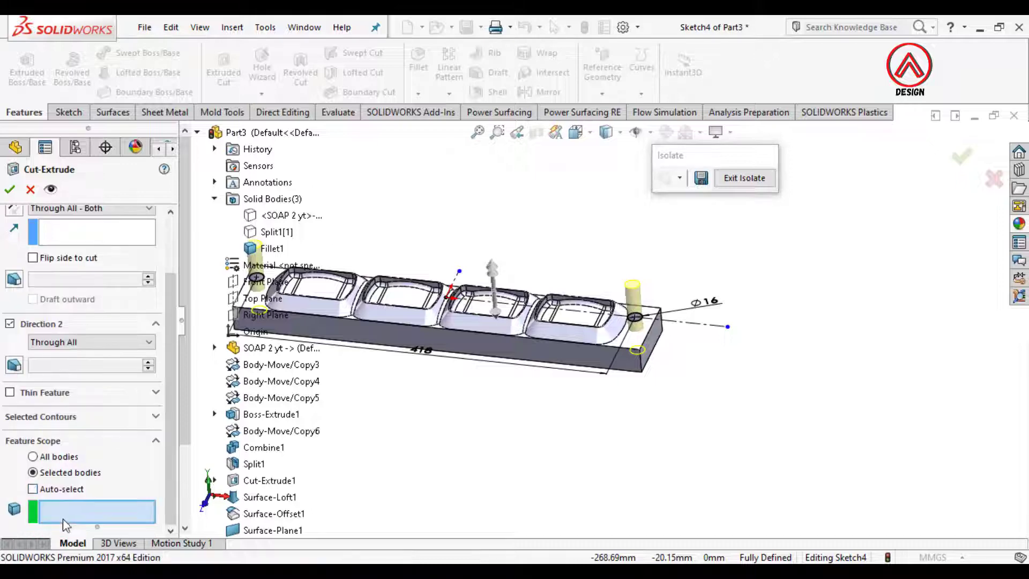
left_click(453, 321)
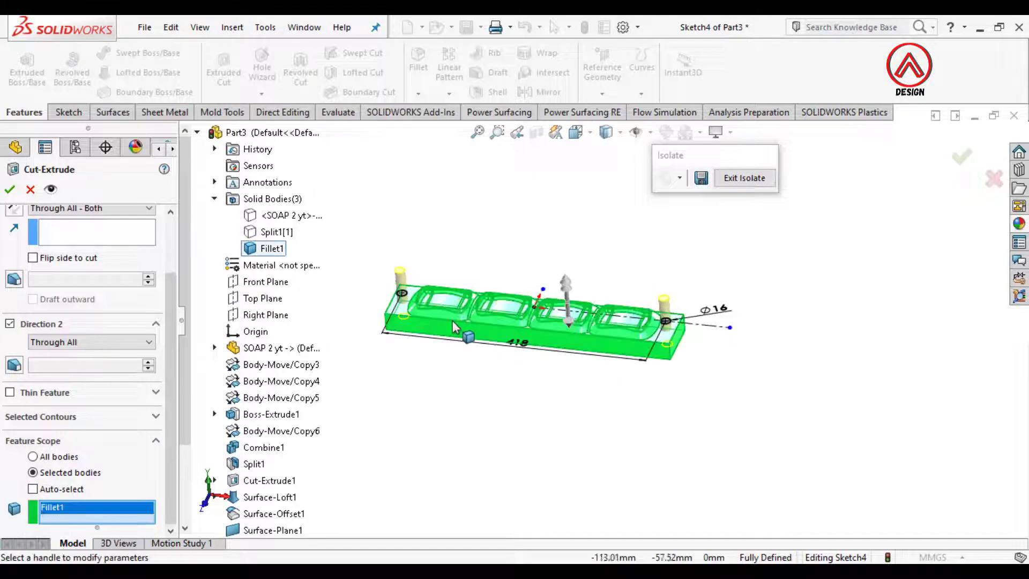
left_click(273, 233)
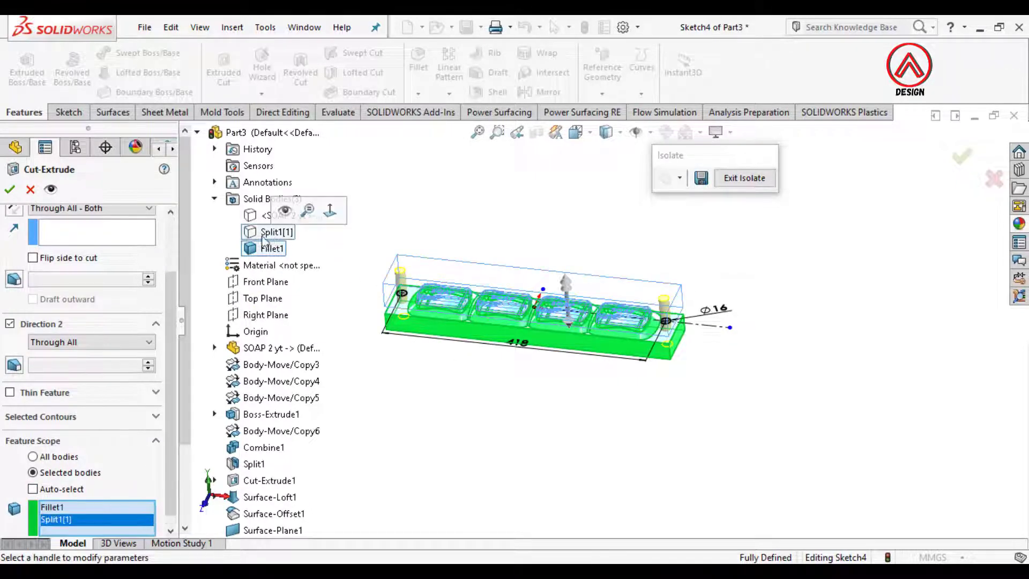
left_click(9, 189)
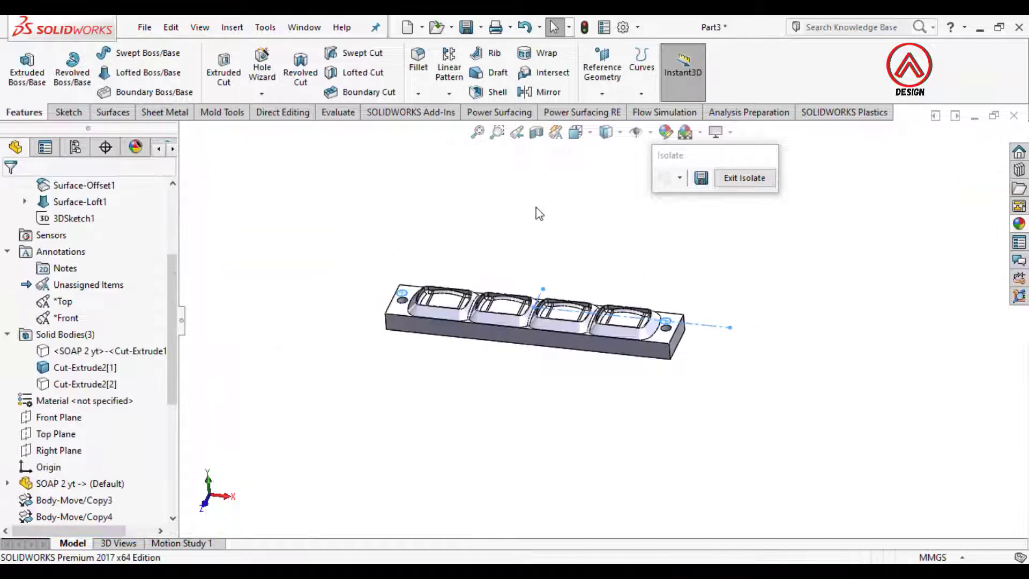
Start a Distance-Distance chamfer with asymmetric distances of 40 mm and 25 mm.
scroll(547, 307, "down", 5)
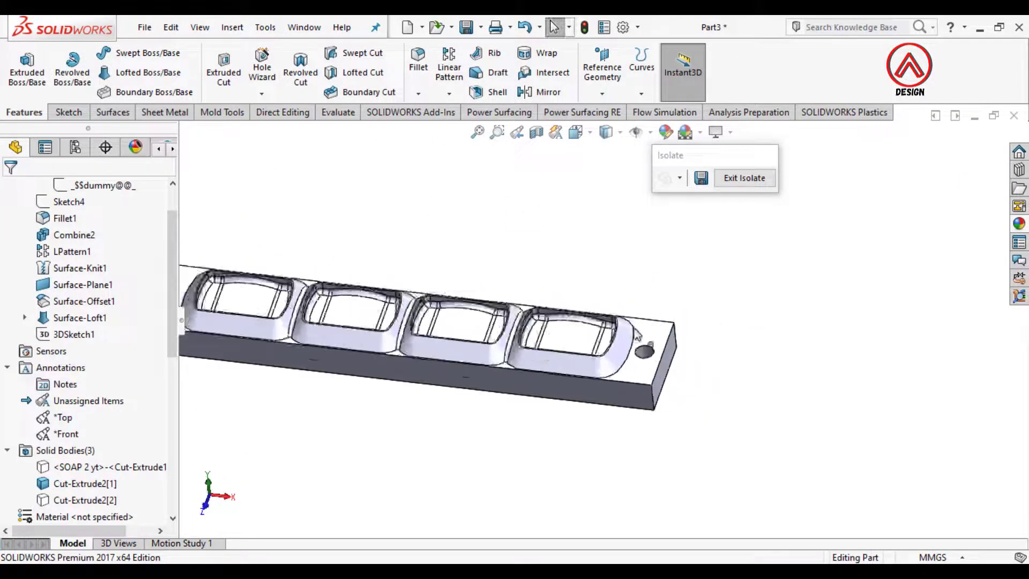
scroll(587, 343, "up", 1)
middle_click_drag(590, 343, 546, 322)
left_click(418, 94)
left_click(435, 127)
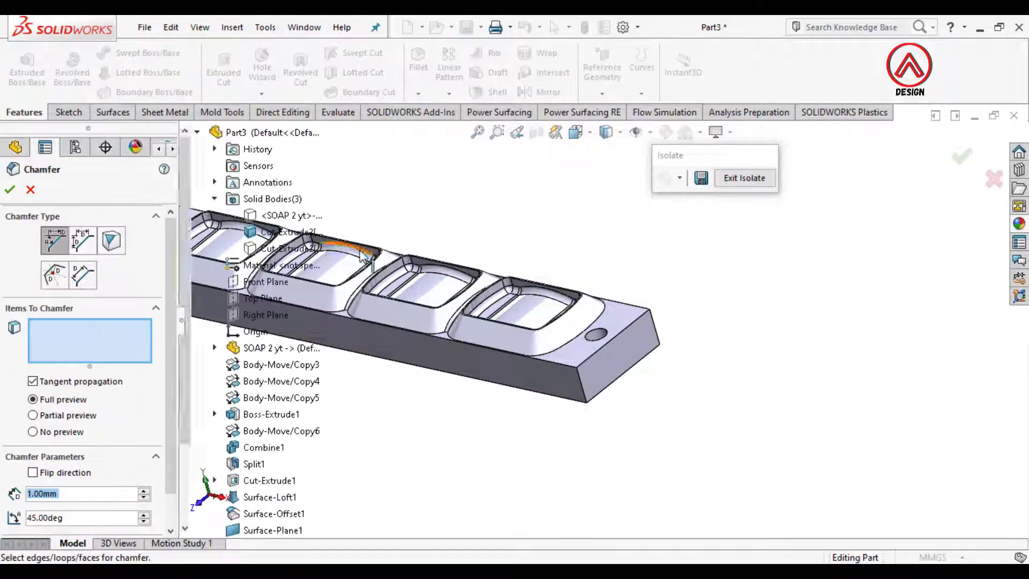
left_click(83, 248)
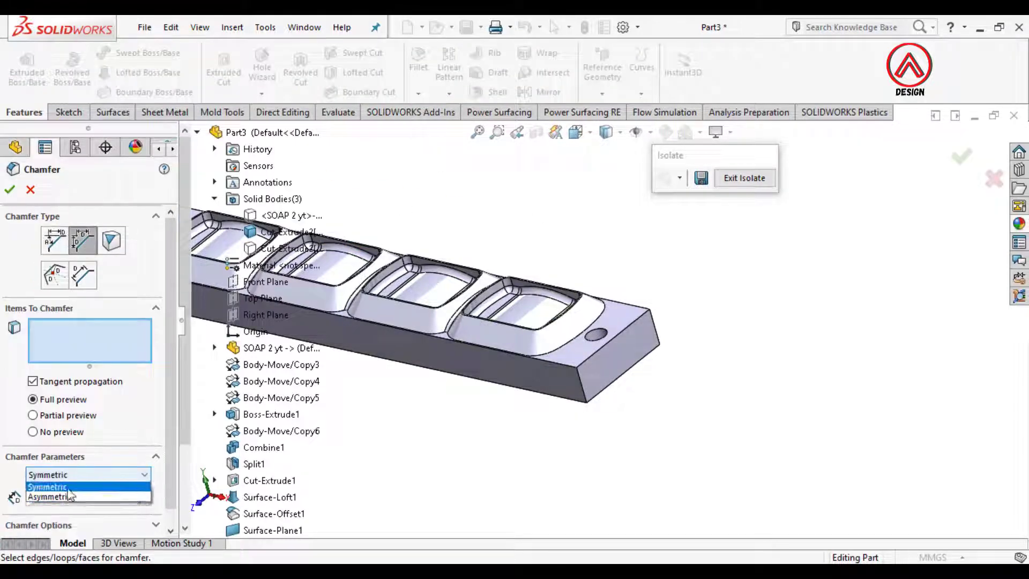
left_click(69, 496)
type("4")
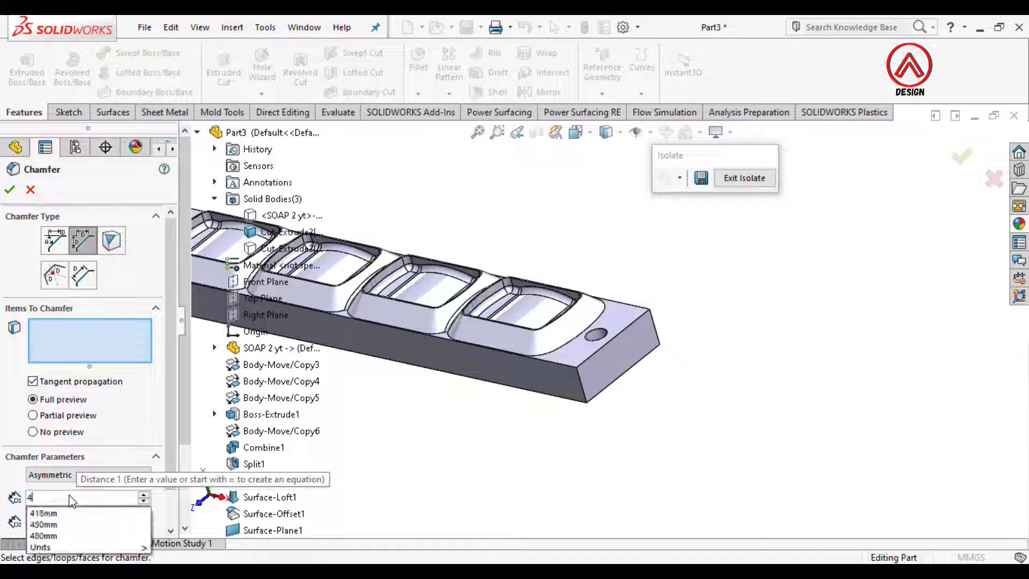
type("0.00mm")
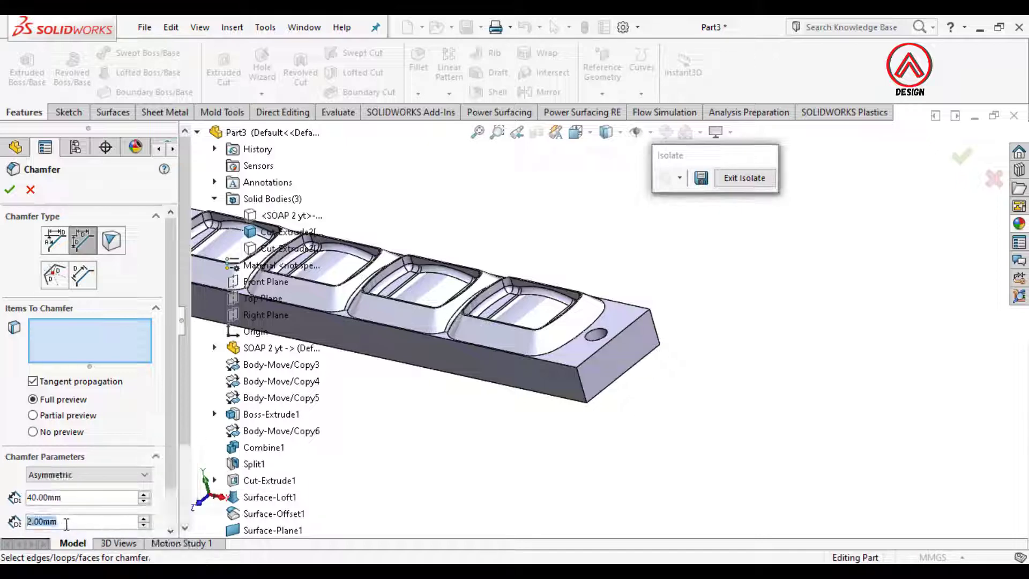
type("25")
Apply the chamfer to one vertical corner edge of the lower block and to the diagonally opposite corner edge.
left_click(584, 394)
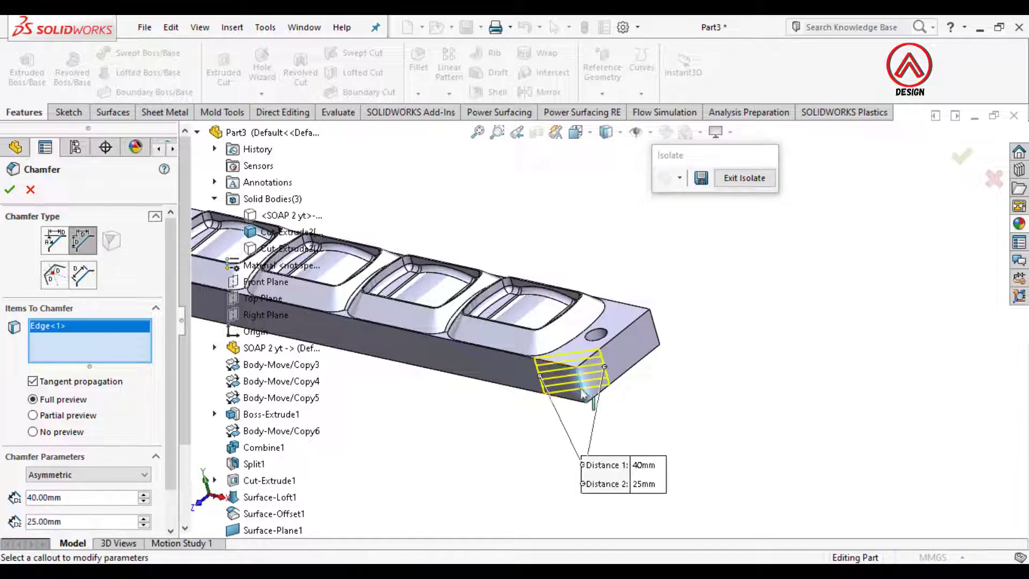
middle_click_drag(584, 394, 484, 283)
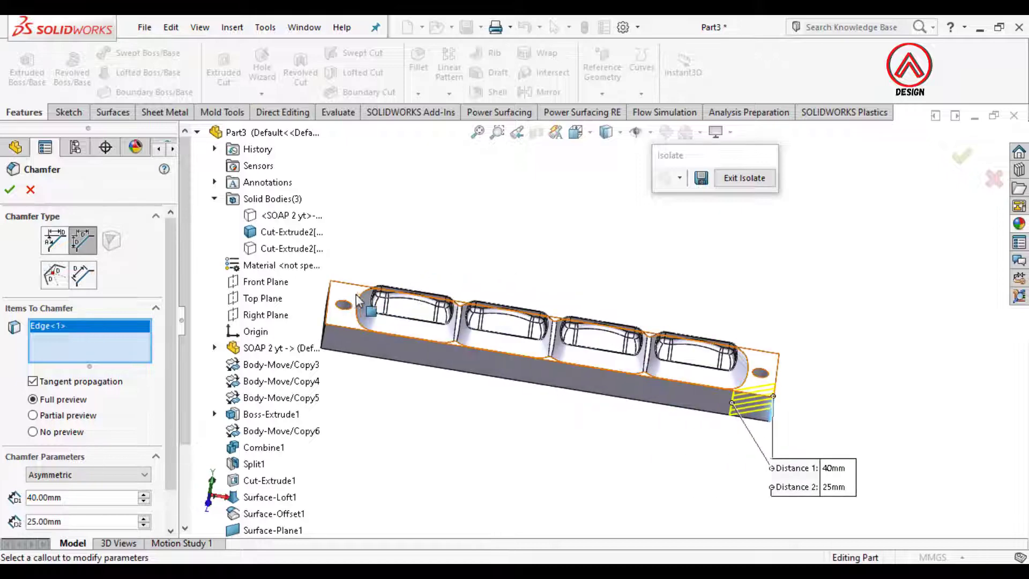
scroll(463, 312, "down", 3)
middle_click_drag(363, 294, 424, 332, "ctrl")
left_click(411, 300)
scroll(483, 343, "up", 4)
left_click(10, 189)
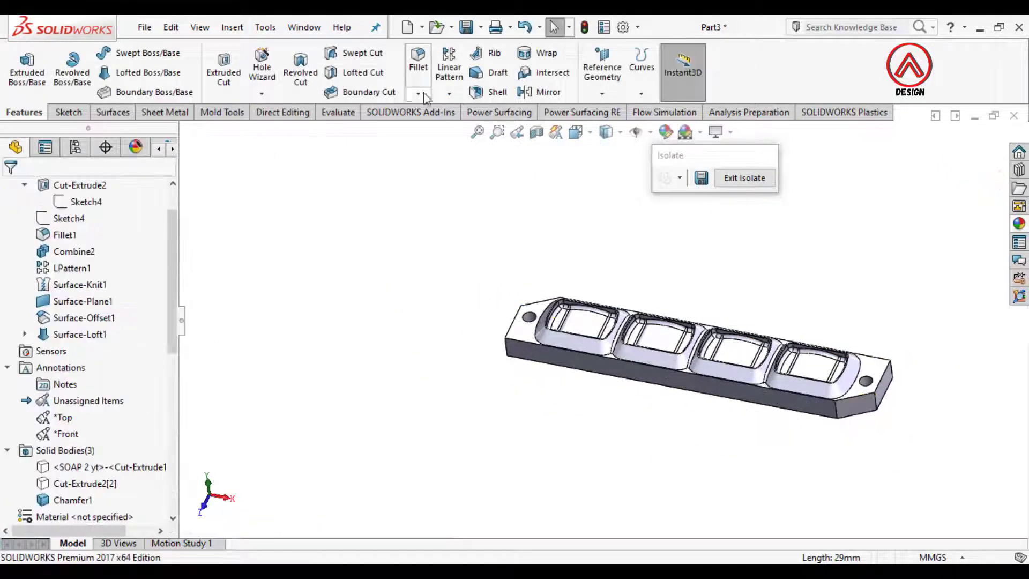
Start another chamfer and select the block's two remaining vertical corner edges.
left_click(418, 93)
left_click(440, 129)
left_click(506, 351)
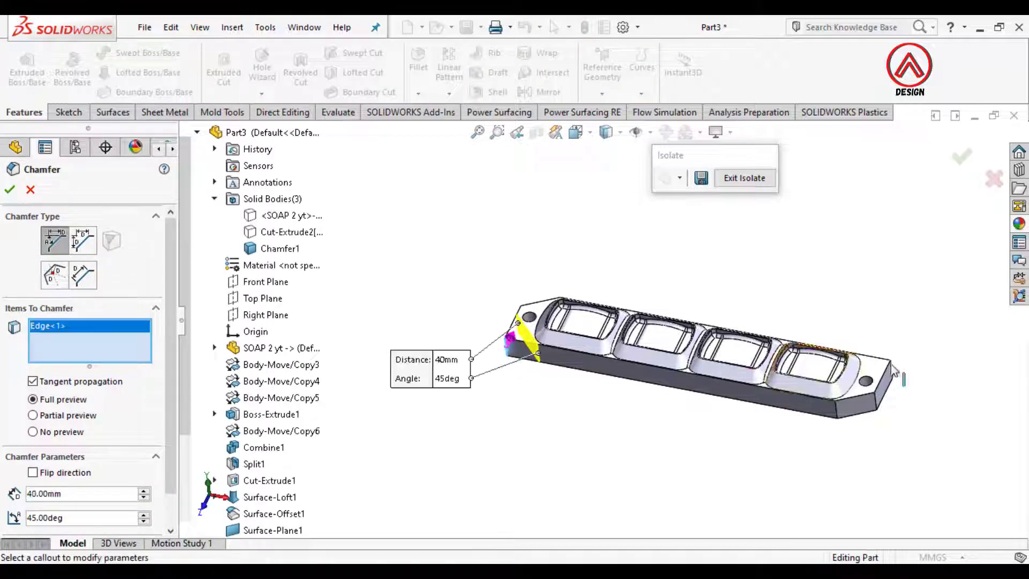
scroll(874, 378, "down", 3)
left_click(833, 359)
scroll(832, 365, "up", 3)
middle_click_drag(755, 397, 729, 444)
Try flipping the direction of the 40 mm, 45° chamfer on the two selected corner edges.
left_click(33, 473)
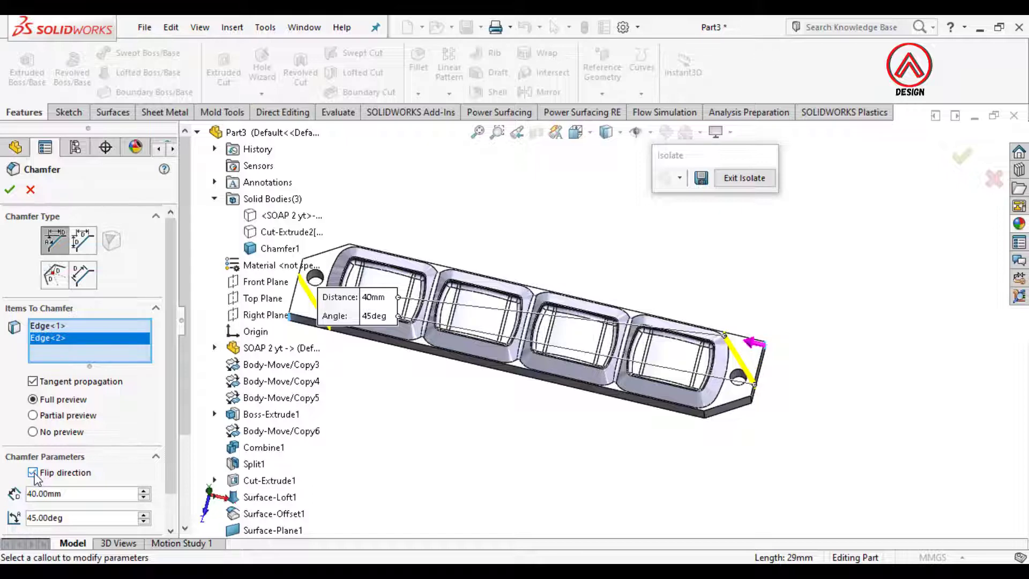
left_click(65, 328)
left_click(33, 473)
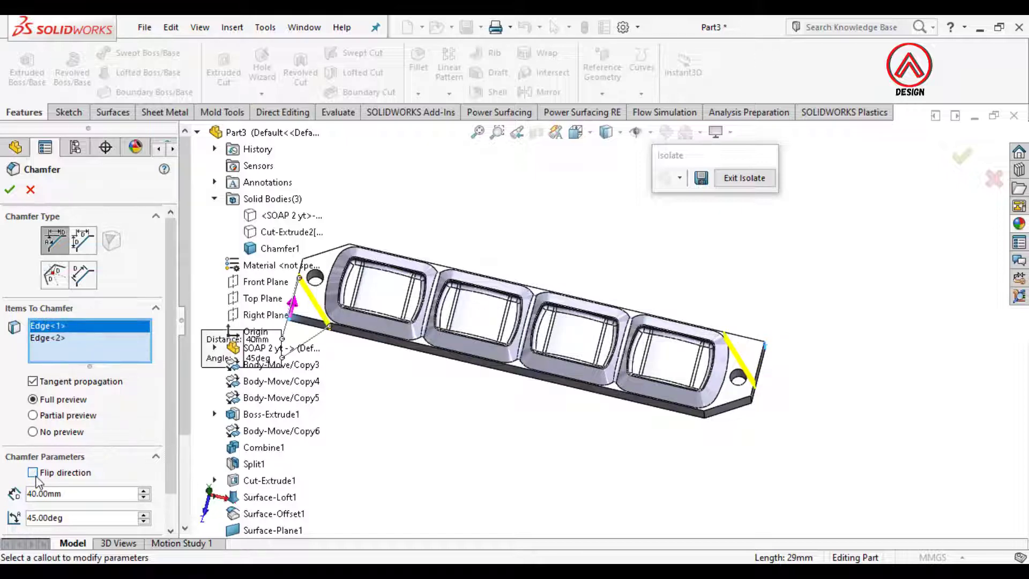
left_click(33, 473)
scroll(541, 420, "up", 2)
scroll(595, 324, "down", 1)
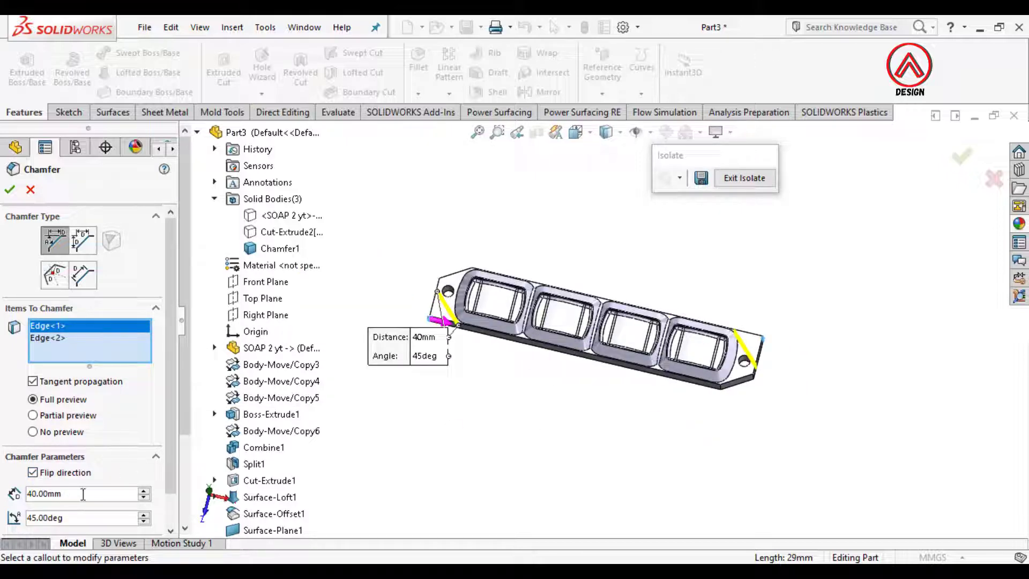
scroll(689, 358, "down", 1)
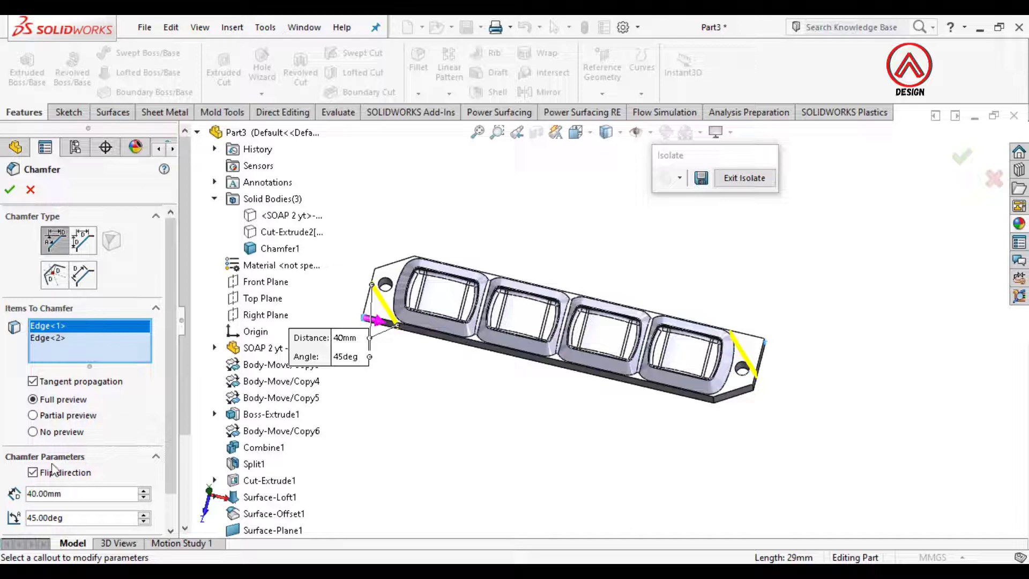
left_click(70, 477)
double_click(95, 490)
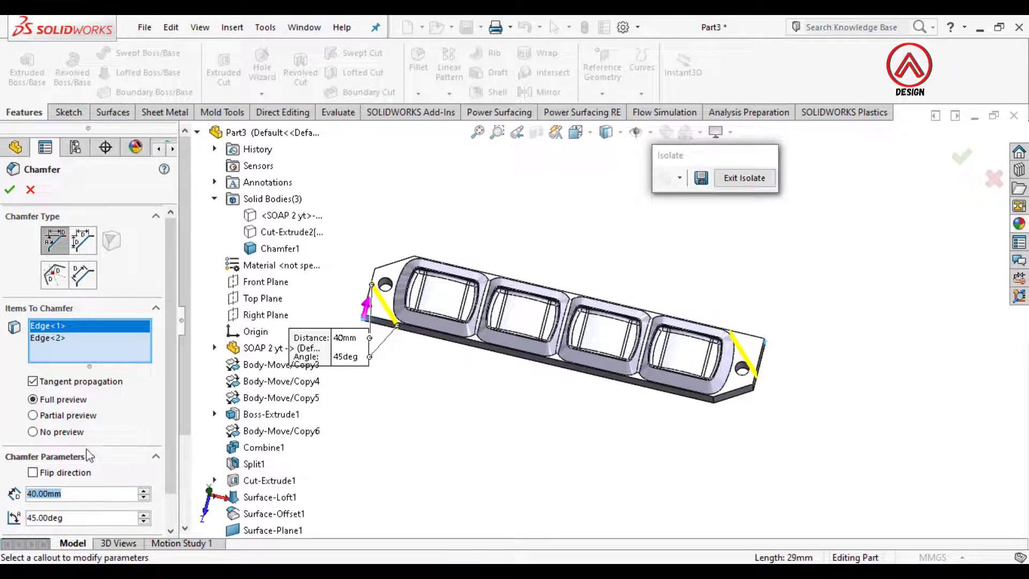
Switch the chamfer on the two corner edges to asymmetric Distance-Distance with 25 mm and 40 mm, and apply it.
scroll(776, 356, "down", 3)
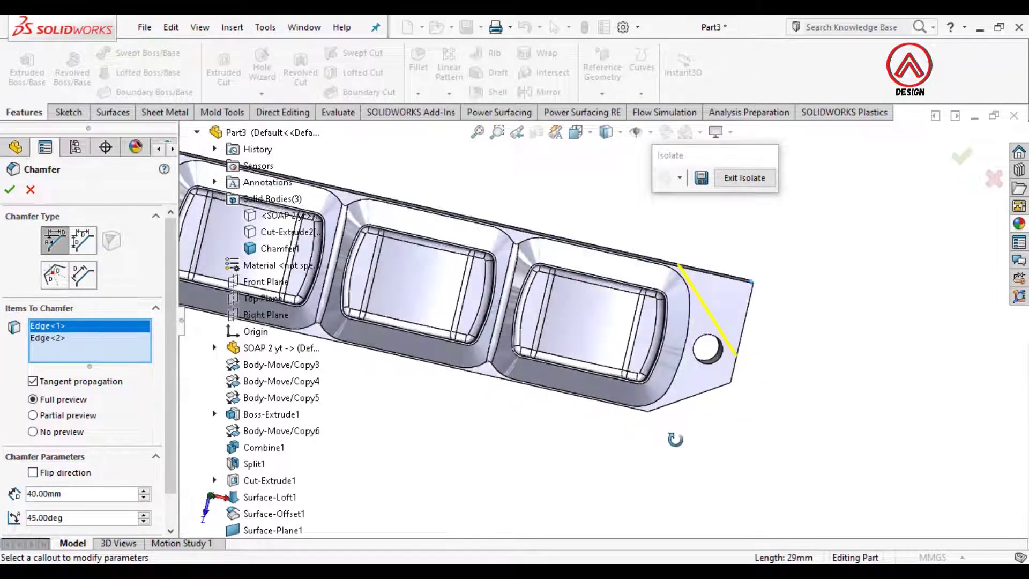
left_click(83, 241)
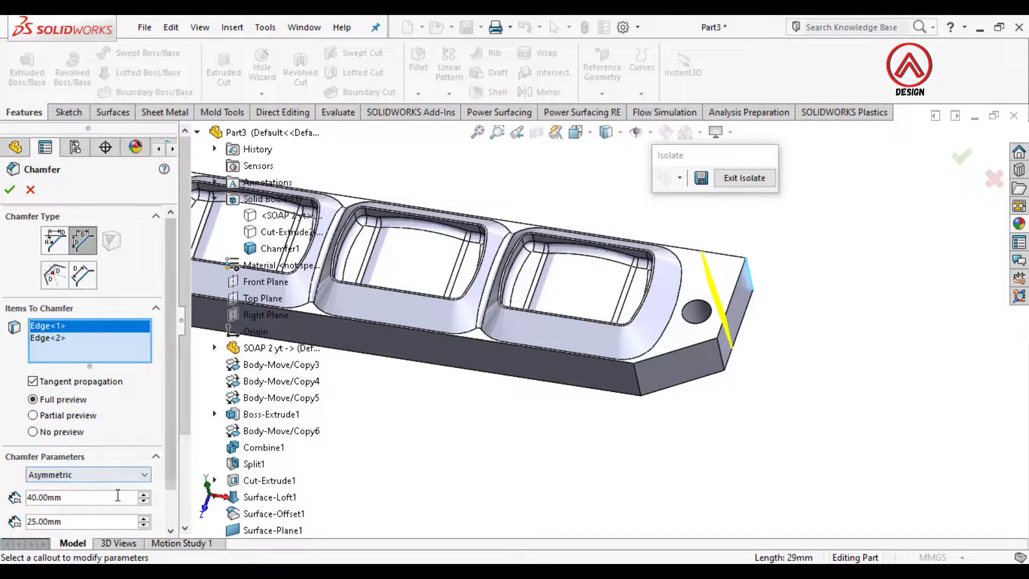
double_click(99, 498)
type("20")
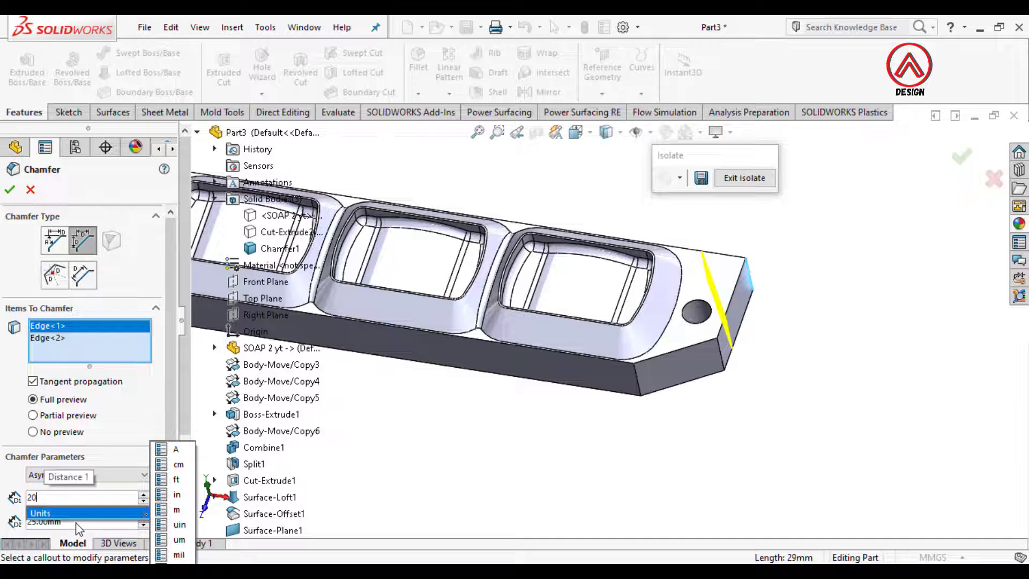
key("BackSpace")
type("5.00mm")
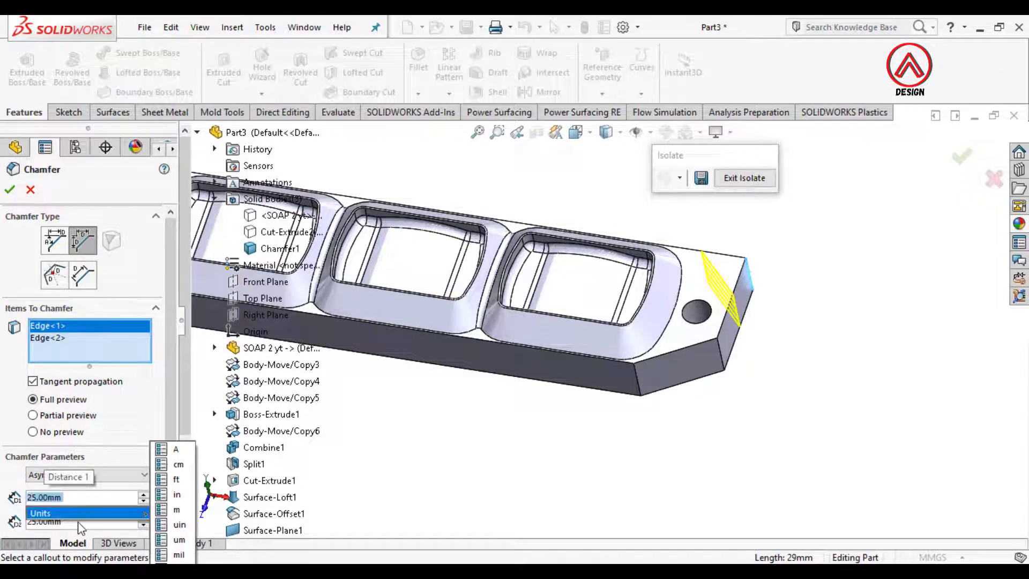
left_click(79, 521)
type("40")
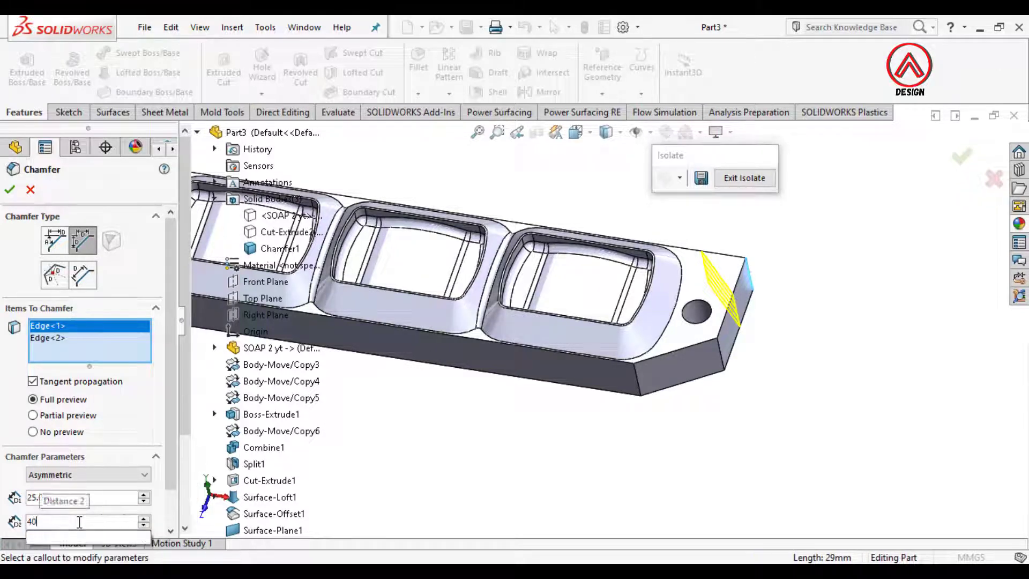
key("Return")
scroll(707, 300, "up", 2)
key("f")
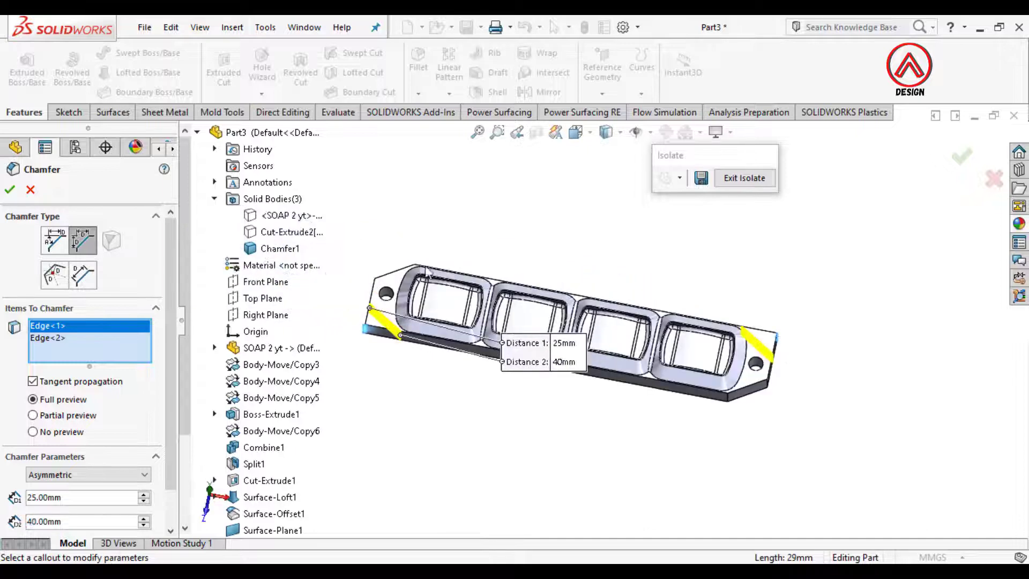
left_click(11, 192)
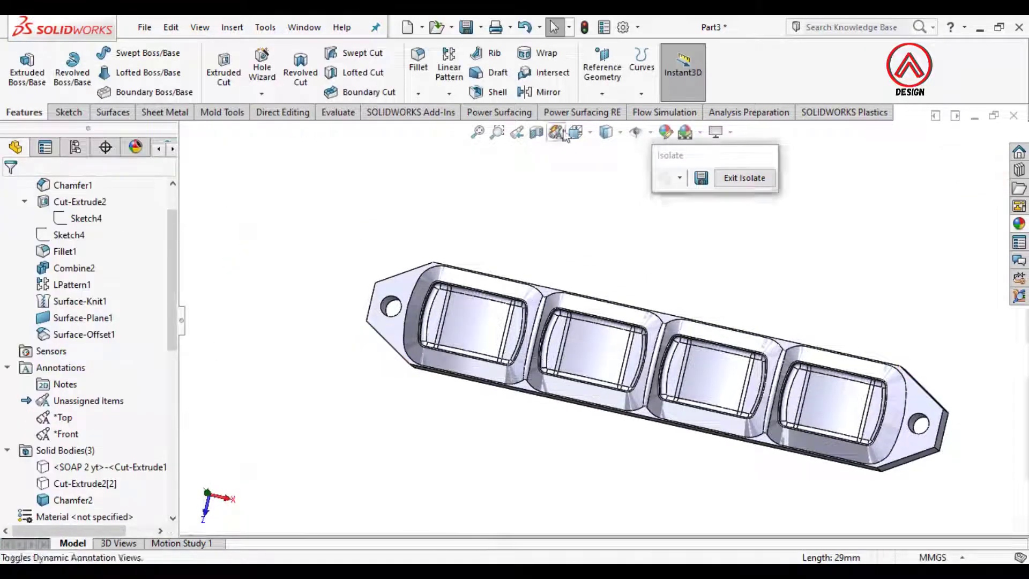
Show the hidden upper mold block body, Cut-Extrude2[2], above the chamfered lower block.
left_click(576, 137)
left_click(598, 176)
scroll(721, 328, "up", 1)
middle_click_drag(721, 328, 533, 275)
scroll(621, 272, "up", 2)
scroll(39, 374, "up", 1)
scroll(38, 375, "down", 3)
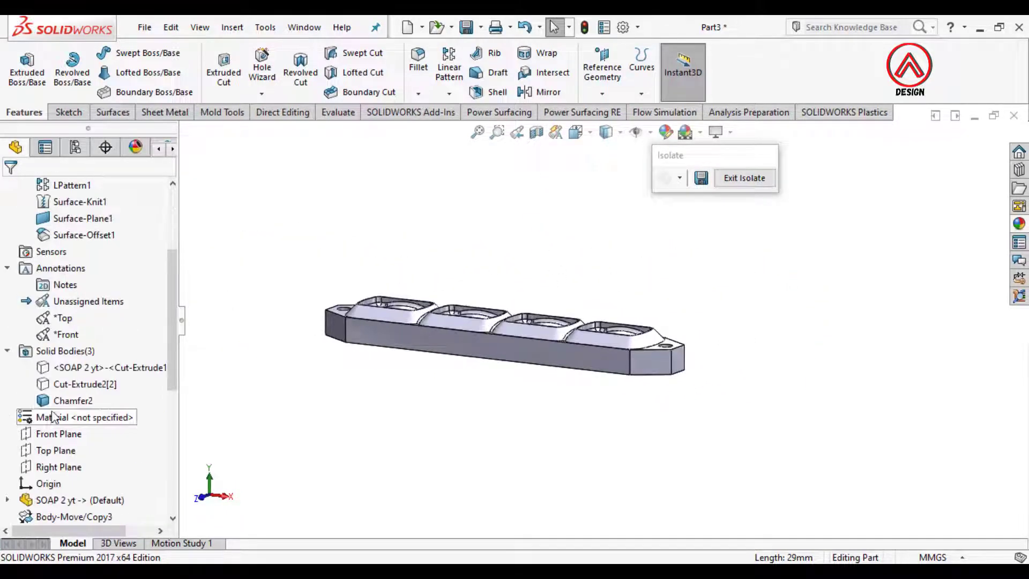
left_click(73, 383)
left_click(72, 362)
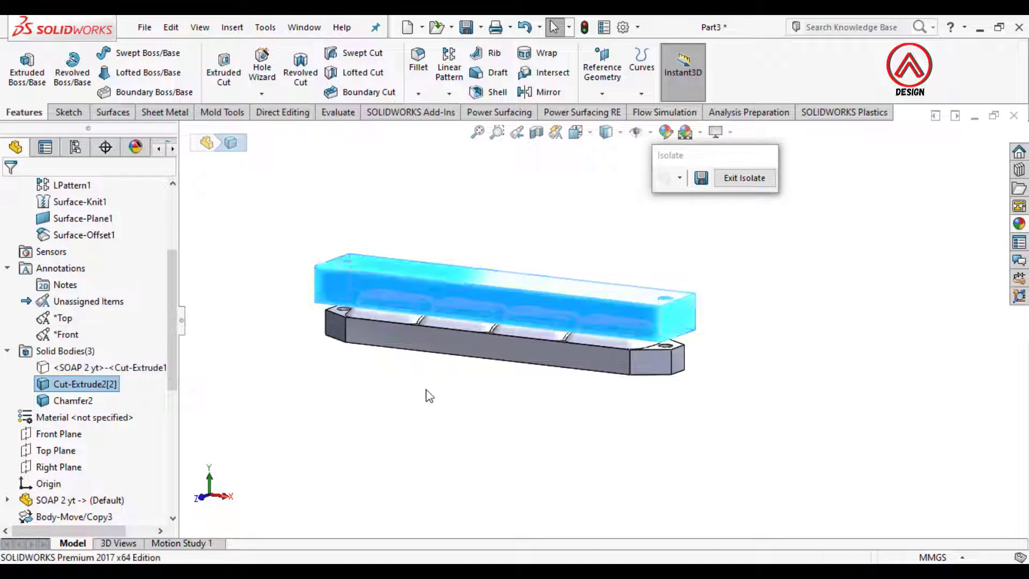
Exit the isolated display of the mold bodies.
middle_click_drag(425, 393, 460, 292)
scroll(459, 291, "down", 5)
scroll(457, 286, "up", 2)
scroll(822, 389, "down", 1)
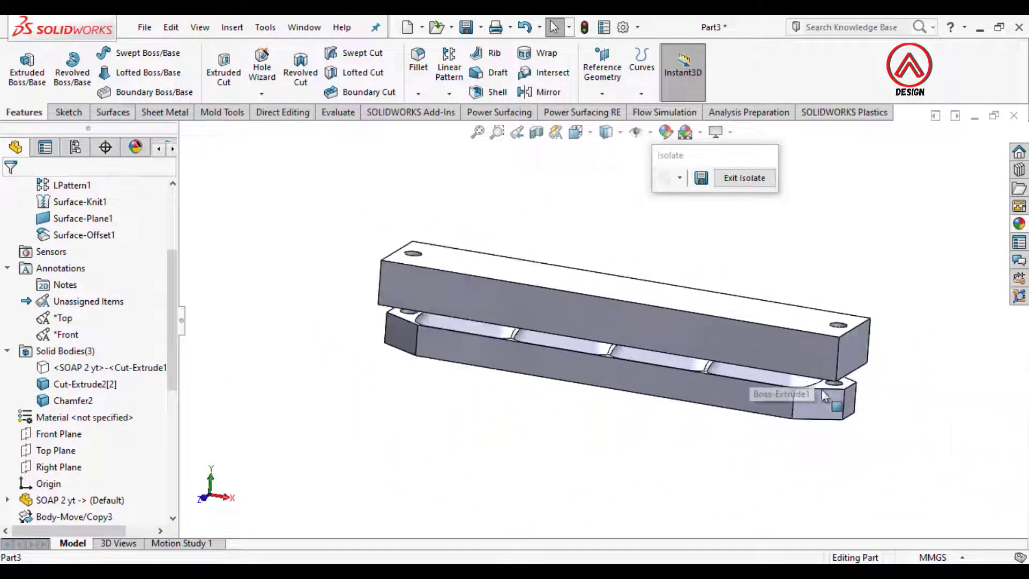
left_click(750, 179)
Sketch a center rectangle about 524 mm by 93 mm around the origin on the underside of the chamfered lower block.
scroll(812, 369, "up", 1)
scroll(810, 369, "down", 3)
middle_click_drag(772, 369, 747, 302)
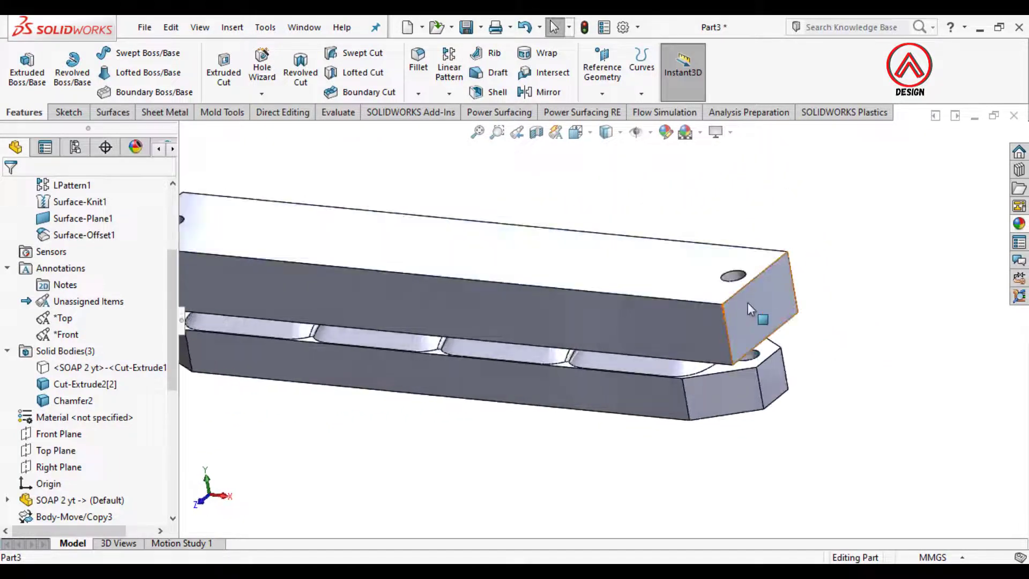
middle_click_drag(667, 400, 615, 220)
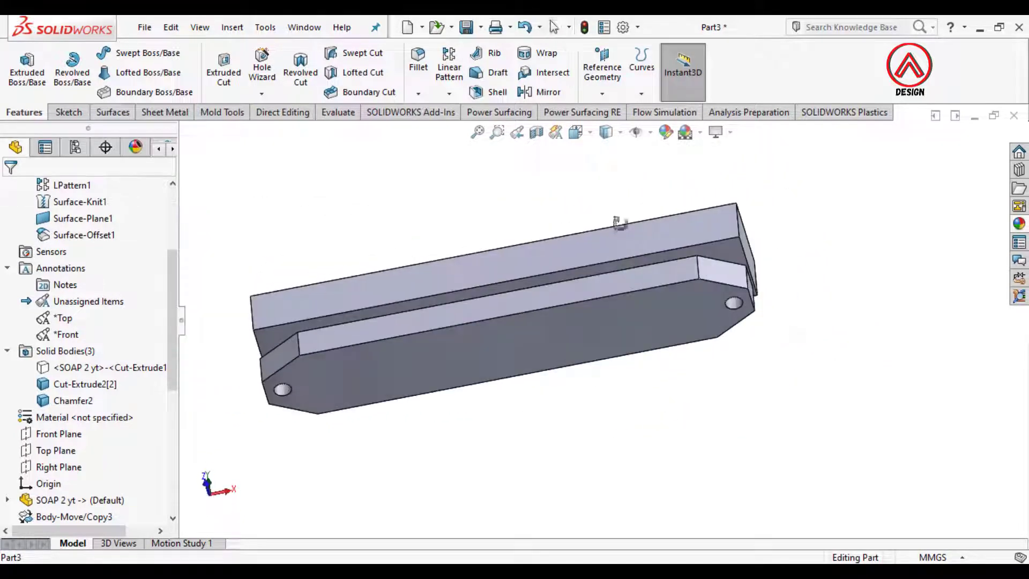
left_click(622, 327)
left_click(748, 277)
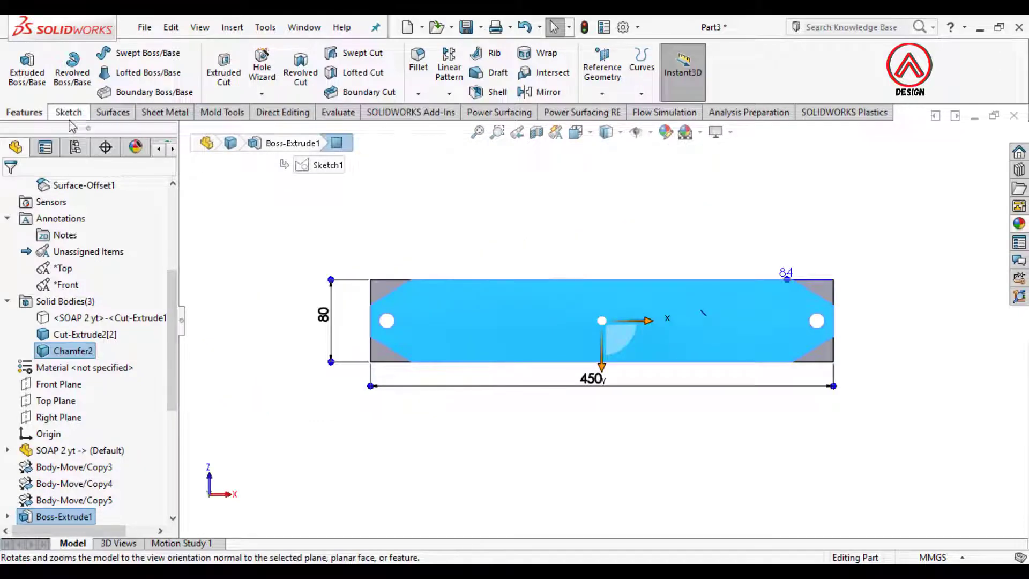
left_click(68, 112)
left_click(21, 67)
left_click(99, 71)
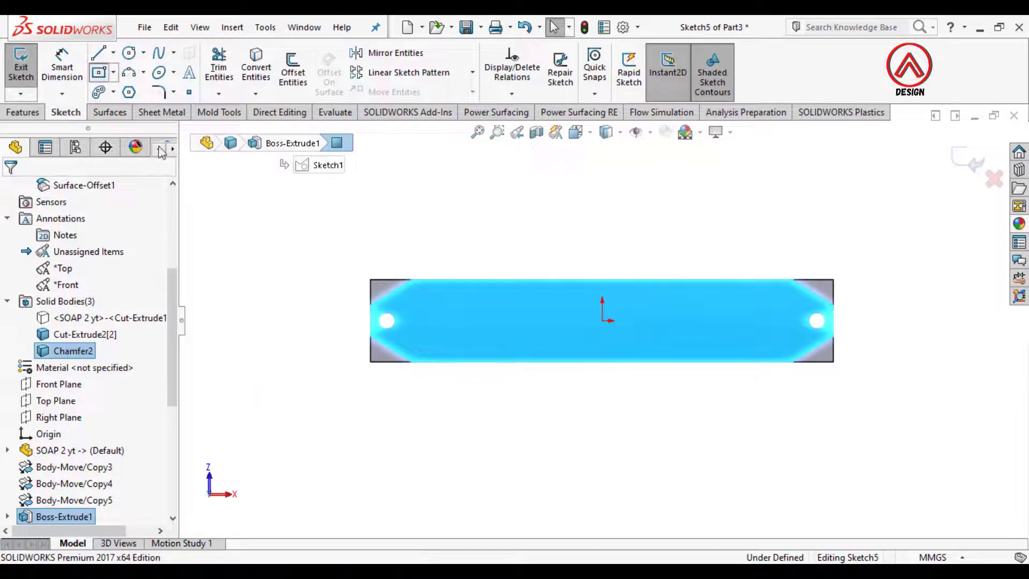
left_click(602, 321)
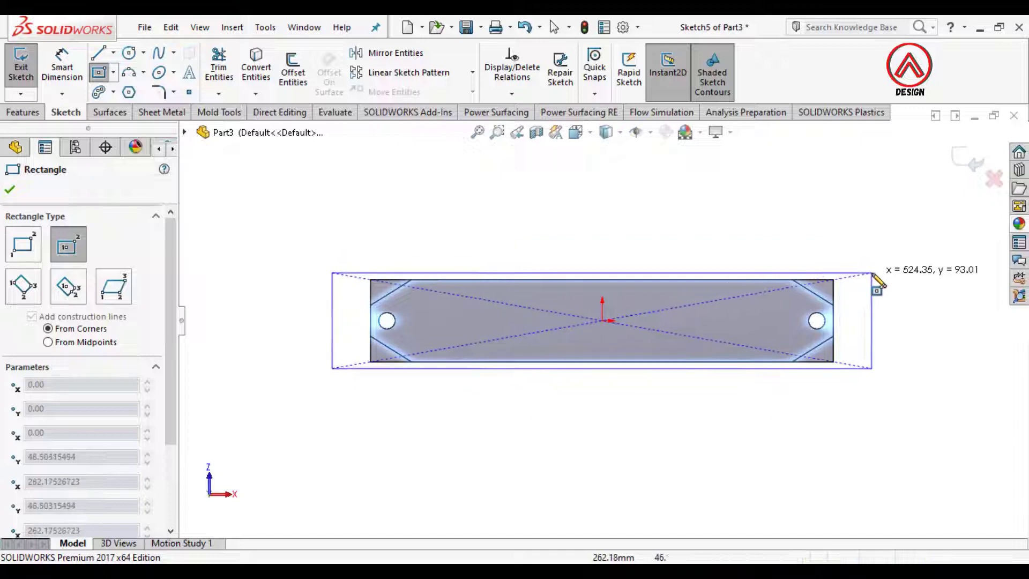
left_click(872, 272)
Dimension the rectangle to 480 mm long and 110 mm wide.
left_click(66, 68)
scroll(780, 305, "up", 2)
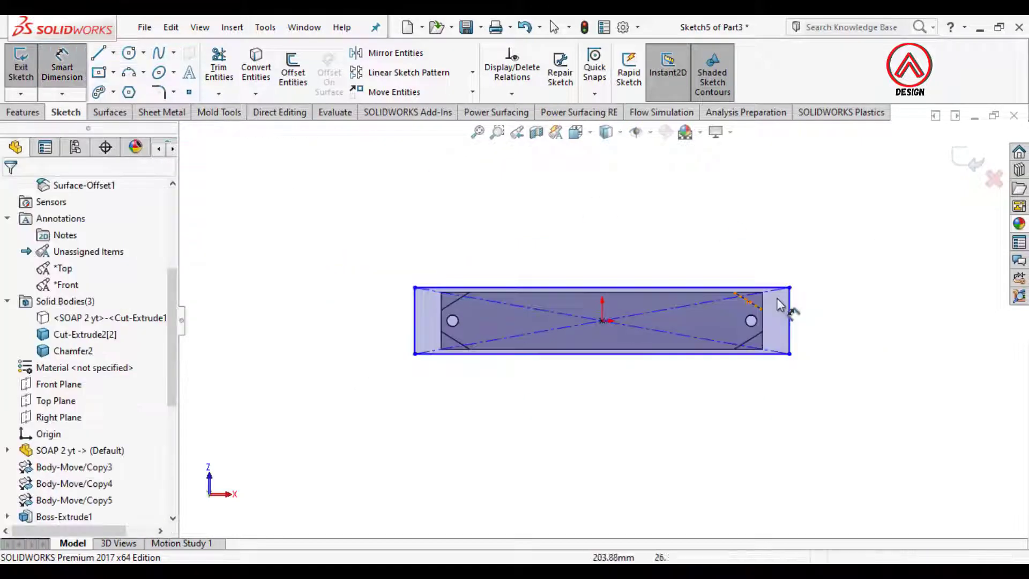
left_click(743, 298)
left_click(643, 247)
type("480")
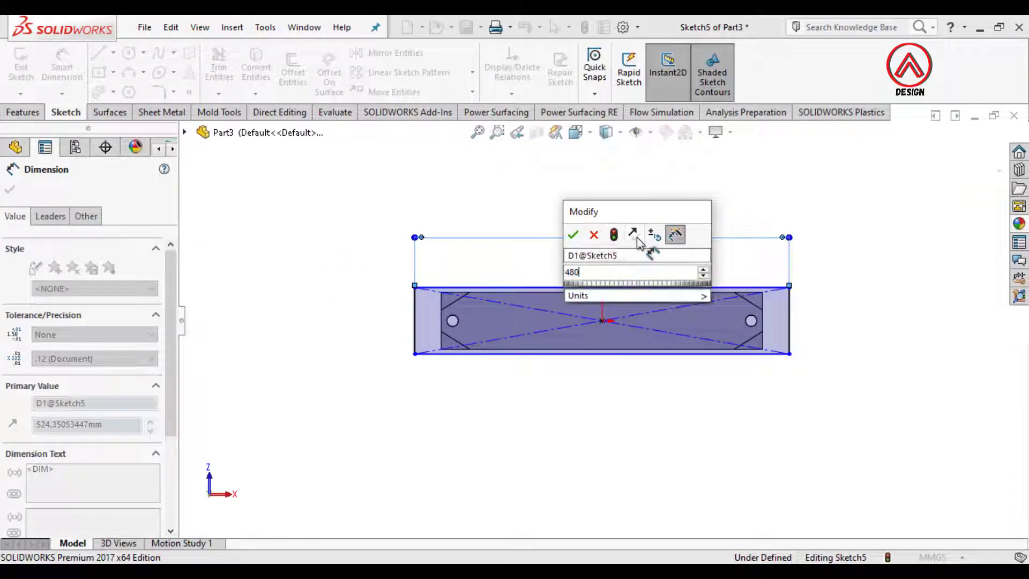
key("Return")
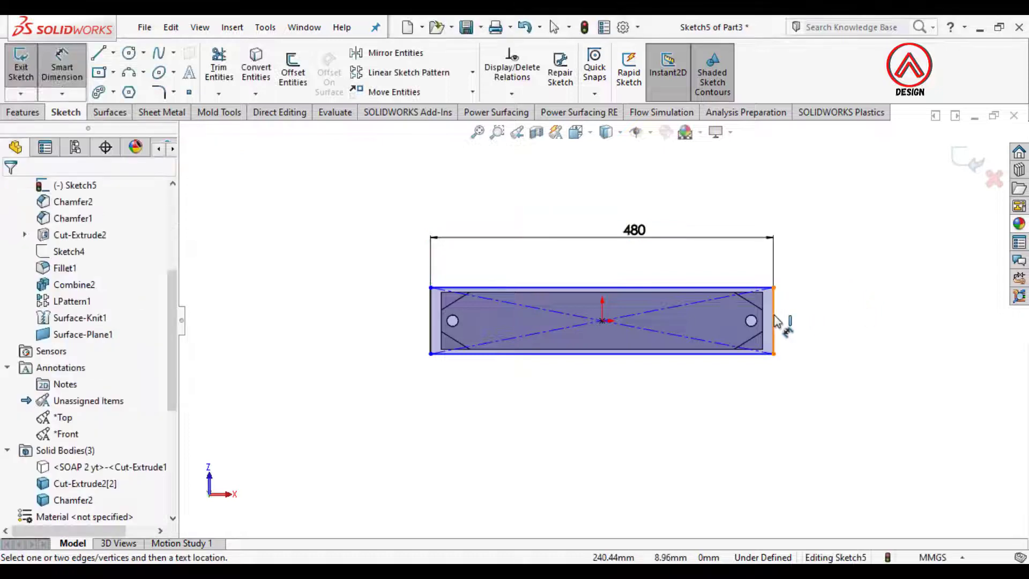
left_click(774, 321)
left_click(825, 330)
type("110")
key("Return")
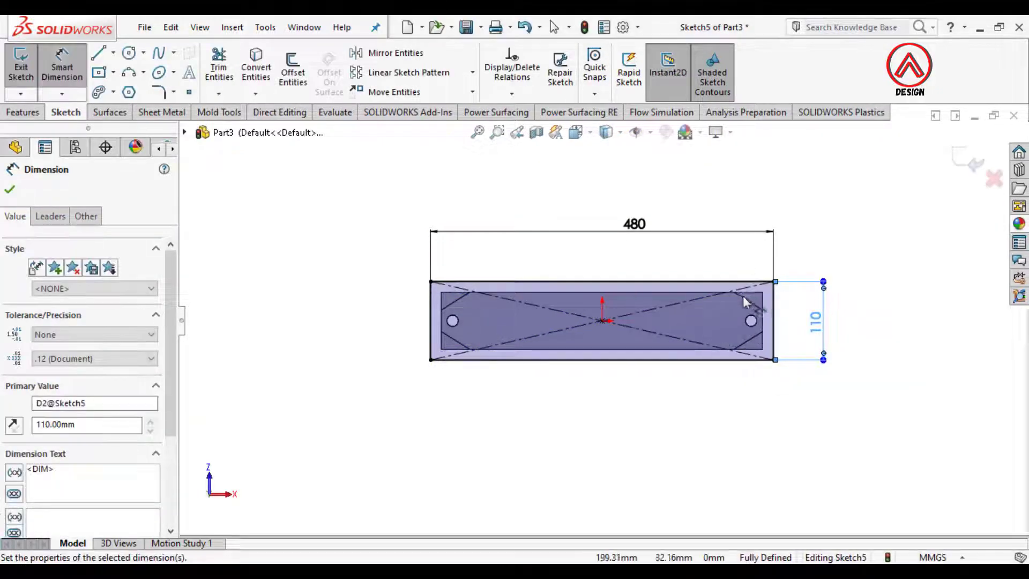
Extrude the rectangle 30 mm away from the lower block as a separate body, with Merge result turned off.
middle_click_drag(744, 303, 581, 394)
left_click(23, 112)
left_click(27, 67)
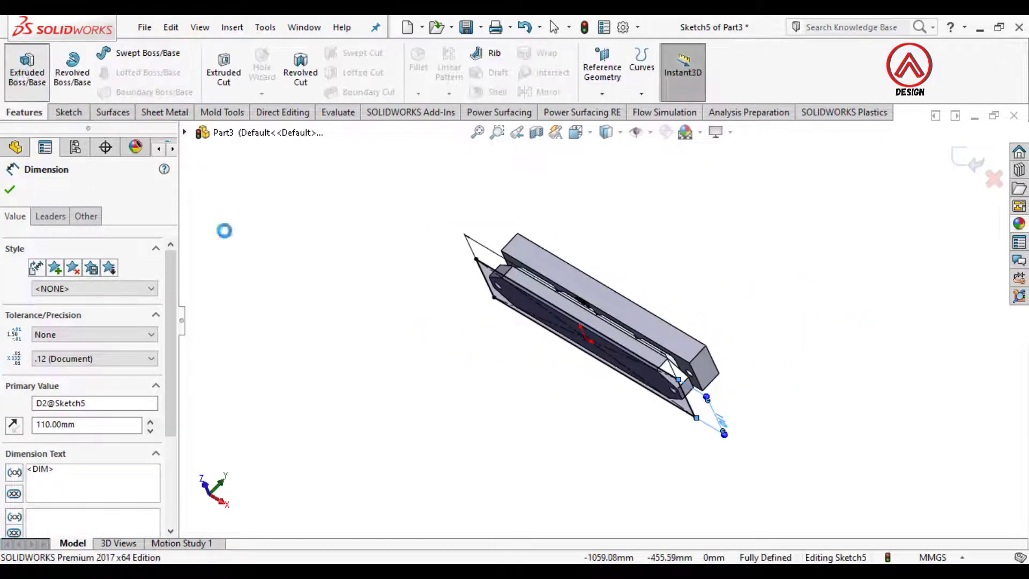
type("30")
key("Return")
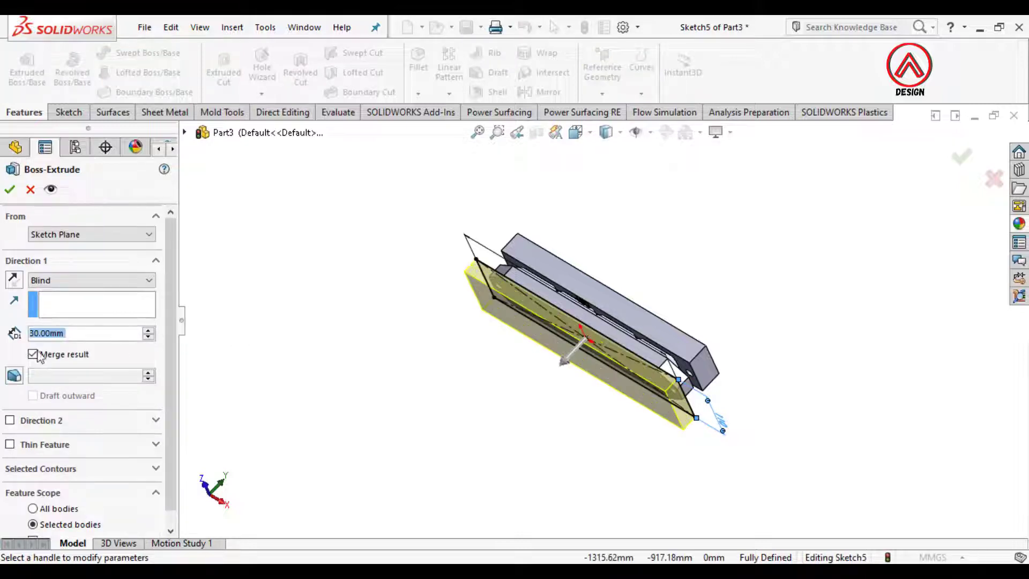
left_click(10, 190)
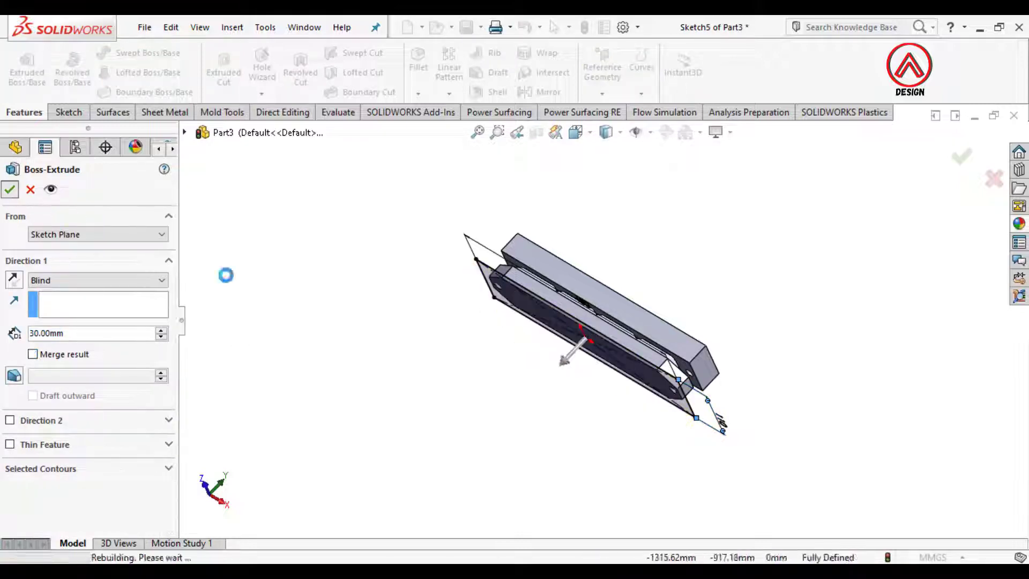
Open a new sketch on the top face of the upper block, seen in the Top view.
middle_click_drag(595, 281, 610, 475)
scroll(604, 303, "down", 4)
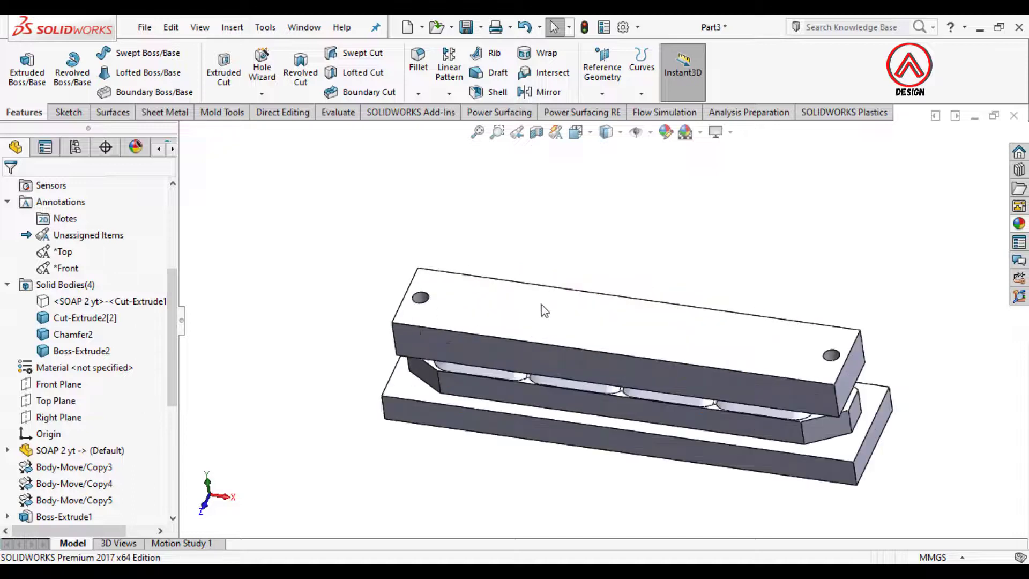
left_click(421, 314)
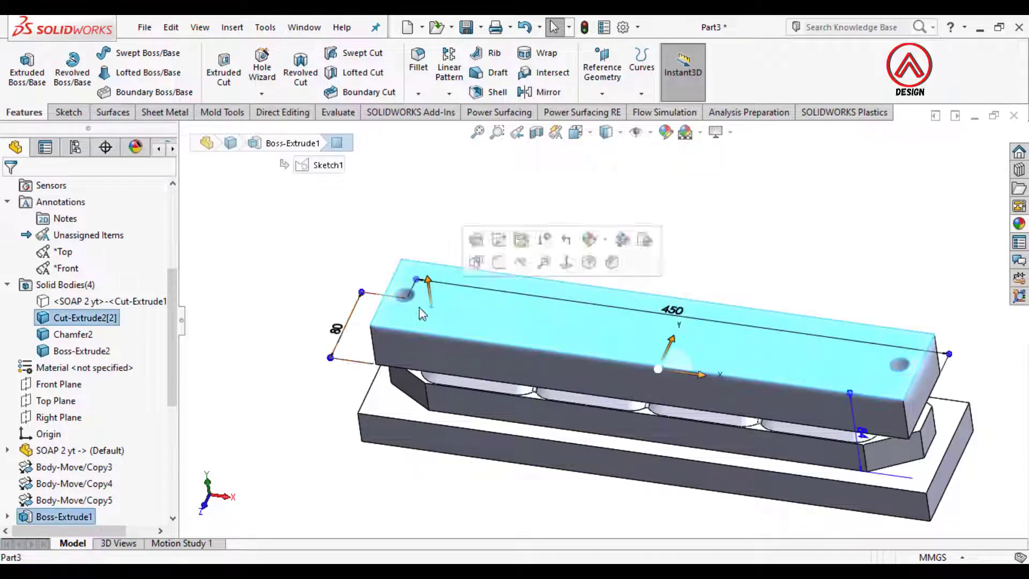
left_click(68, 111)
left_click(517, 205)
left_click(576, 132)
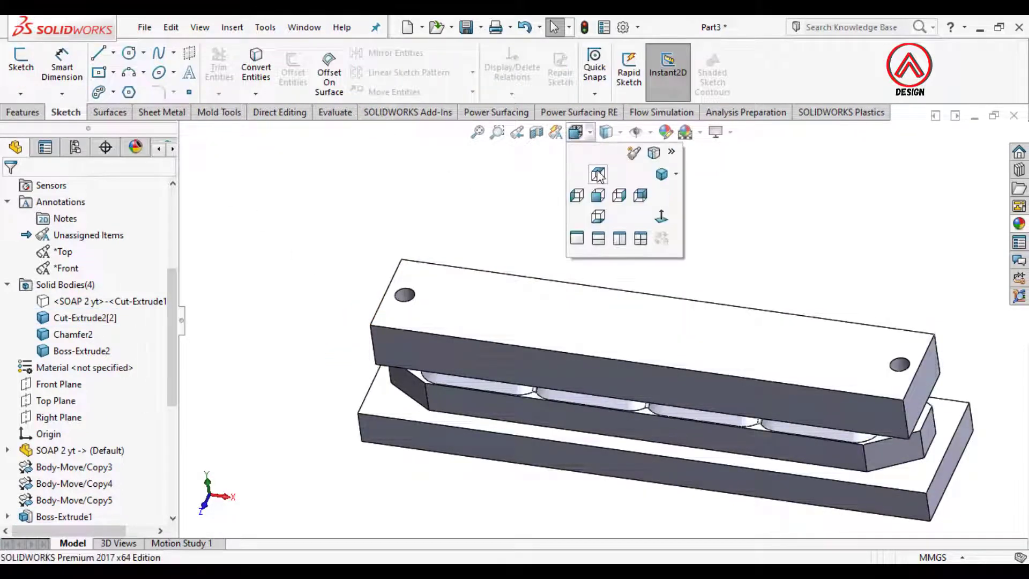
left_click(569, 216)
left_click(430, 322)
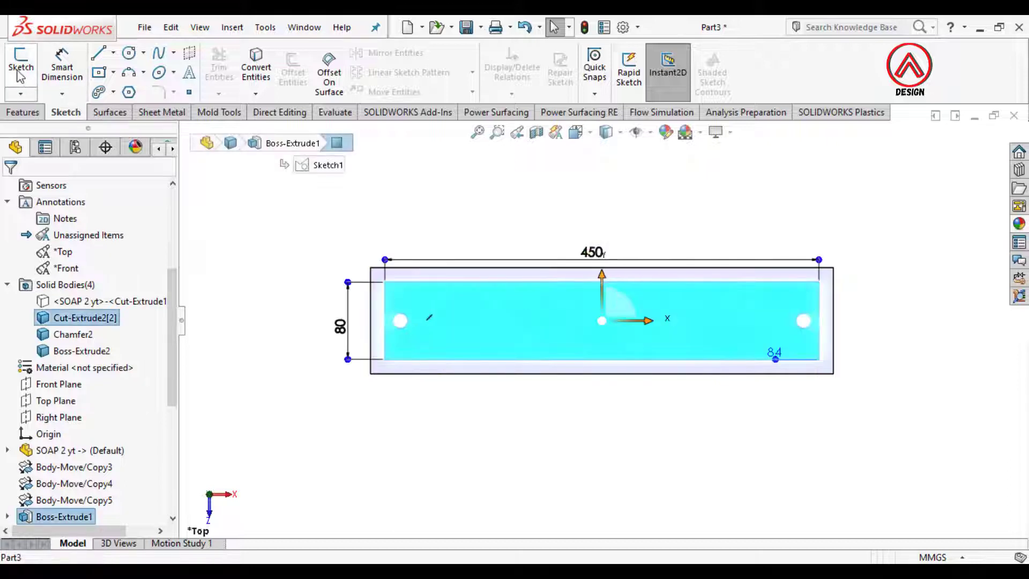
left_click(18, 71)
scroll(402, 331, "down", 6)
Draw a circle concentric with the hole at the block's negative-X end and set its diameter to 16 mm.
left_click(130, 58)
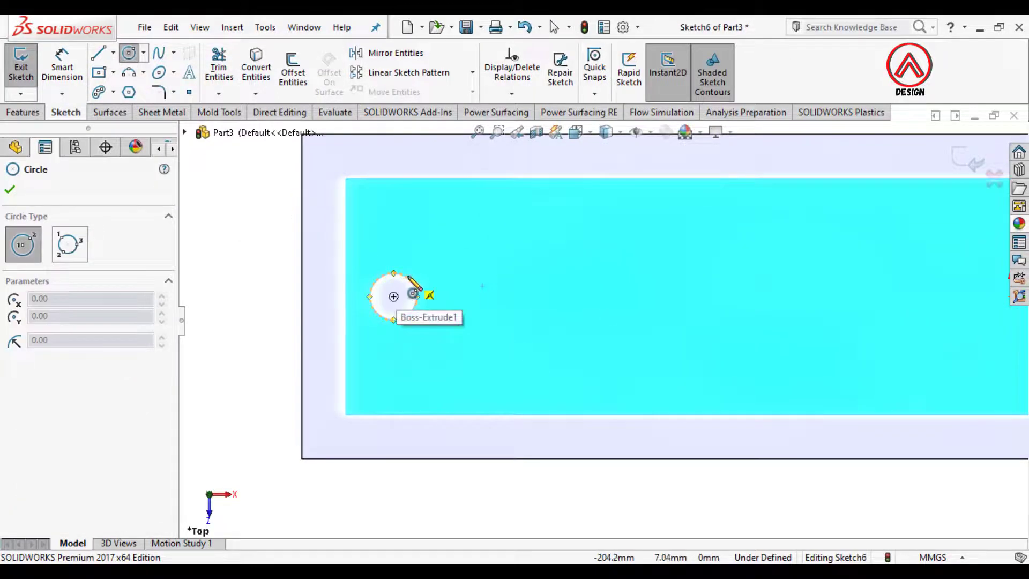
left_click(393, 296)
left_click(404, 266)
scroll(352, 252, "down", 2)
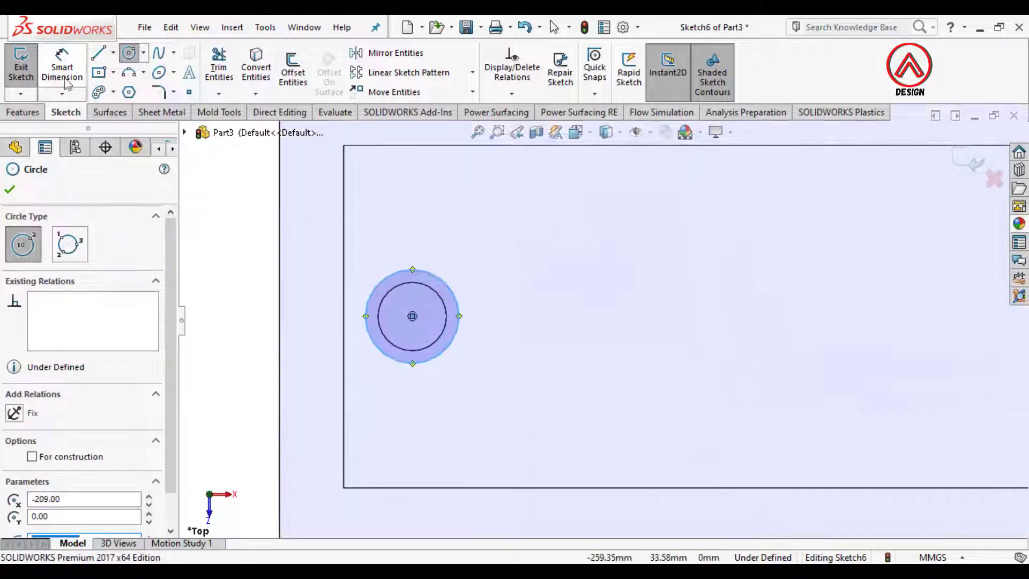
left_click(64, 74)
left_click(449, 284)
left_click(537, 223)
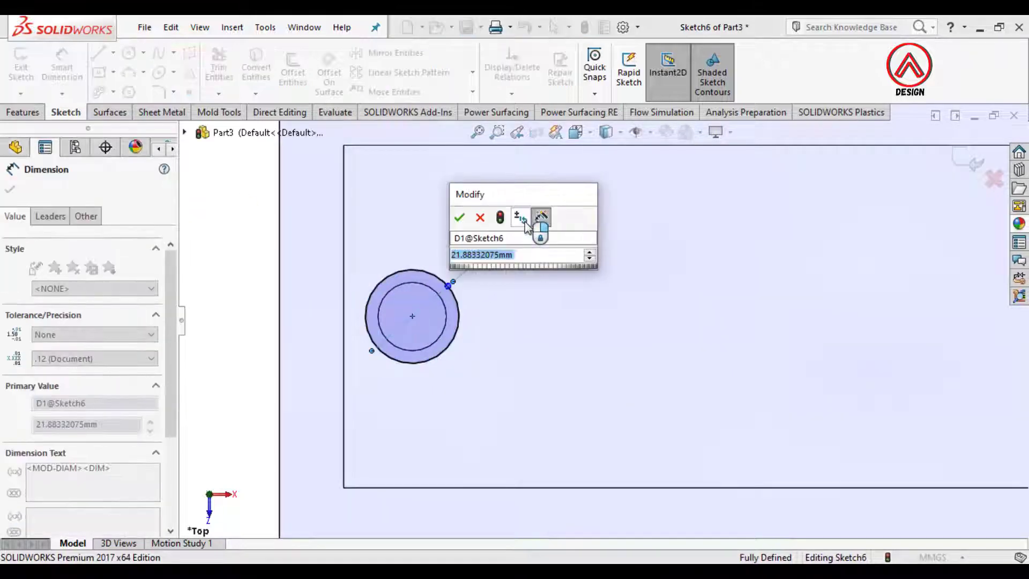
type("16")
key("Return")
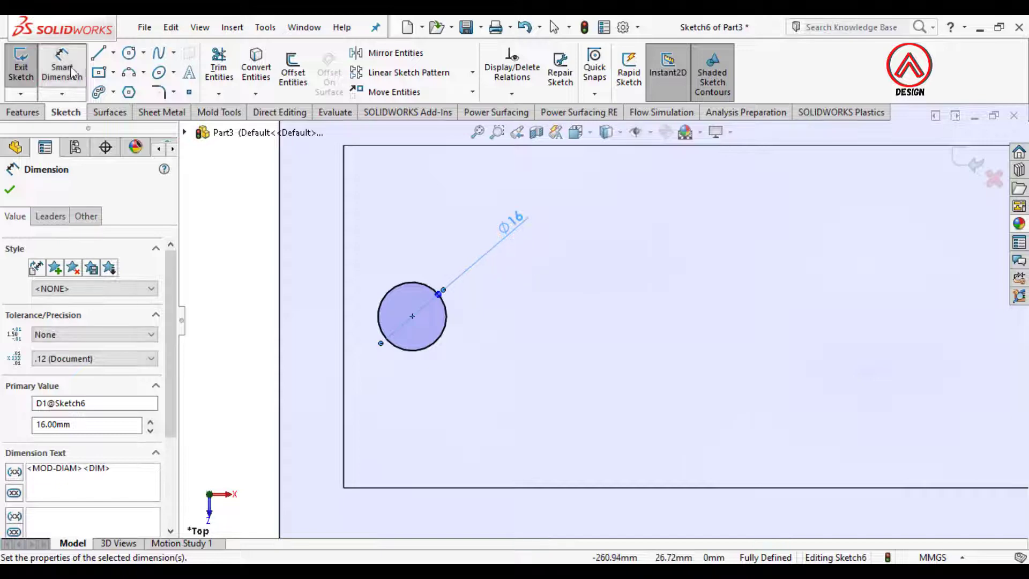
Draw a vertical line about 20 mm long across the circle's outer side and dimension it 7 mm from the circle's center.
scroll(437, 330, "up", 2)
scroll(493, 338, "down", 3)
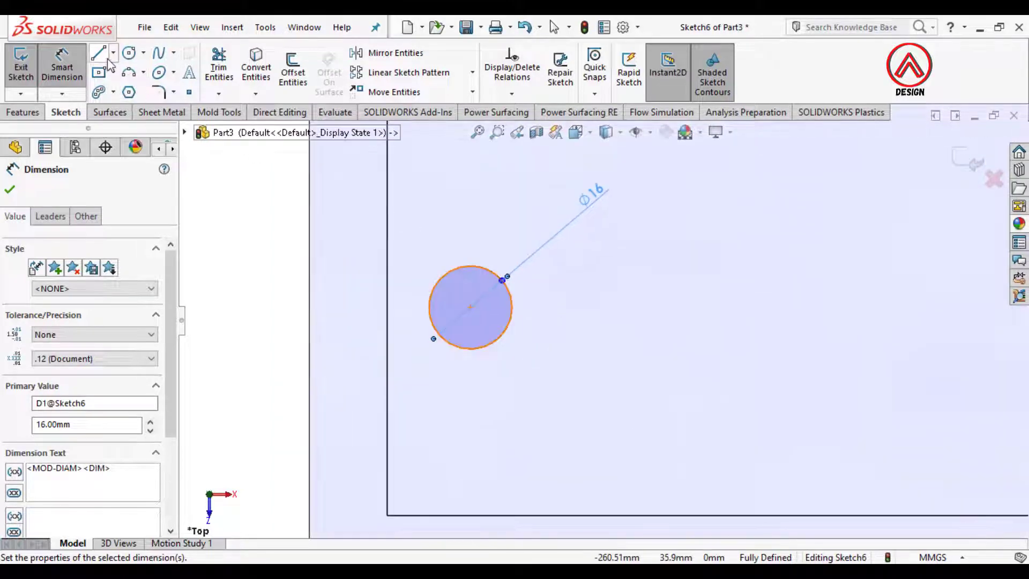
left_click(99, 54)
left_click_drag(439, 258, 439, 363)
left_click(65, 71)
left_click(439, 309)
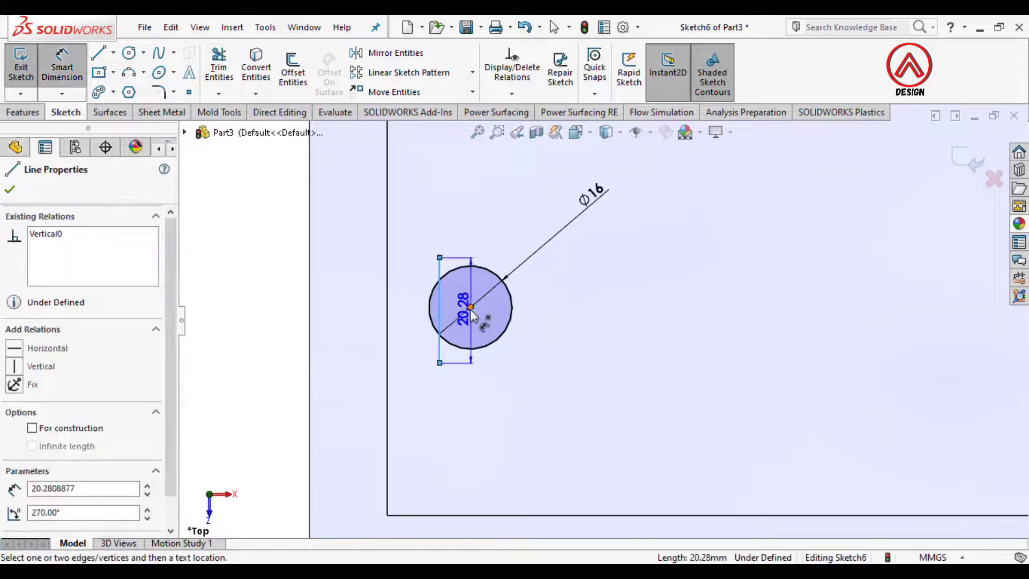
left_click(471, 307)
left_click(467, 234)
type("7")
key("Return")
scroll(475, 284, "down", 3)
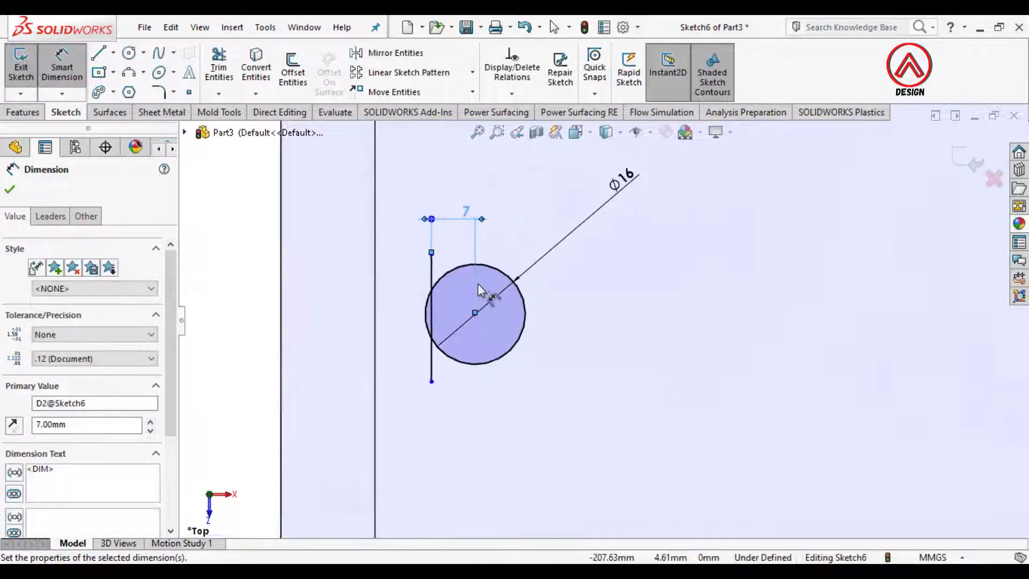
Power-trim the small arc outside the vertical line and the line's overhanging ends to leave a D-shaped profile.
left_click(222, 67)
scroll(453, 264, "down", 2)
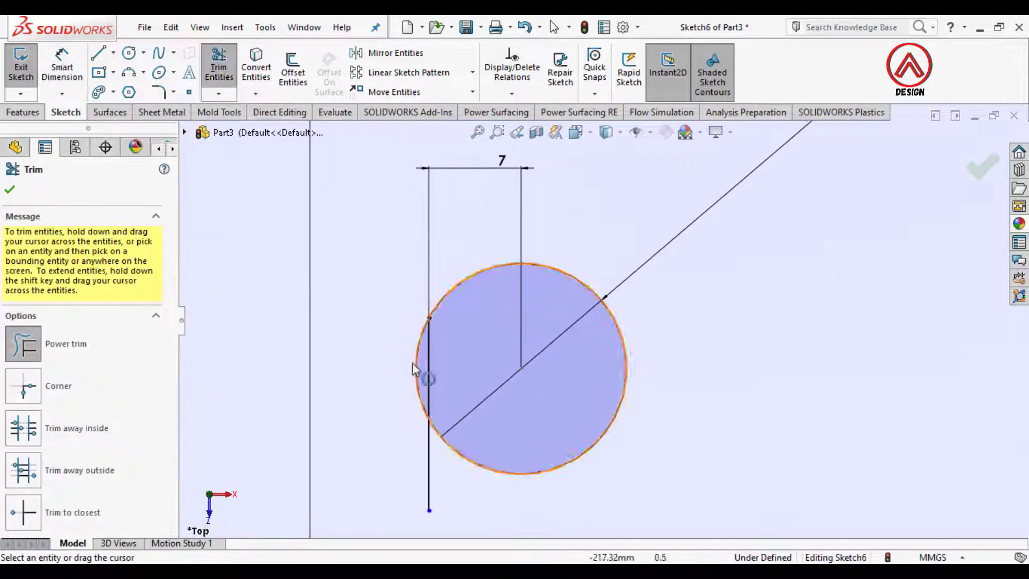
scroll(413, 363, "down", 2)
left_click_drag(417, 355, 442, 365)
left_click_drag(488, 506, 444, 509)
scroll(437, 503, "up", 4)
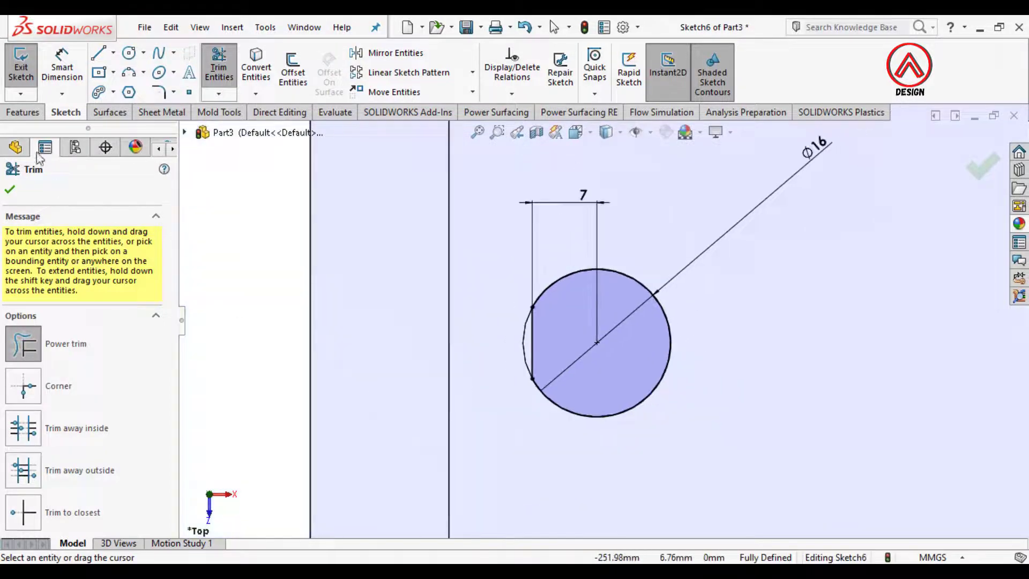
Extrude the D-shaped profile 75 mm downward through the blocks as a separate body, without merging the result.
left_click(23, 112)
left_click(26, 67)
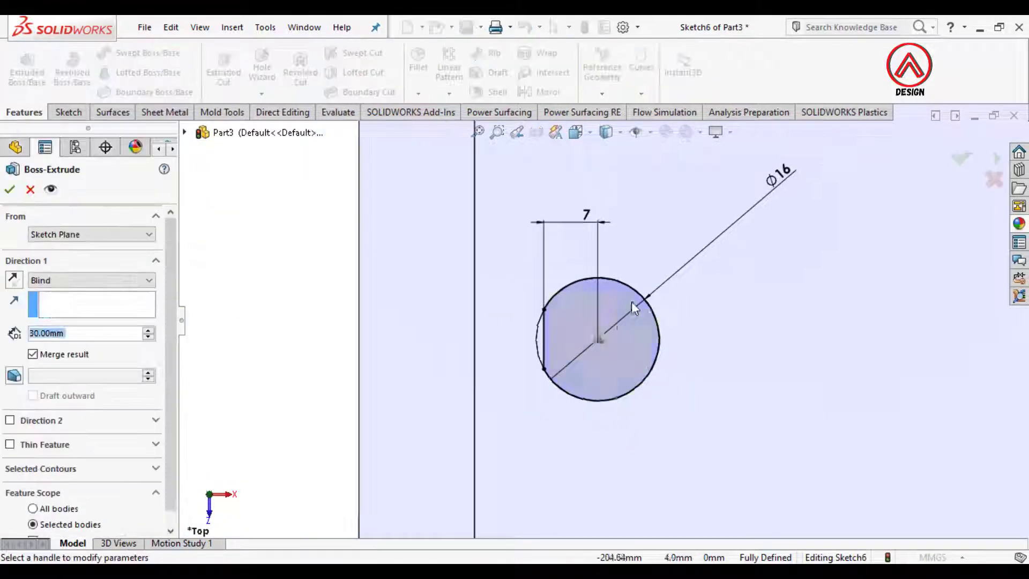
middle_click_drag(612, 339, 620, 221)
left_click(19, 288)
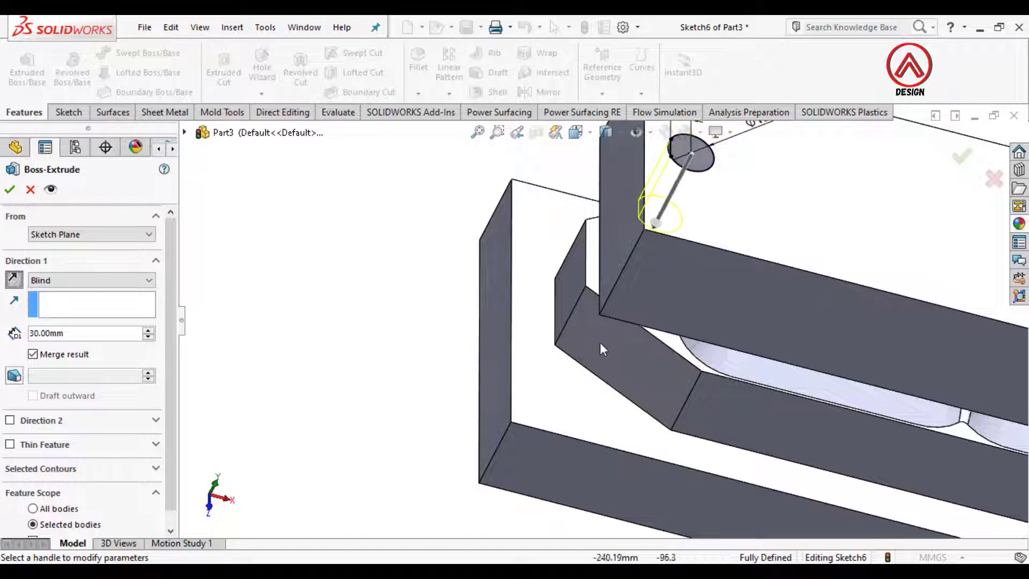
scroll(602, 343, "up", 3)
middle_click_drag(602, 322, 602, 236)
scroll(605, 300, "down", 3)
middle_click_drag(605, 364, 319, 404)
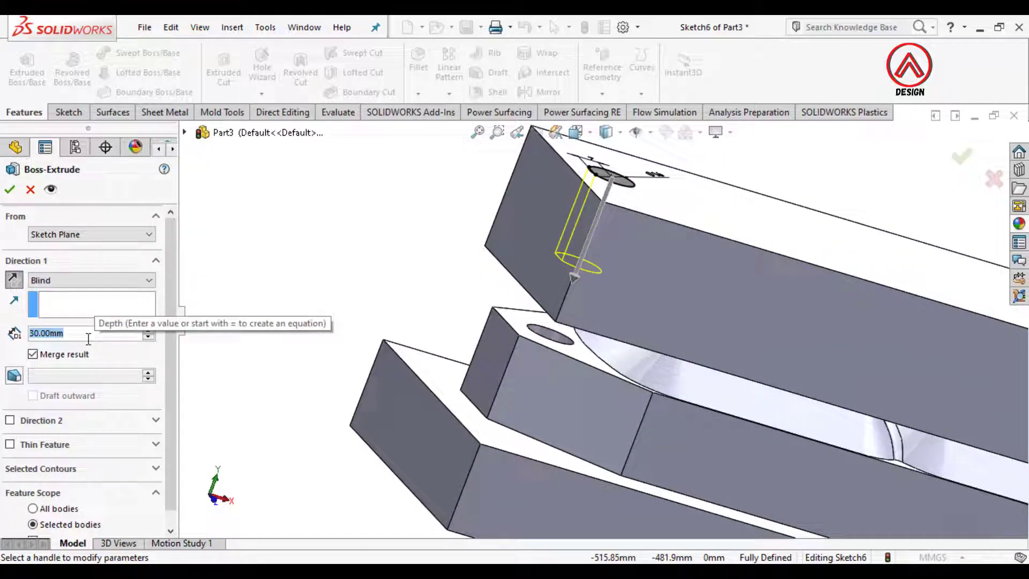
type("75")
key("Return")
left_click(33, 355)
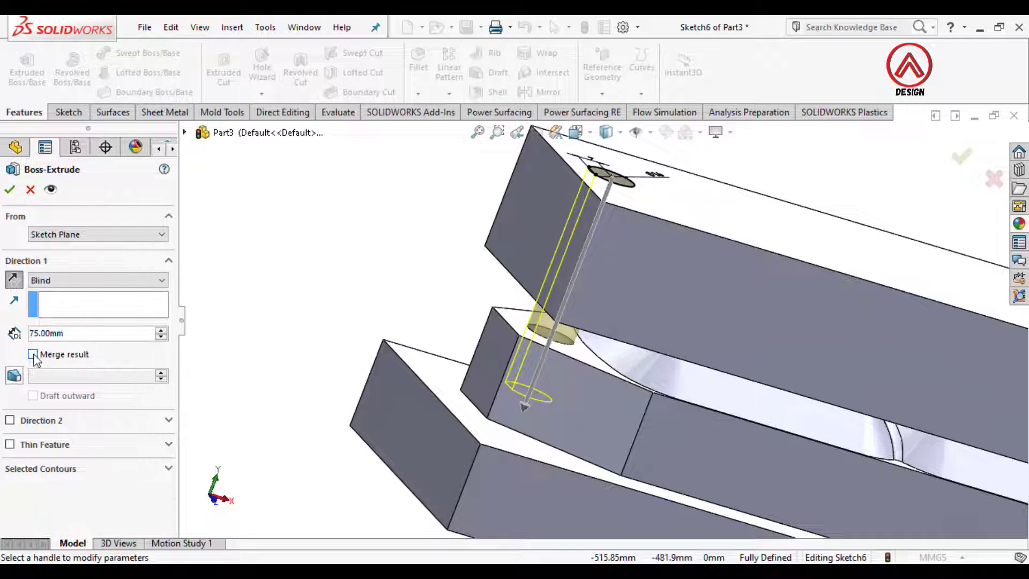
left_click(10, 190)
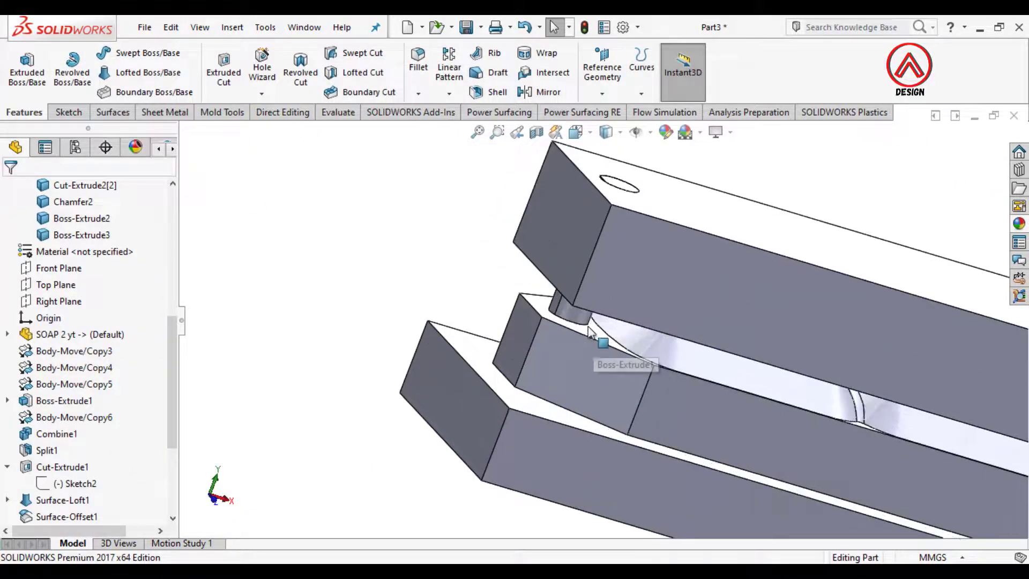
Isolate the D-shaped pin body and set up a symmetric distance-distance chamfer of 1 mm.
right_click(587, 325)
left_click(626, 468)
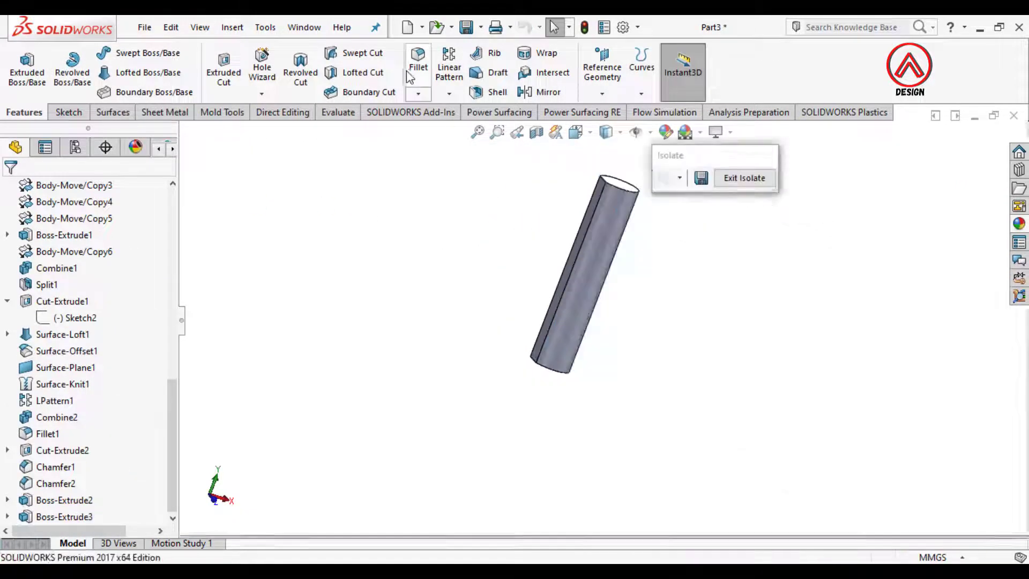
left_click(418, 94)
left_click(448, 129)
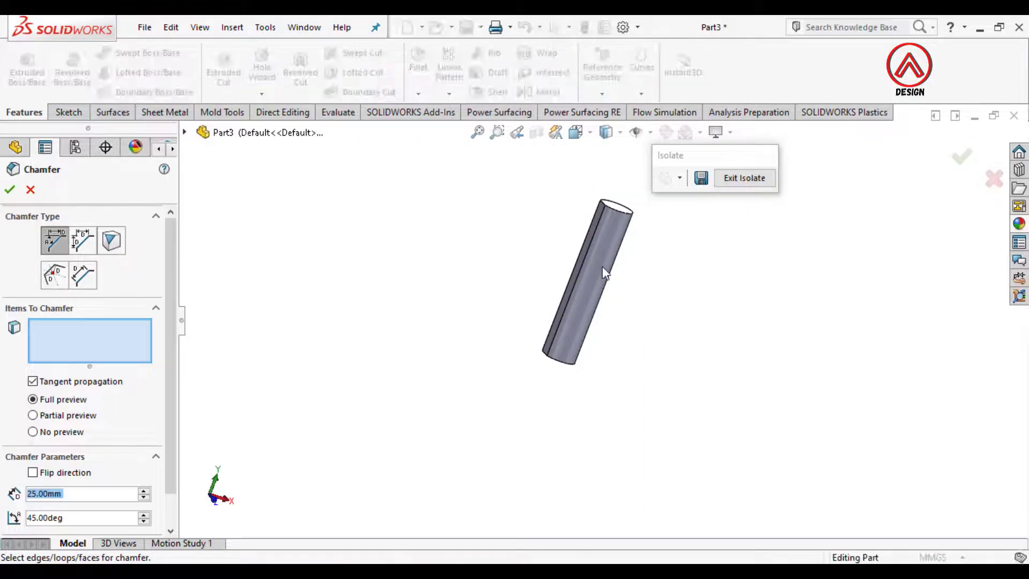
left_click(90, 244)
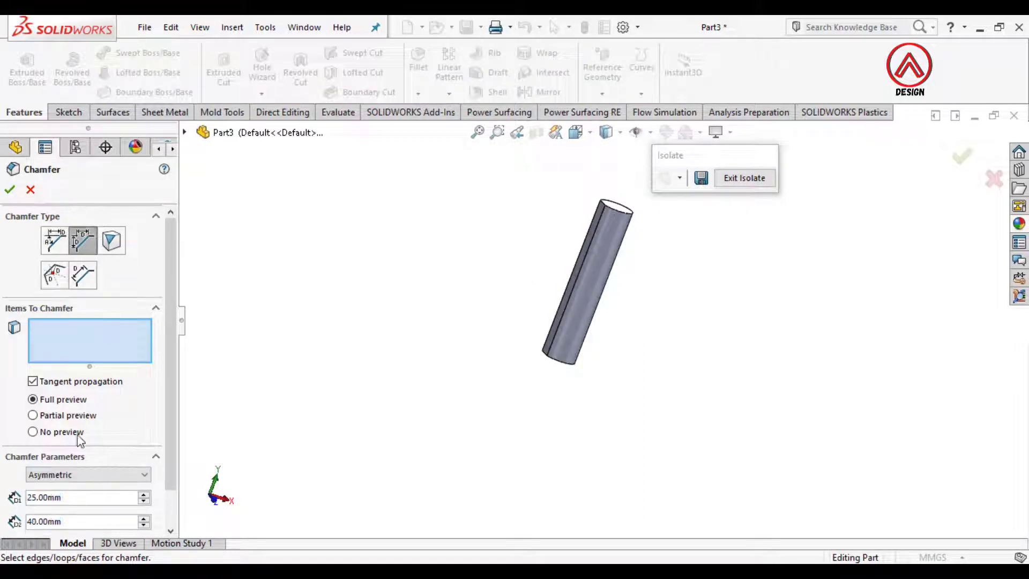
left_click(60, 476)
left_click(52, 487)
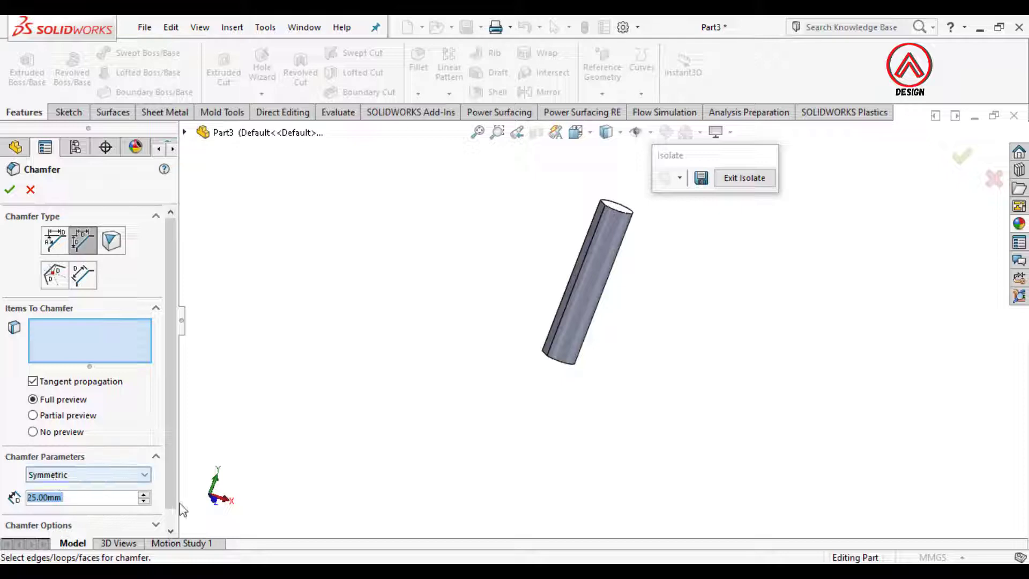
type("1")
Apply the 1 mm chamfer to both end faces of the pin and bring all the mold bodies back into view.
scroll(611, 220, "down", 5)
left_click(614, 217)
scroll(612, 236, "up", 4)
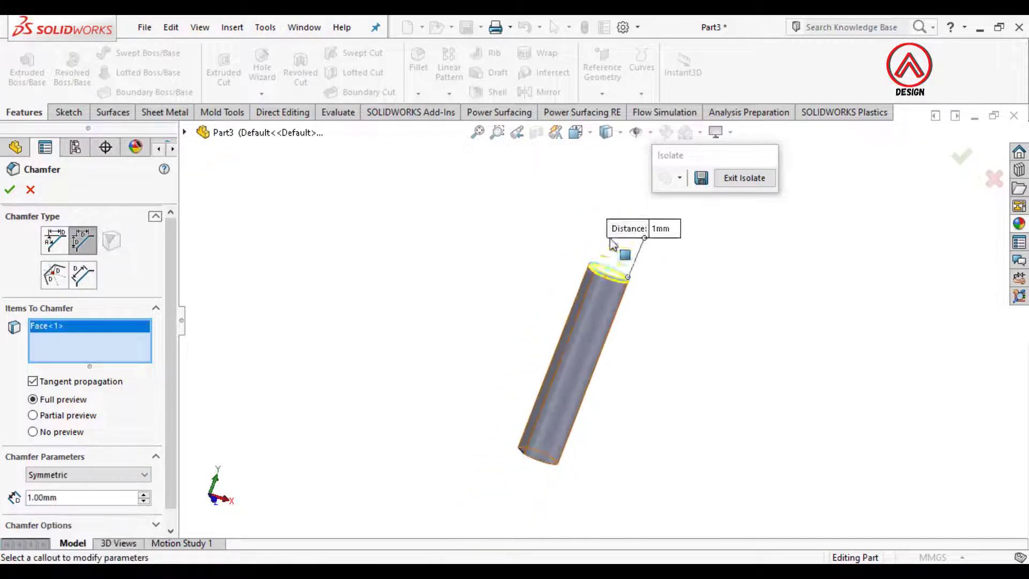
middle_click_drag(565, 415, 555, 358)
scroll(536, 418, "down", 3)
left_click(533, 458)
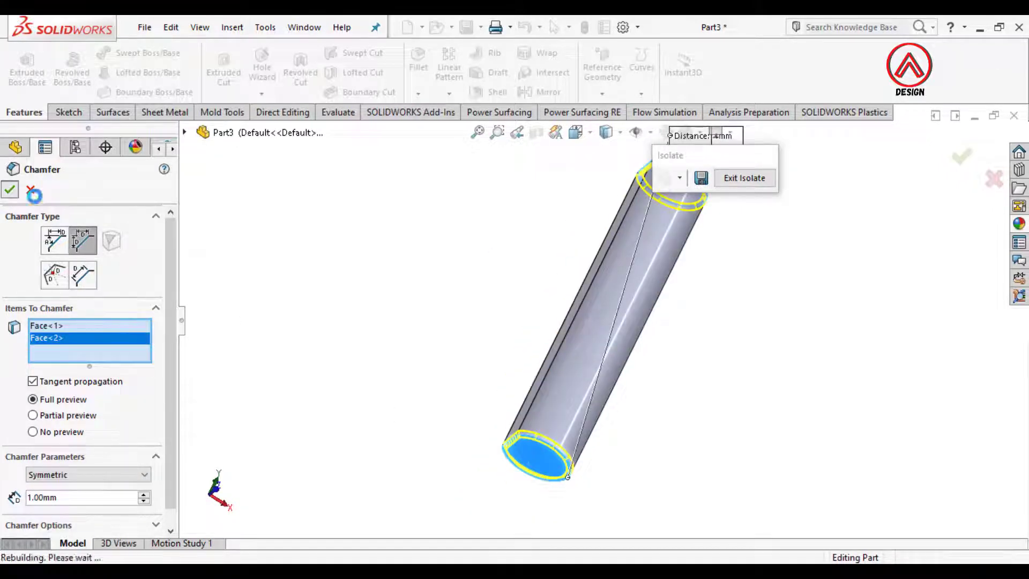
scroll(616, 299, "up", 3)
middle_click_drag(692, 206, 673, 247)
left_click(745, 178)
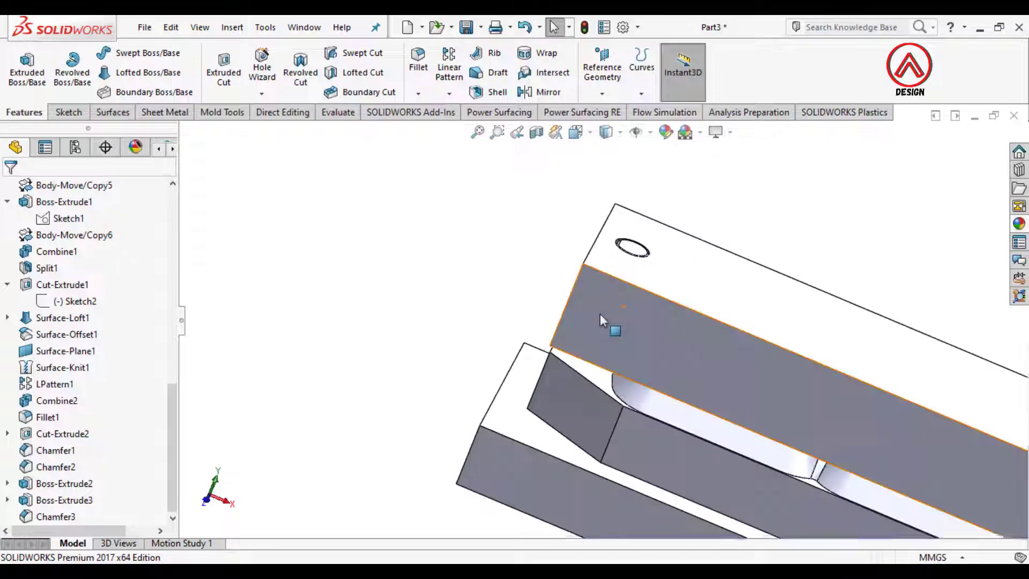
Mirror the chamfered pin body about the Right Plane to the hole at the opposite end of the mold.
scroll(609, 329, "up", 4)
middle_click_drag(717, 351, 717, 257)
scroll(751, 311, "down", 3)
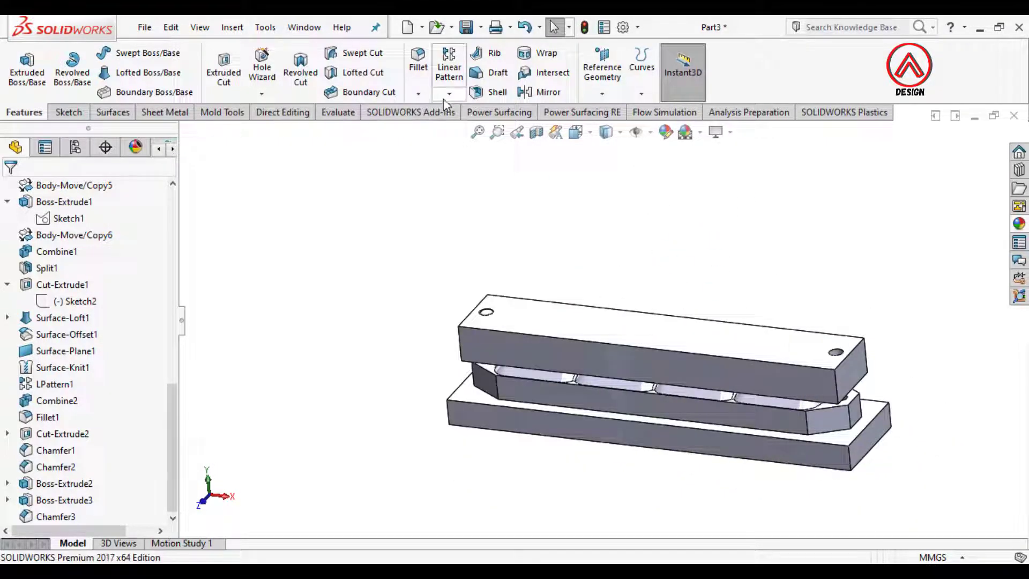
left_click(449, 94)
left_click(467, 147)
left_click(184, 133)
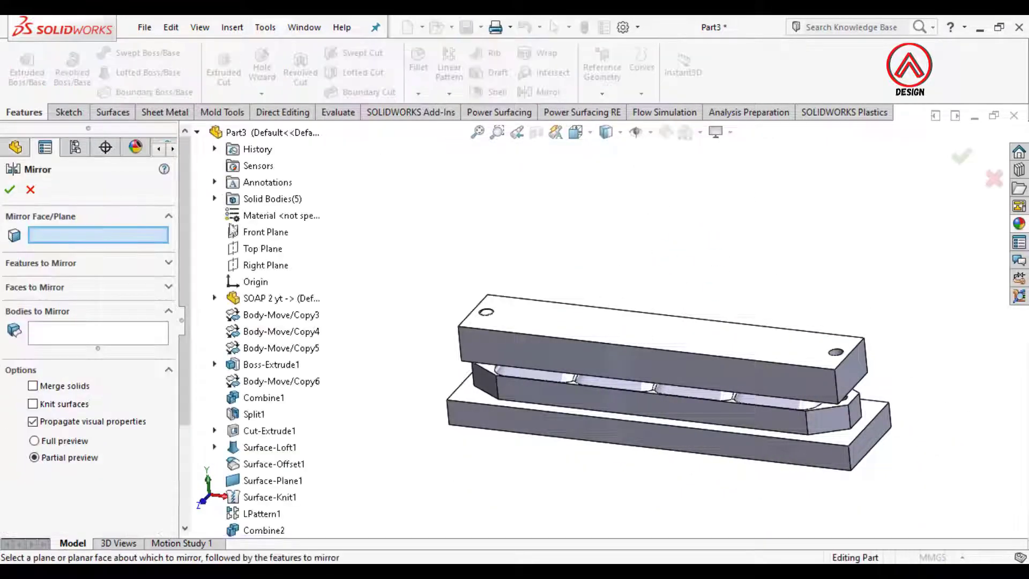
left_click(248, 266)
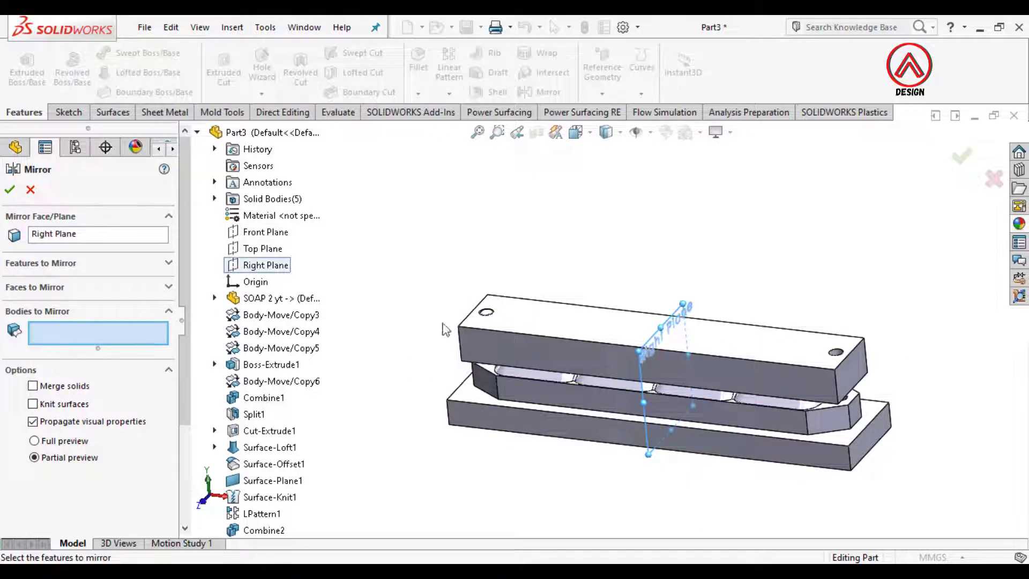
scroll(446, 329, "down", 3)
left_click(517, 344)
scroll(517, 343, "up", 4)
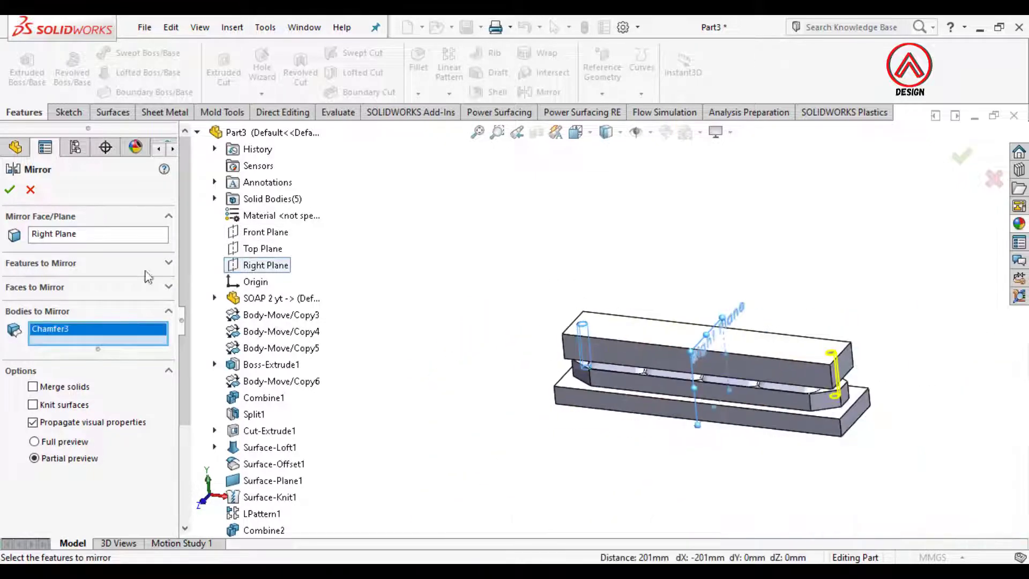
left_click(10, 190)
Set up an ISO M6 bottoming tapped hole with the Hole Wizard on the upper block's positive-X end face, viewed normal to it.
scroll(856, 381, "down", 2)
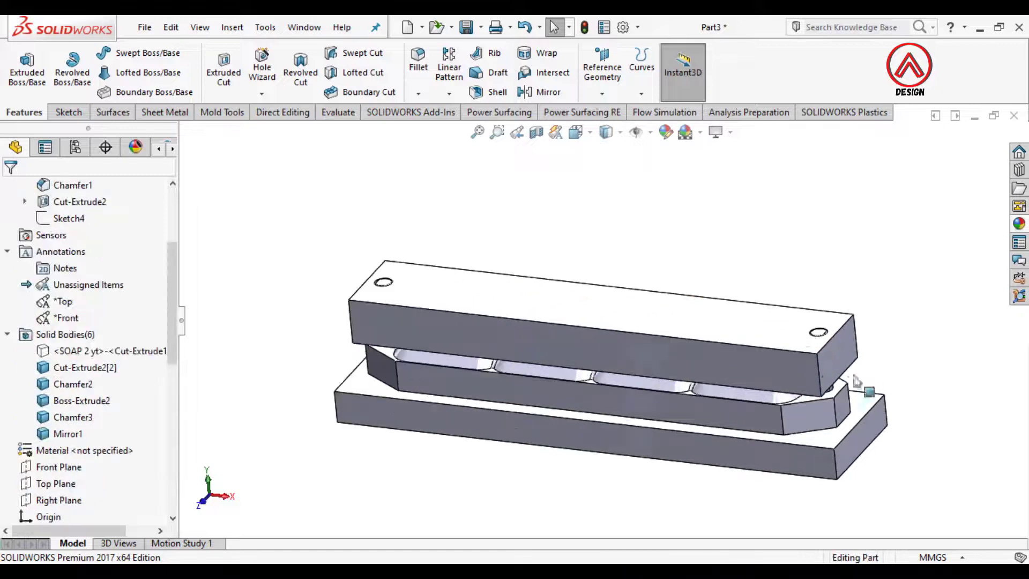
left_click(833, 356)
left_click(932, 305)
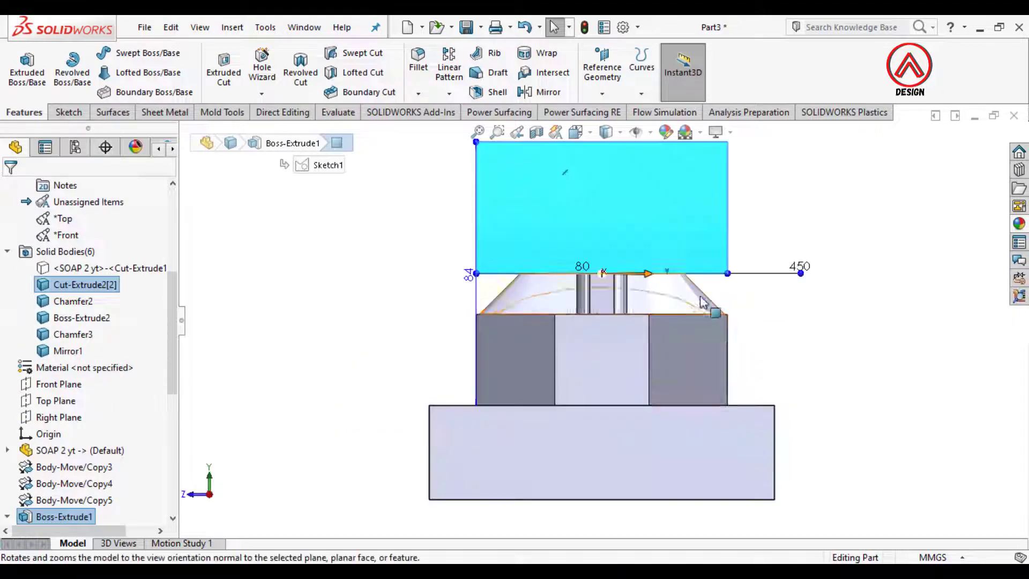
left_click(260, 72)
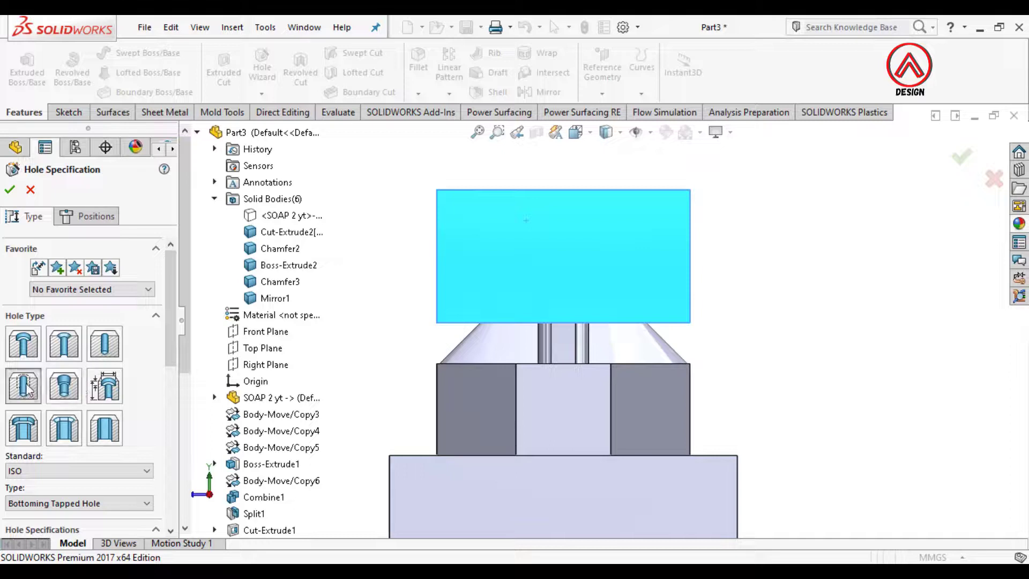
scroll(56, 442, "down", 3)
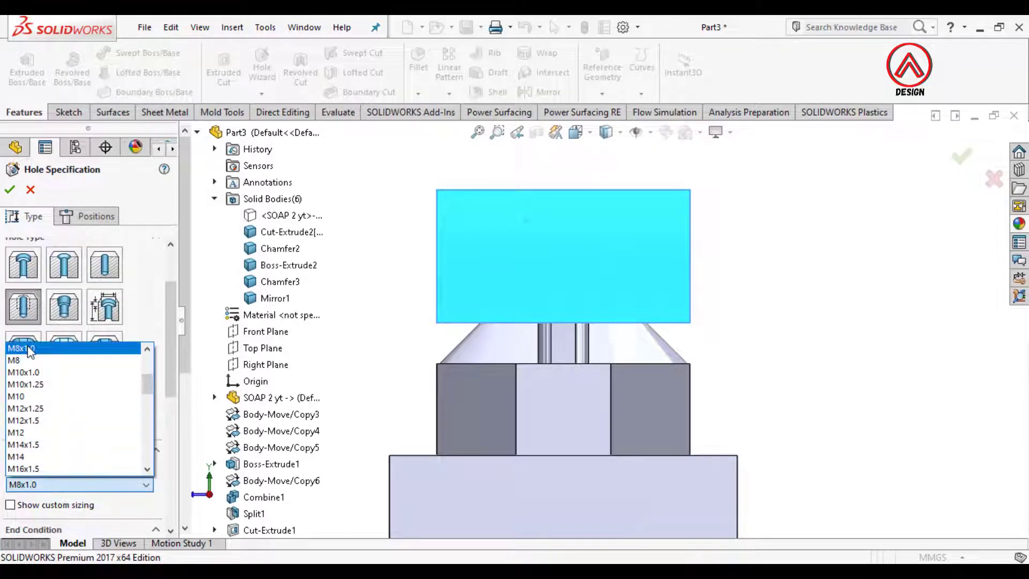
left_click(34, 408)
left_click(87, 216)
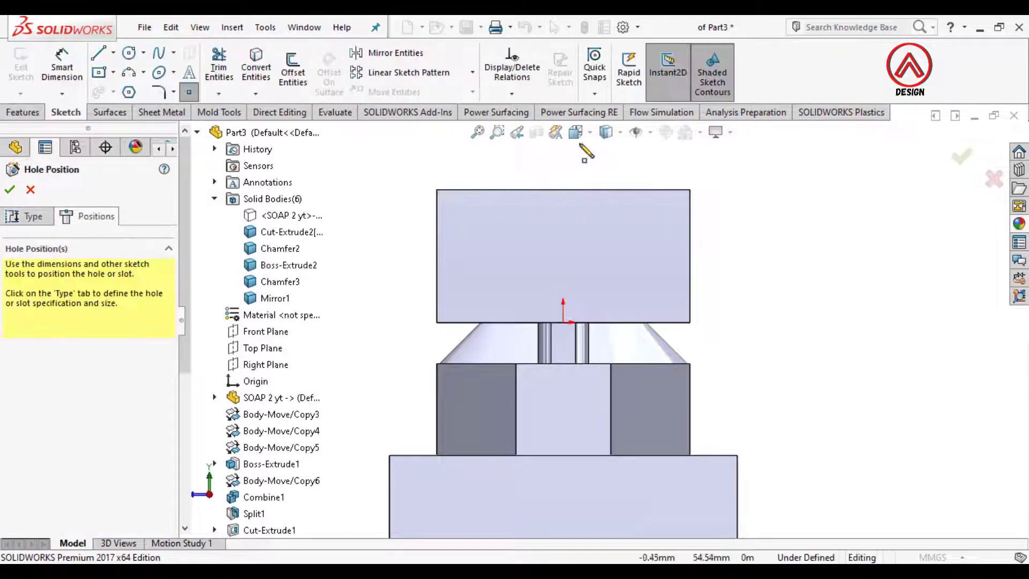
Place the hole's center on the end face, directly above the origin, and dimension it 20 mm from the origin.
left_click(609, 216)
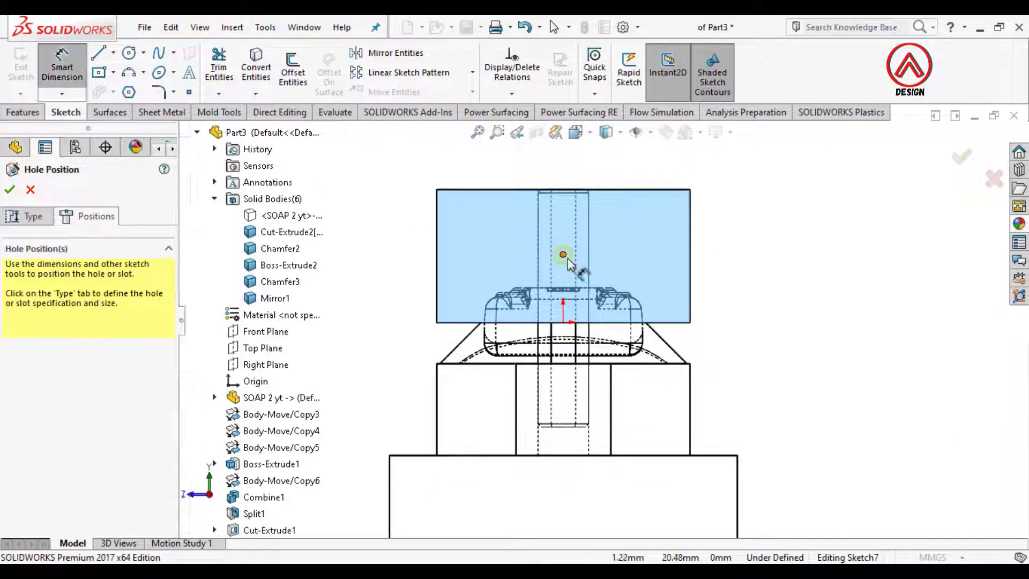
left_click(563, 254)
left_click(563, 322)
left_click(739, 288)
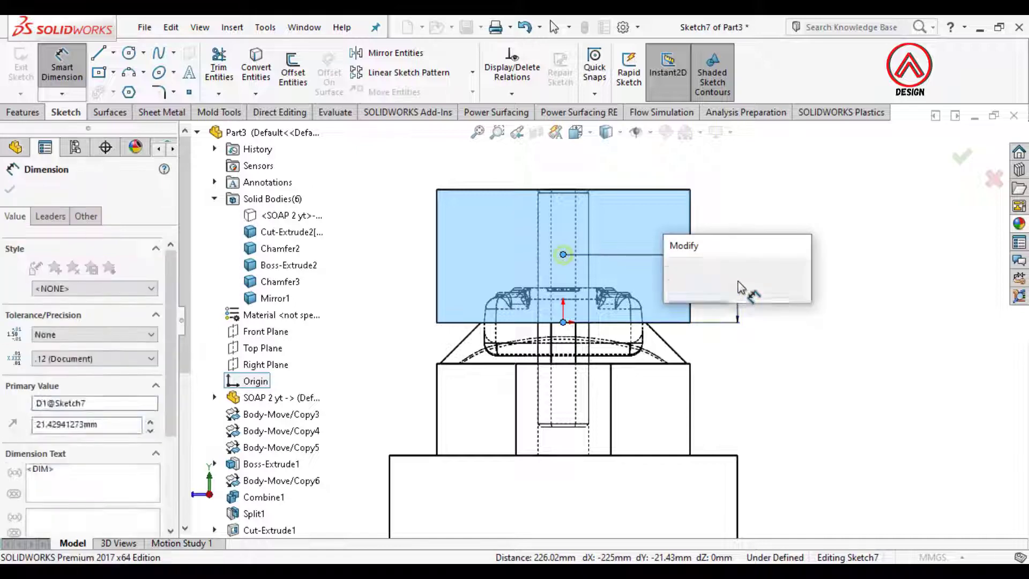
type("20")
key("Return")
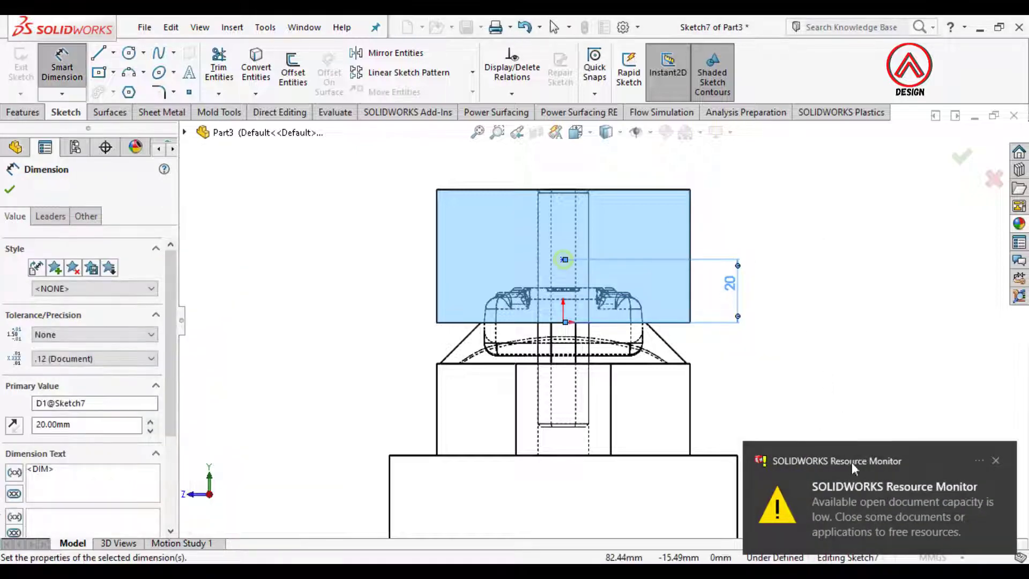
left_click(995, 462)
left_click(935, 378)
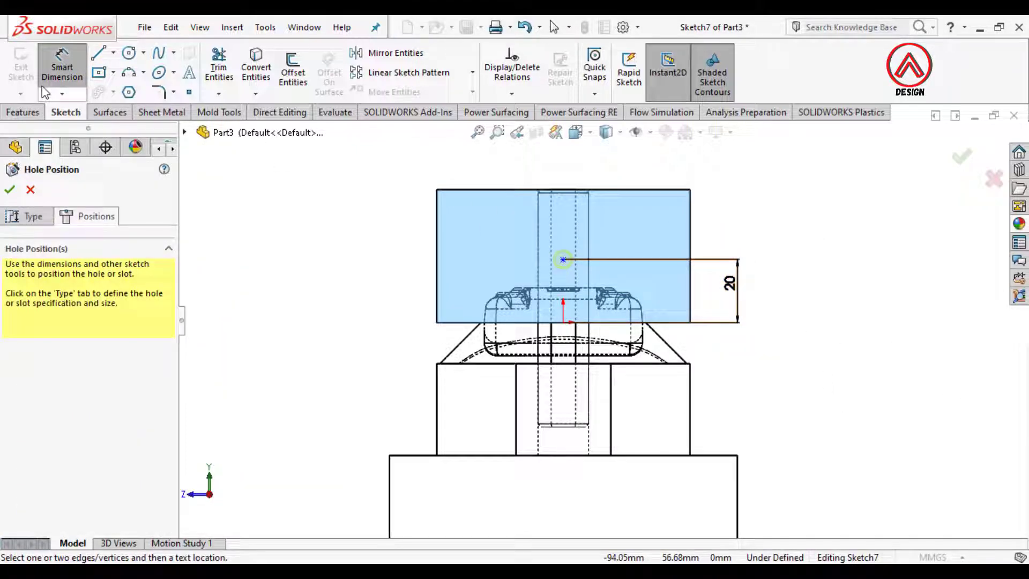
left_click(22, 112)
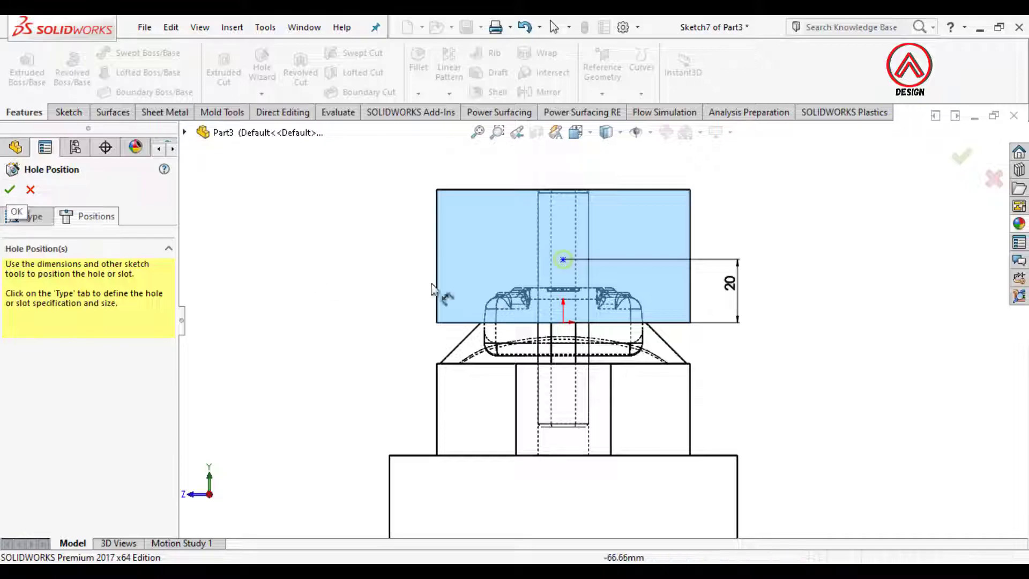
Restrict the tapped hole's feature scope to the upper block body and create the hole.
scroll(568, 263, "up", 2)
middle_click_drag(622, 257, 553, 299)
scroll(553, 301, "up", 3)
scroll(423, 324, "down", 7)
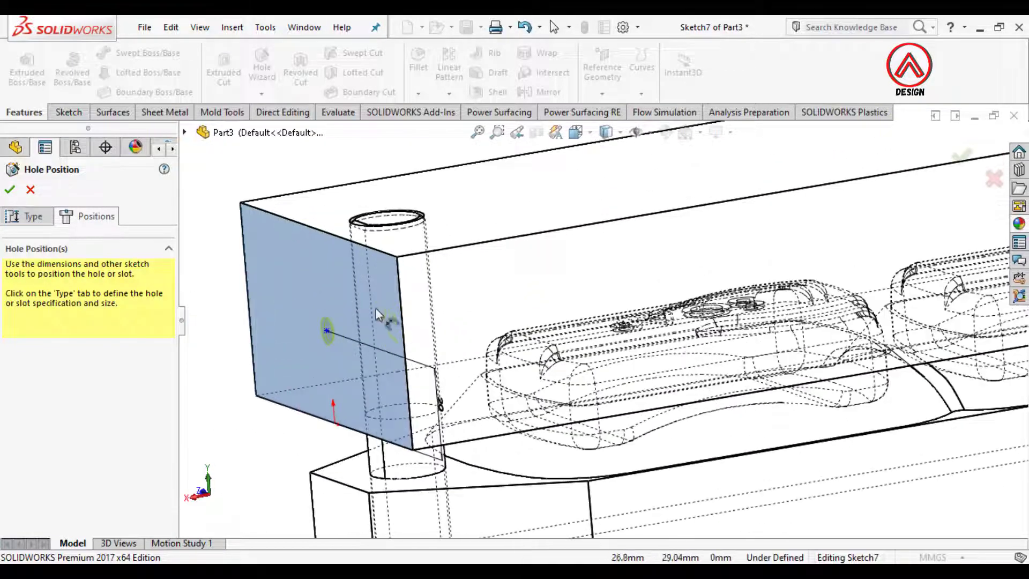
middle_click_drag(375, 307, 367, 348)
left_click(31, 218)
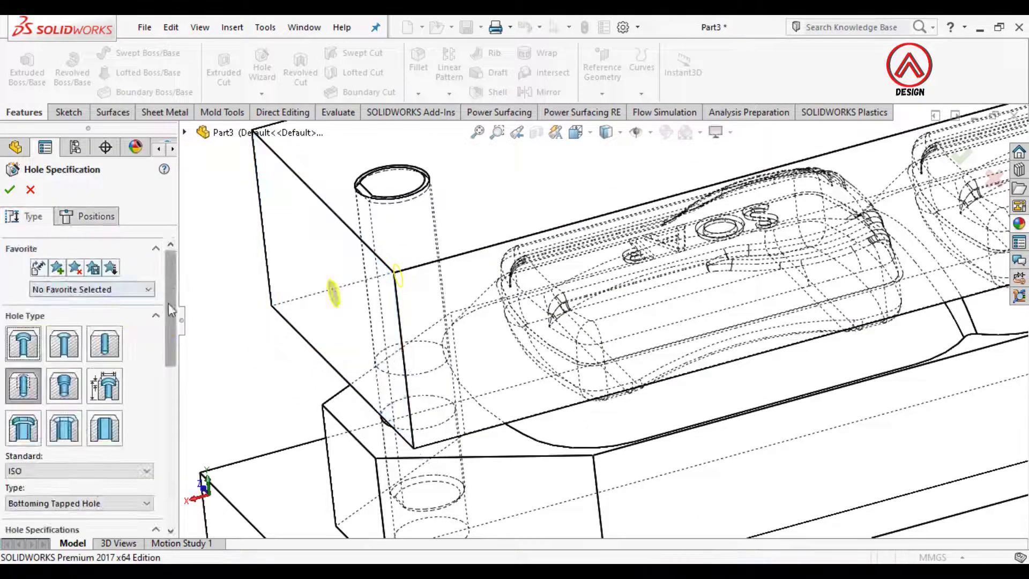
left_click_drag(168, 303, 143, 513)
left_click(62, 523)
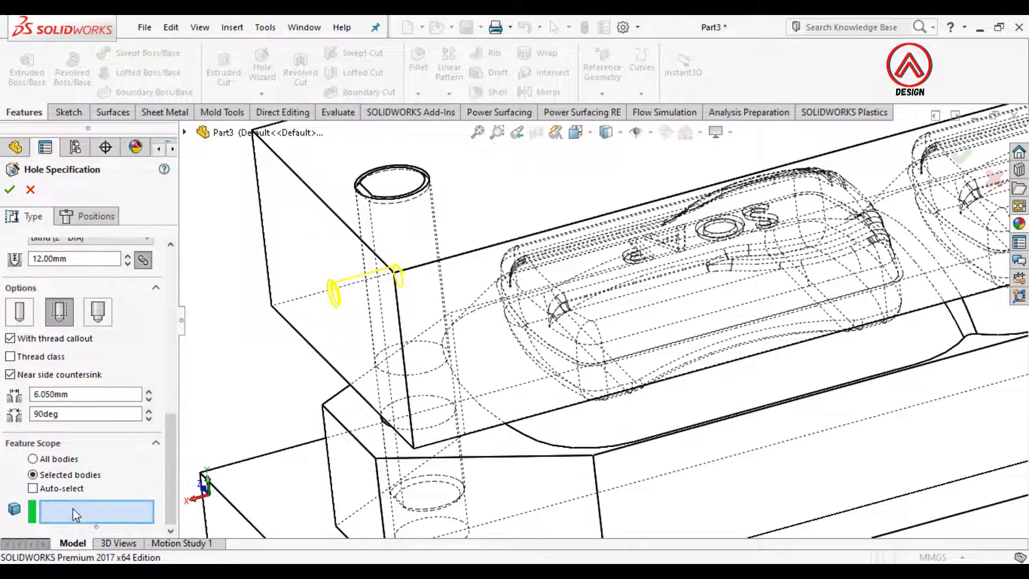
left_click(324, 284)
left_click(10, 191)
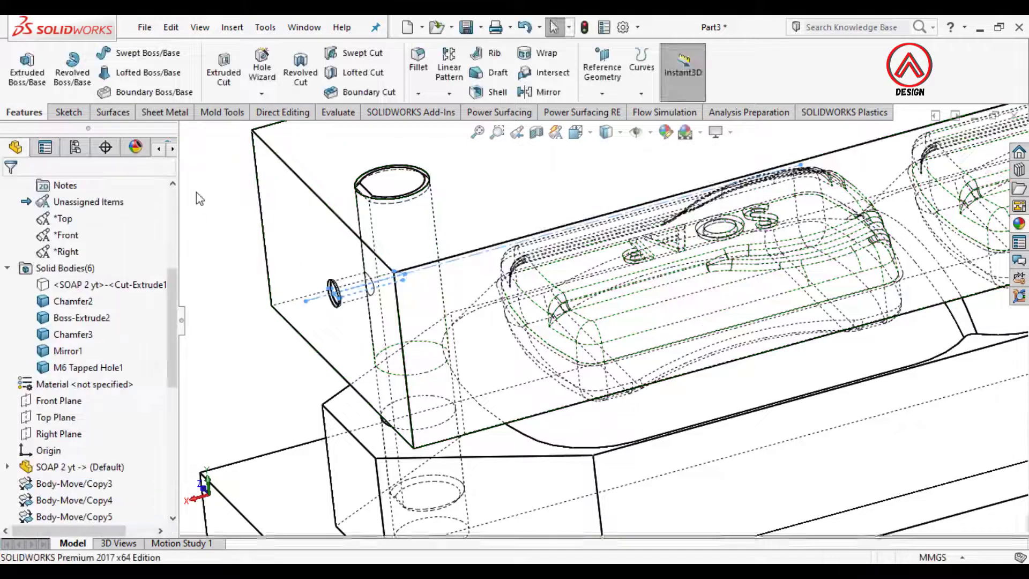
Mirror the M6 tapped hole feature about the Right Plane to the opposite end of the upper block.
left_click(449, 94)
left_click(470, 148)
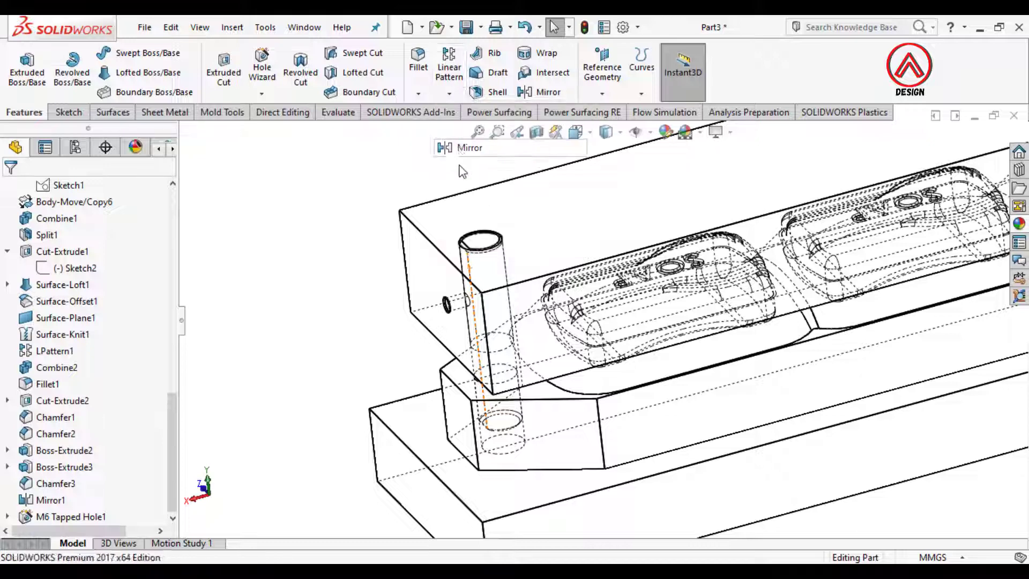
left_click(185, 133)
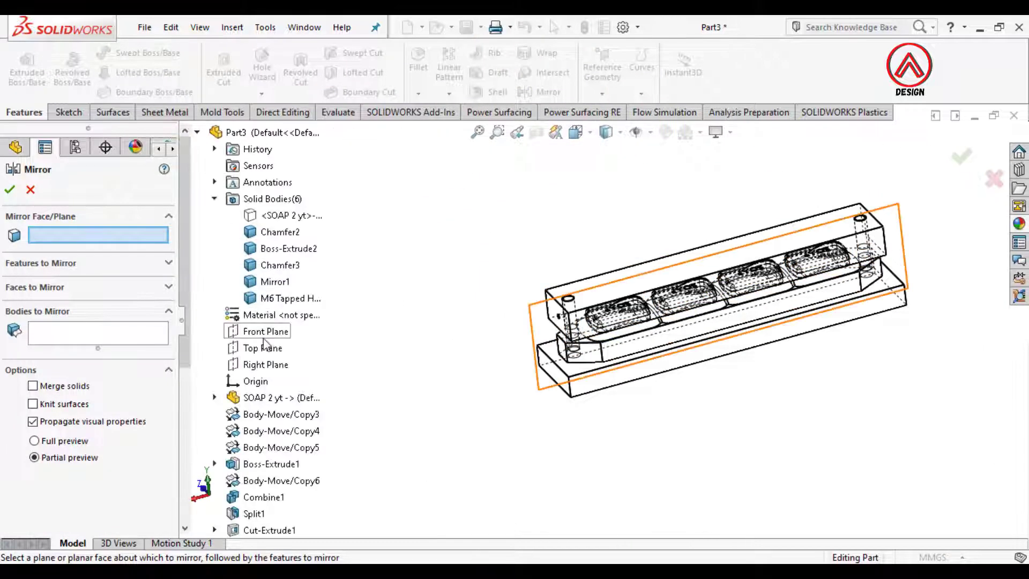
left_click(264, 366)
left_click(56, 264)
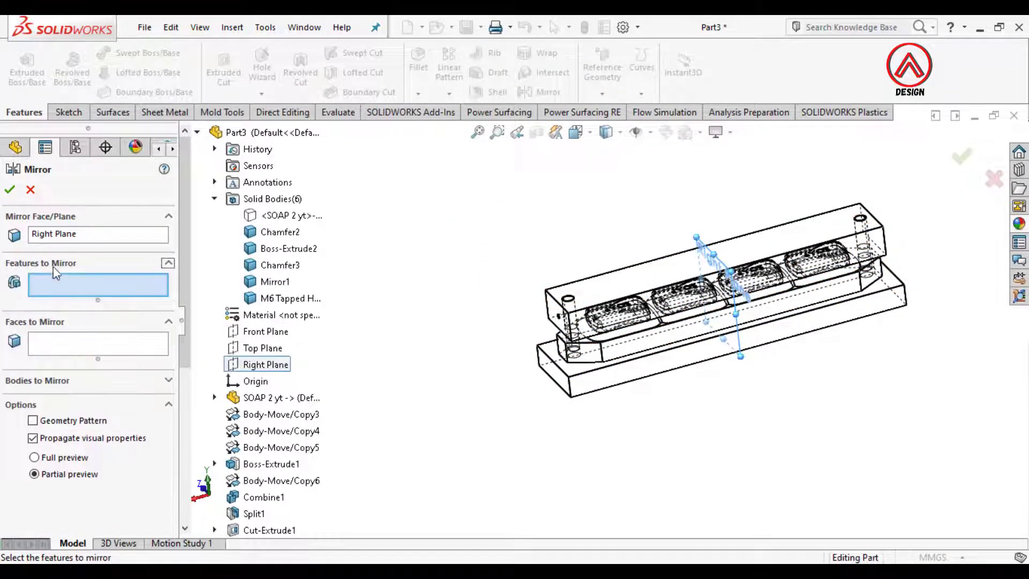
scroll(563, 338, "down", 10)
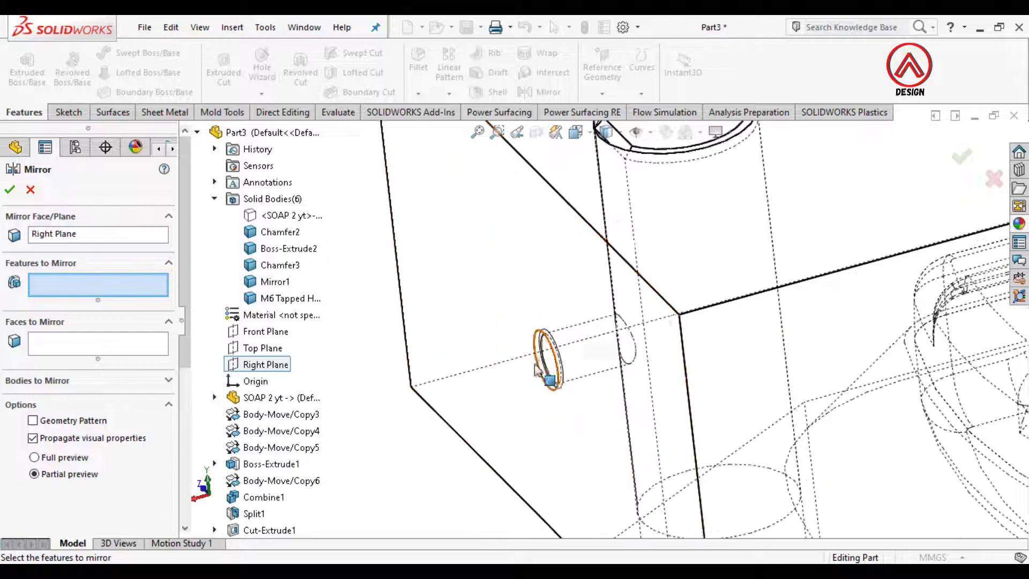
left_click(555, 358)
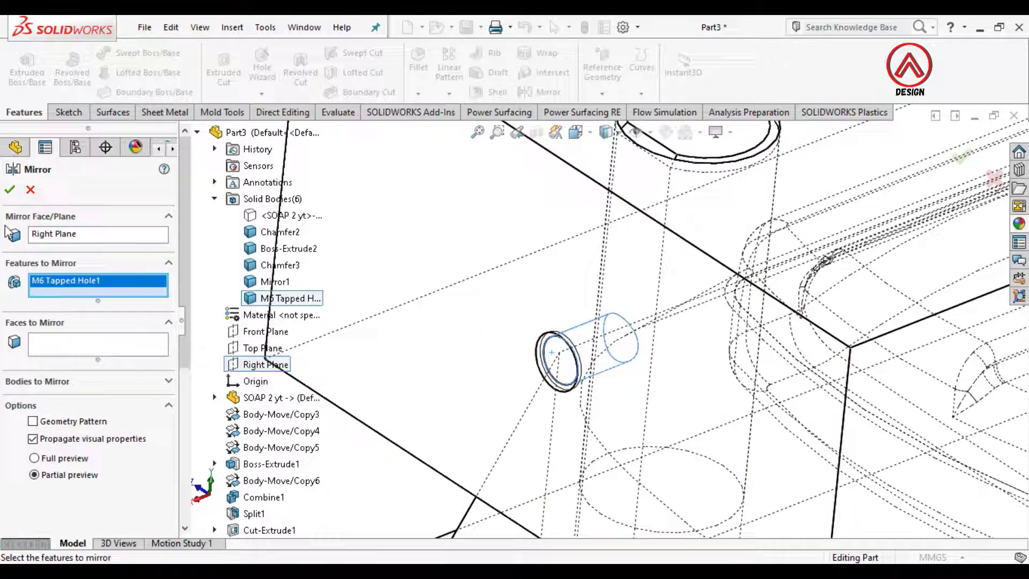
left_click(11, 190)
scroll(646, 262, "up", 5)
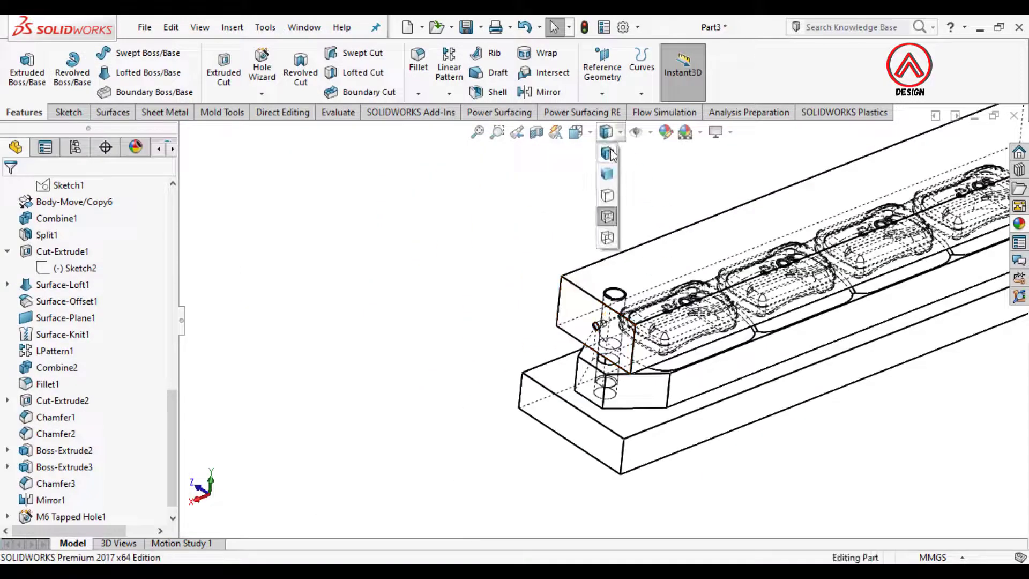
Shade the model with edges and sketch an origin-centered rectangle about 463 by 93 mm on the upper block's top face.
left_click(611, 155)
left_click(768, 246)
left_click(868, 210)
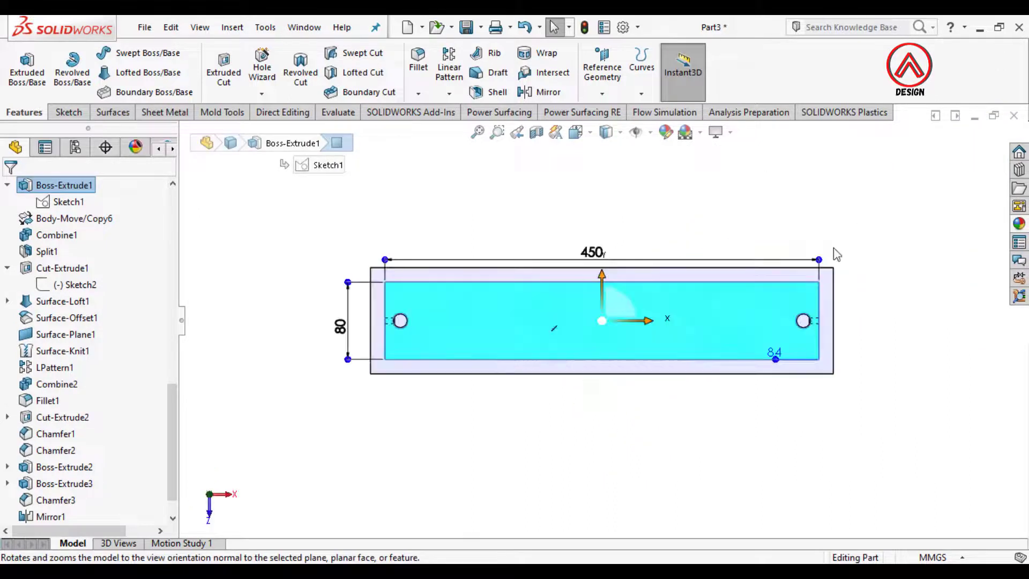
left_click(69, 112)
left_click(21, 67)
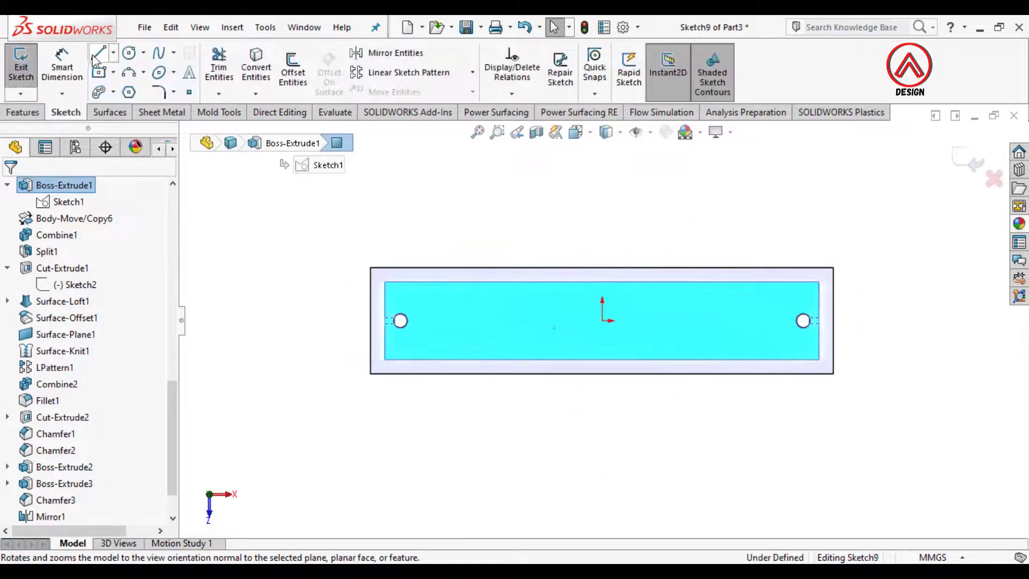
left_click(99, 72)
left_click(603, 320)
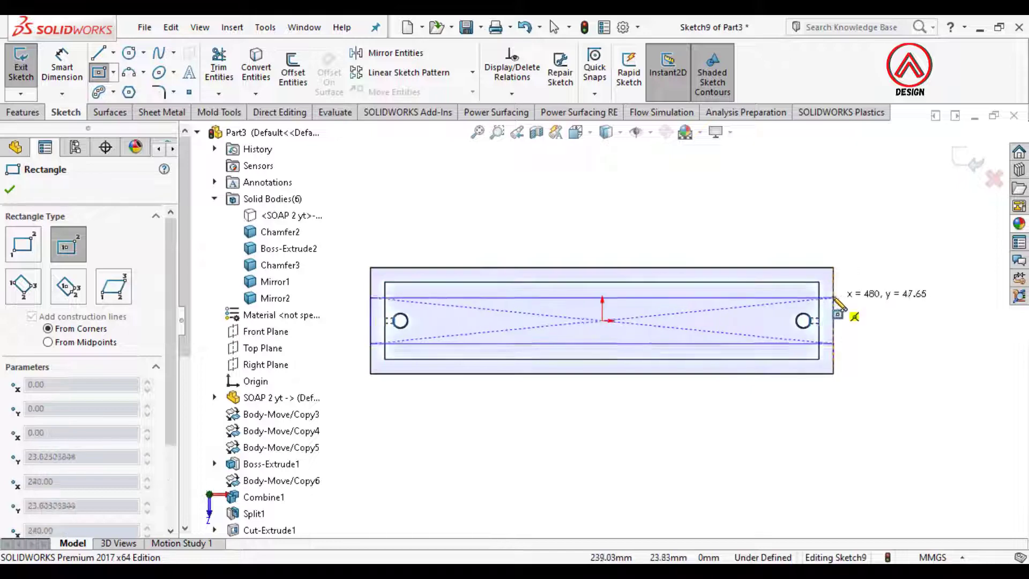
scroll(835, 298, "down", 2)
left_click(801, 271)
Dimension the centered rectangle to 88 mm wide and 480 mm long.
left_click(69, 62)
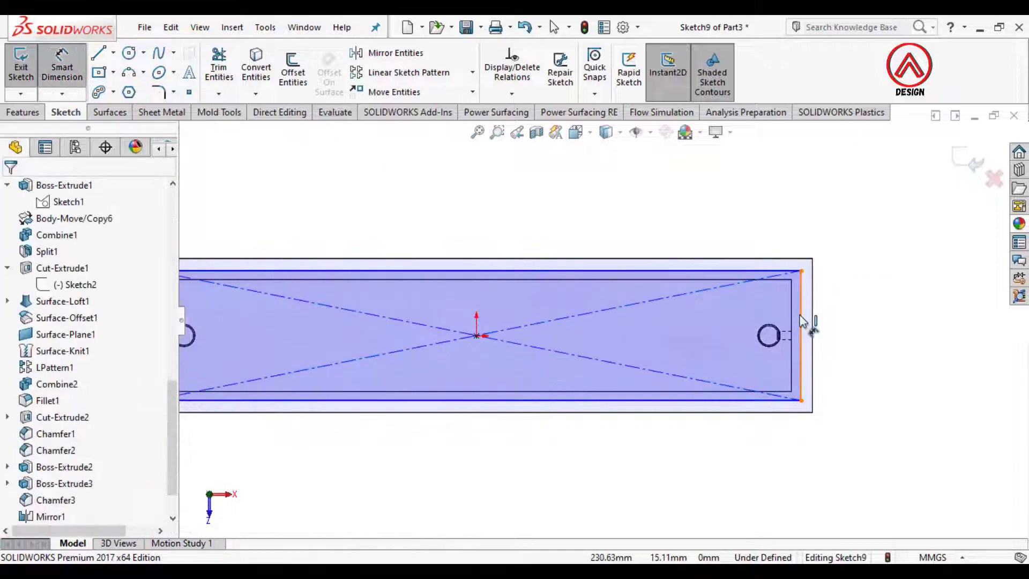
left_click(804, 321)
left_click(912, 347)
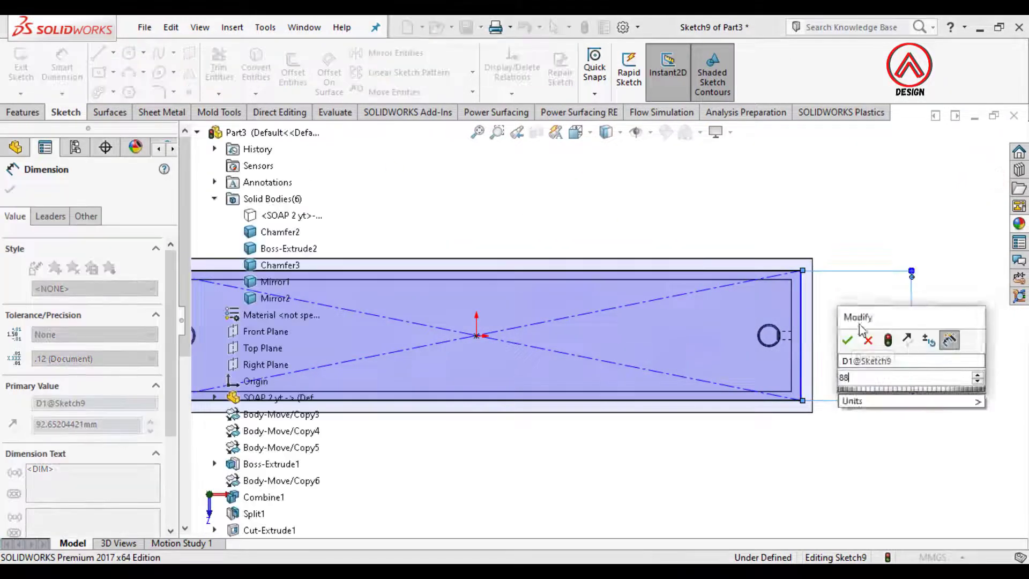
left_click(853, 337)
left_click(760, 275)
left_click(704, 212)
type("4")
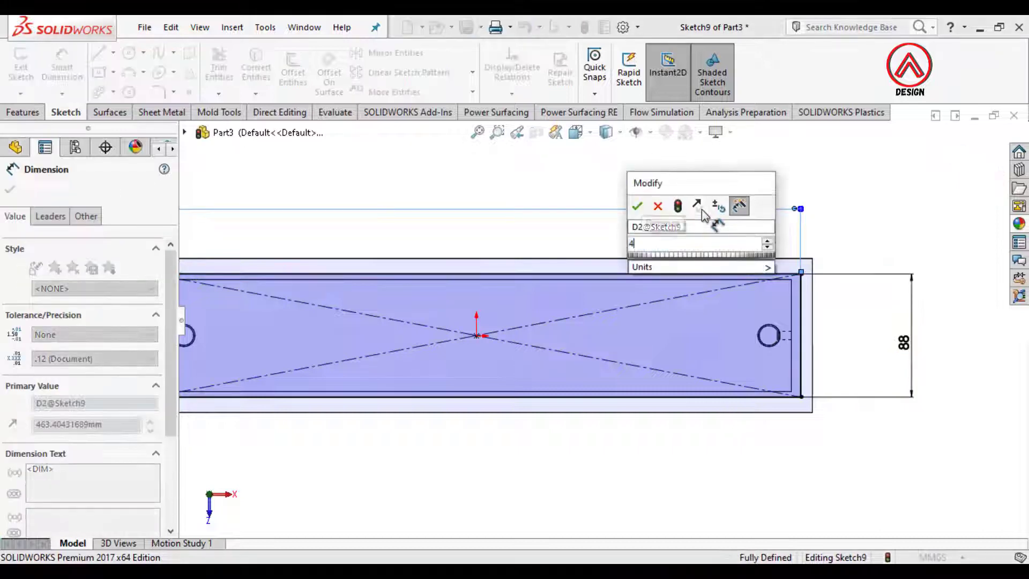
type("80")
key("Return")
Extrude the rectangle 30 mm upward as a separate top plate body, without merging it into the upper block.
key("f")
left_click(23, 112)
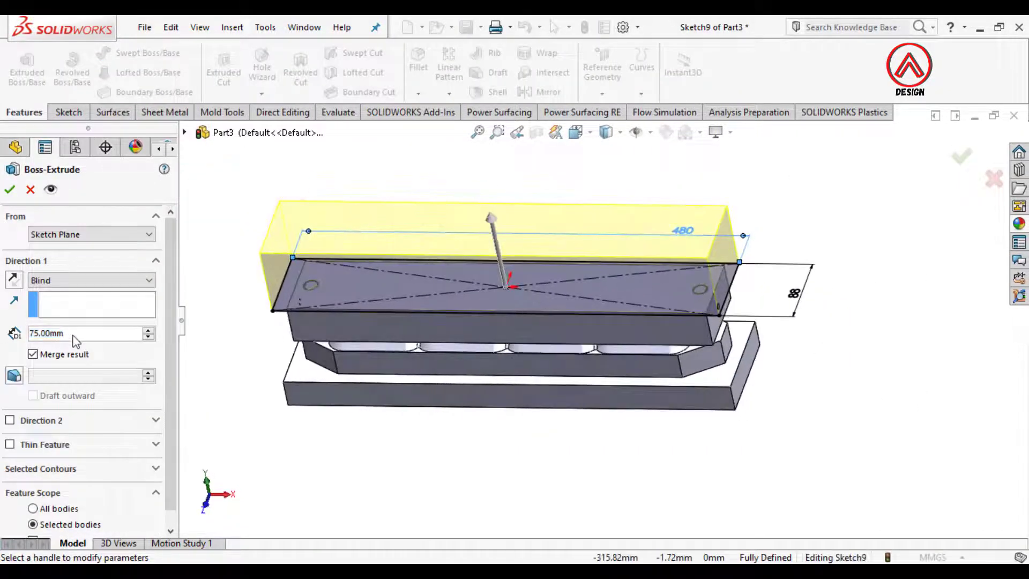
left_click(73, 333)
type("30")
key("Return")
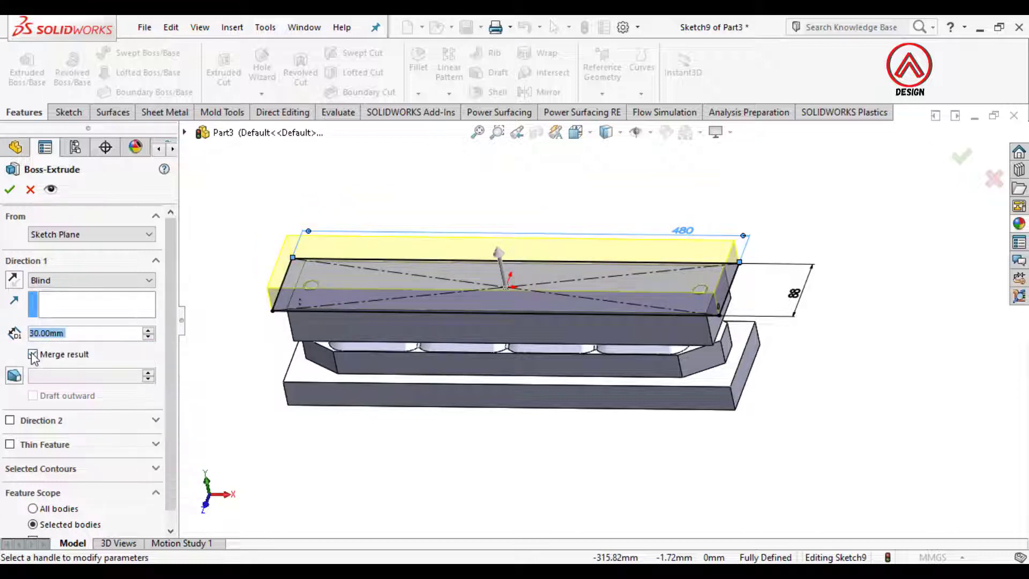
left_click(9, 190)
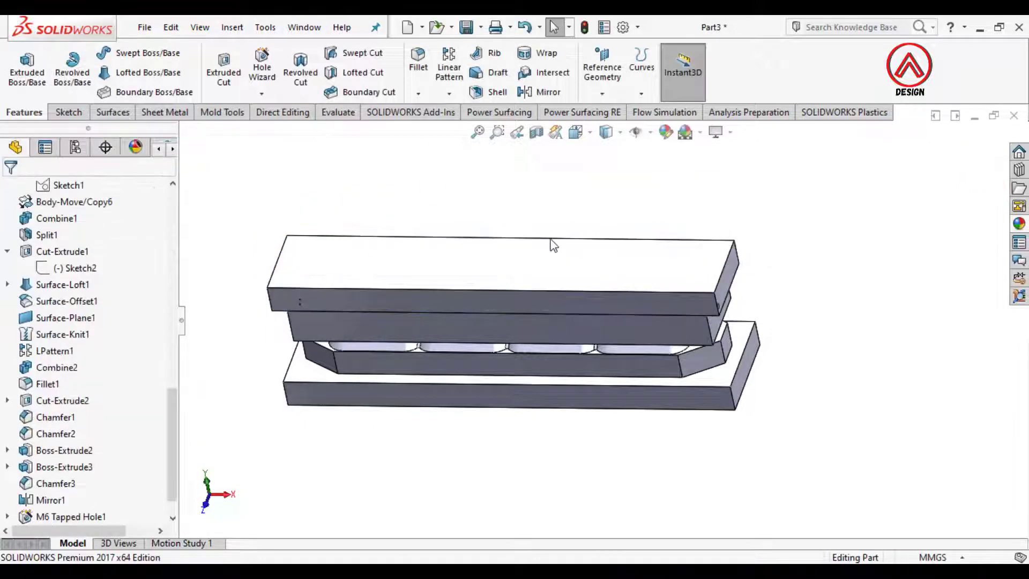
middle_click_drag(551, 243, 548, 308)
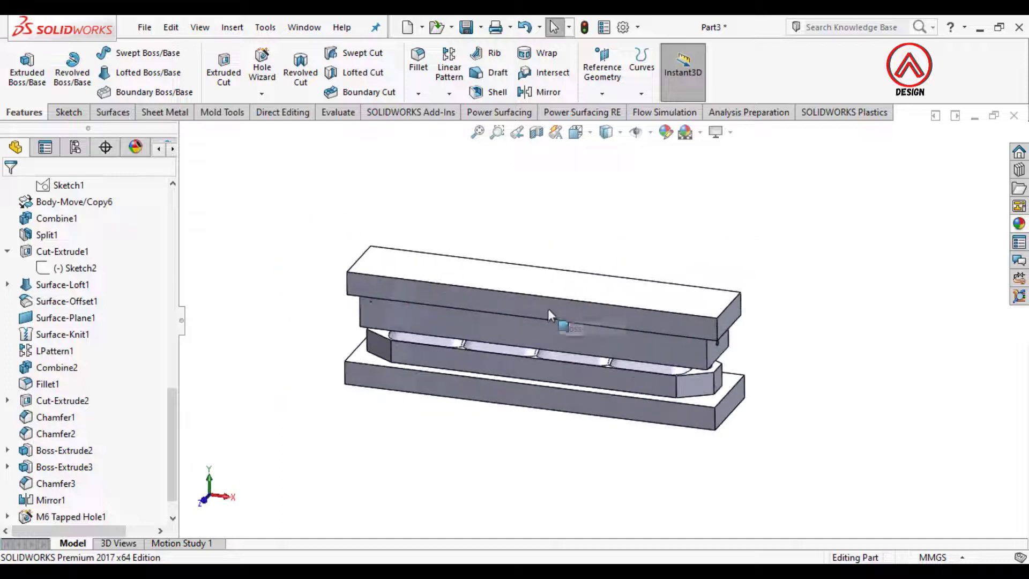
Apply the chromium plate appearance to the top plate body and copy it to the base plate.
left_click(1020, 224)
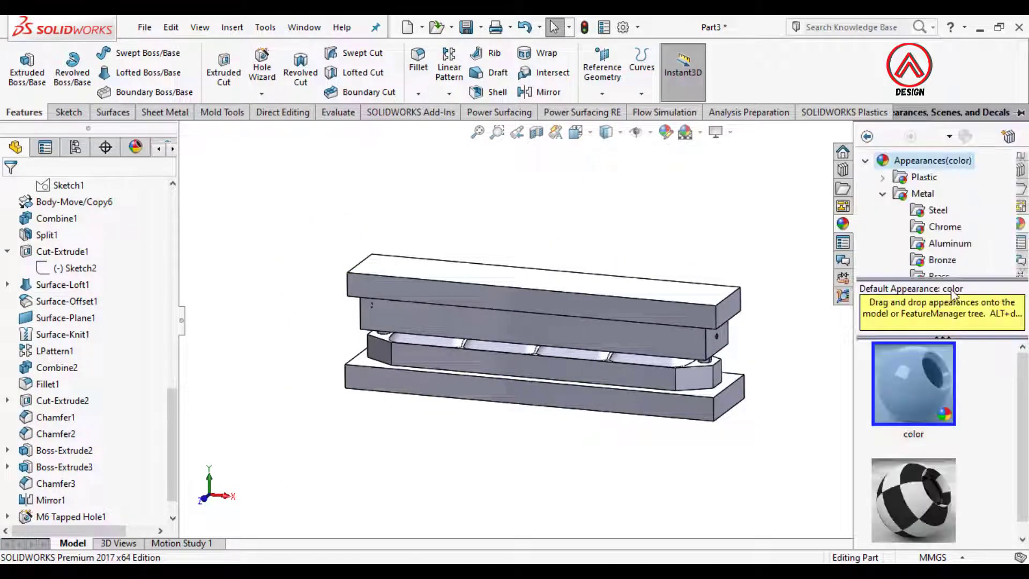
left_click(938, 228)
left_click_drag(915, 394, 714, 321)
left_click(735, 320)
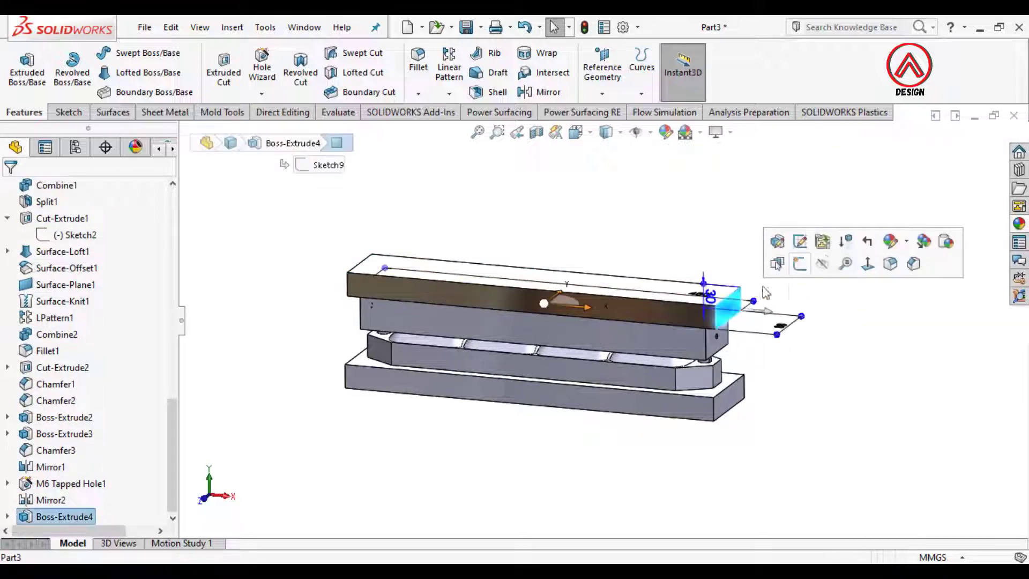
left_click(890, 241)
left_click(914, 315)
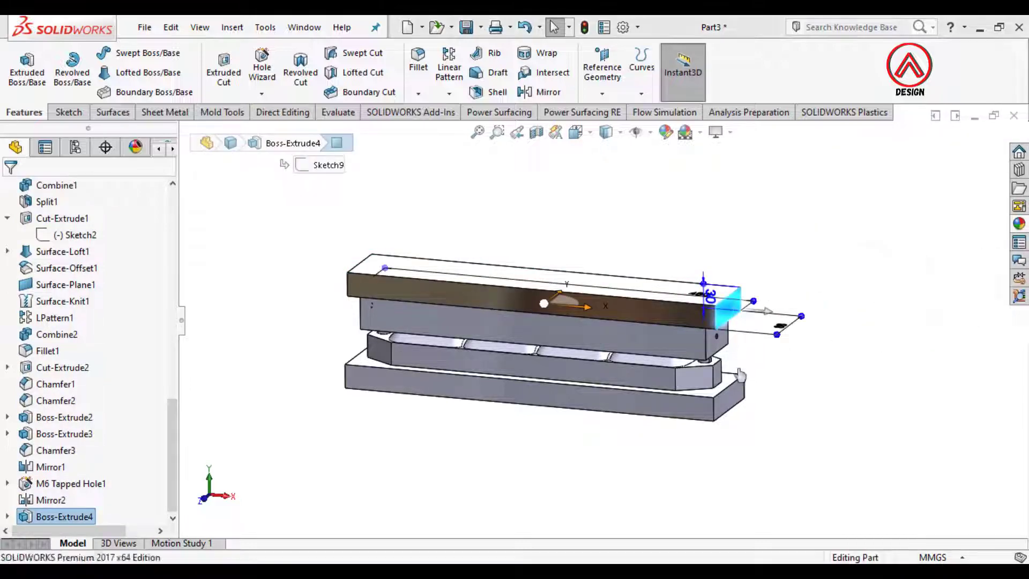
left_click(10, 188)
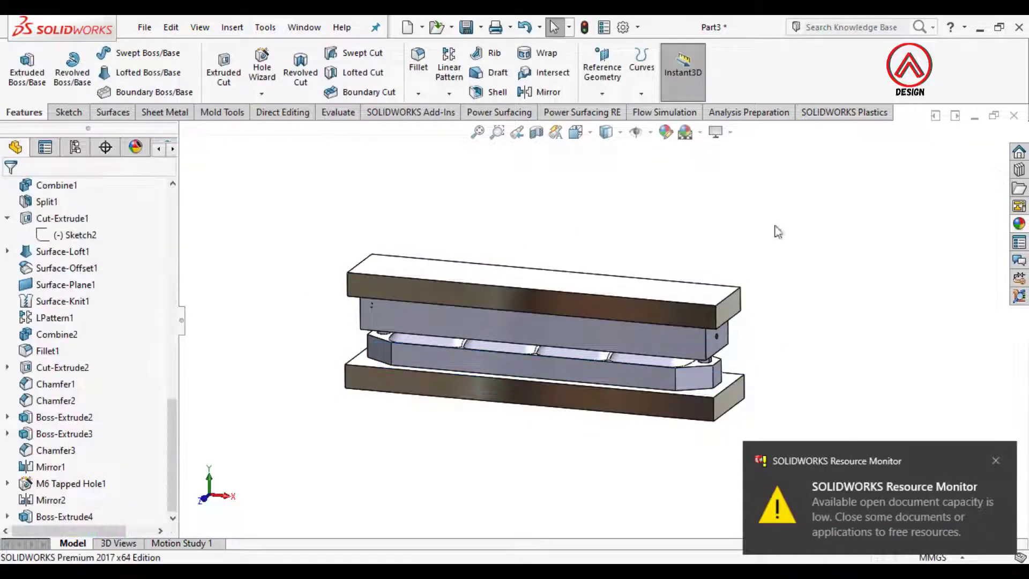
left_click(995, 461)
Apply a copper appearance to the upper block body and copy it to the chamfered lower block.
left_click(1018, 225)
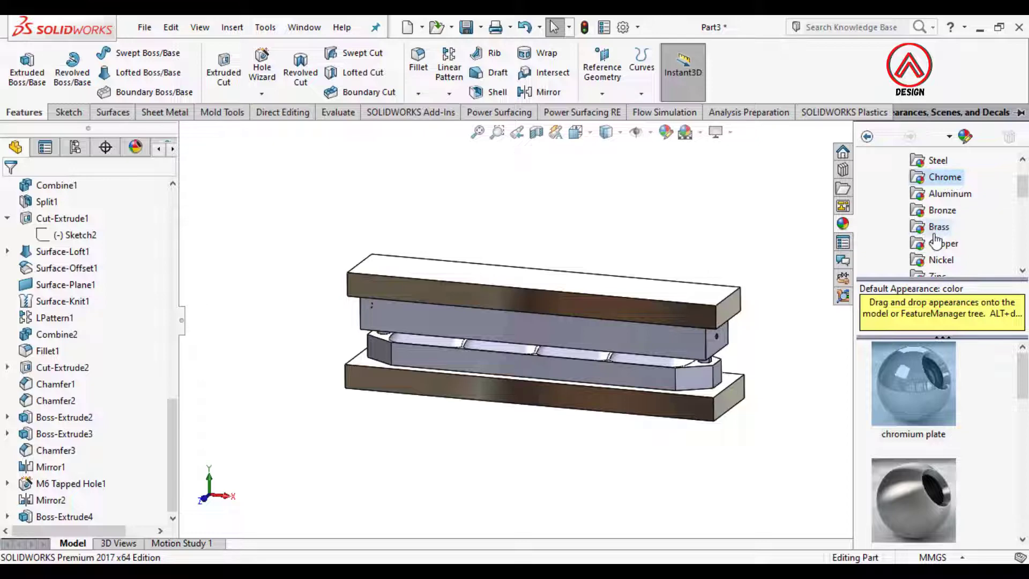
left_click(938, 244)
left_click_drag(907, 394, 701, 356)
left_click(703, 349)
left_click(704, 348)
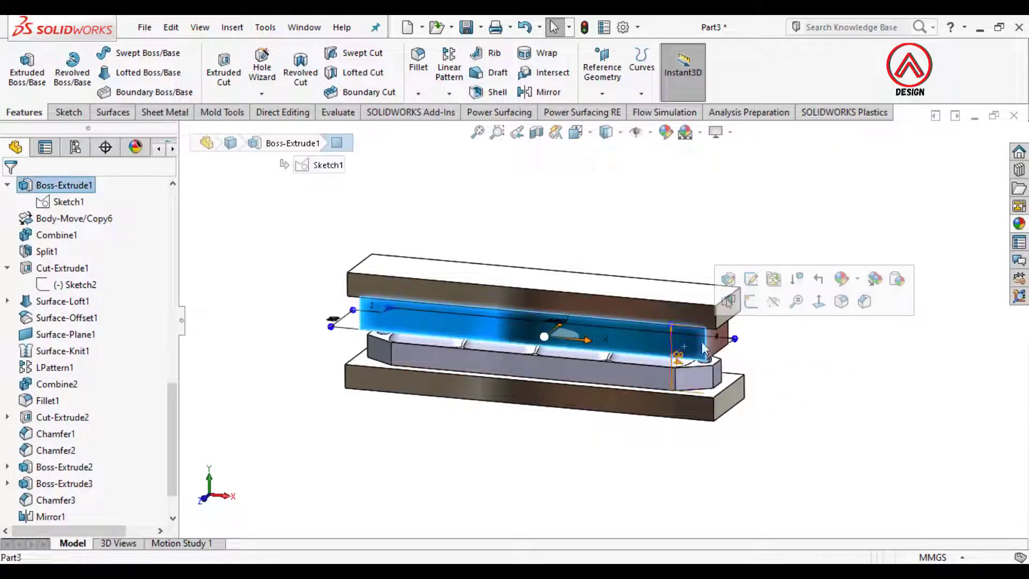
left_click(843, 281)
left_click(837, 361)
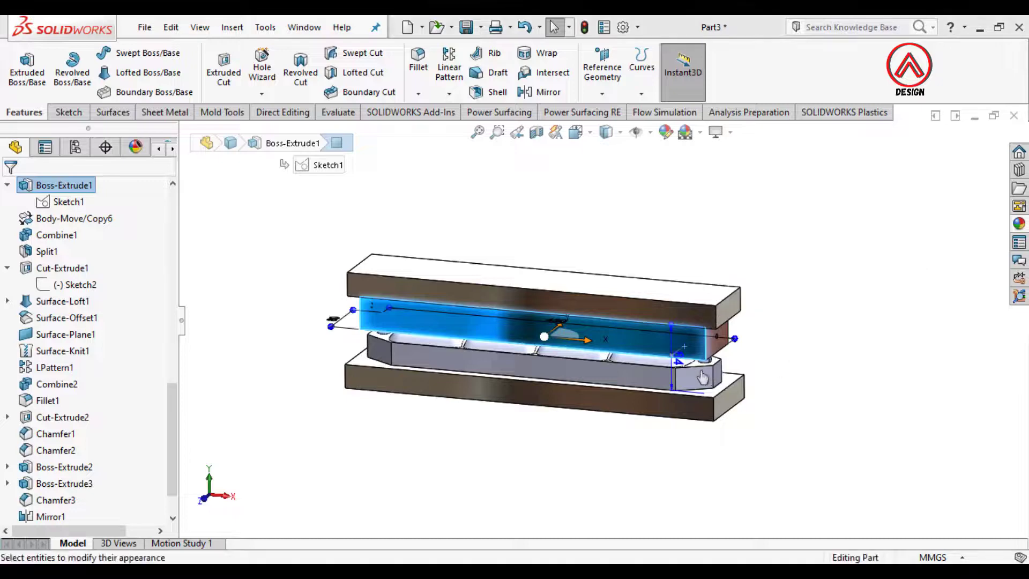
left_click(10, 188)
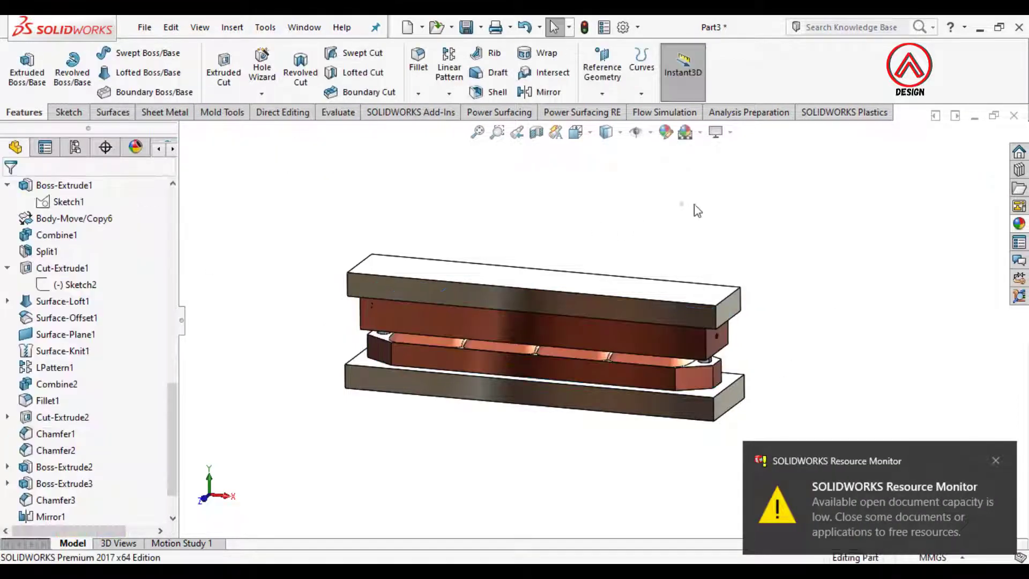
Move the upper block, top plate and both guide pins about 157 mm up along Y with Move/Copy Body.
scroll(665, 395, "up", 2)
scroll(596, 336, "down", 5)
middle_click_drag(614, 338, 601, 303)
left_click(232, 27)
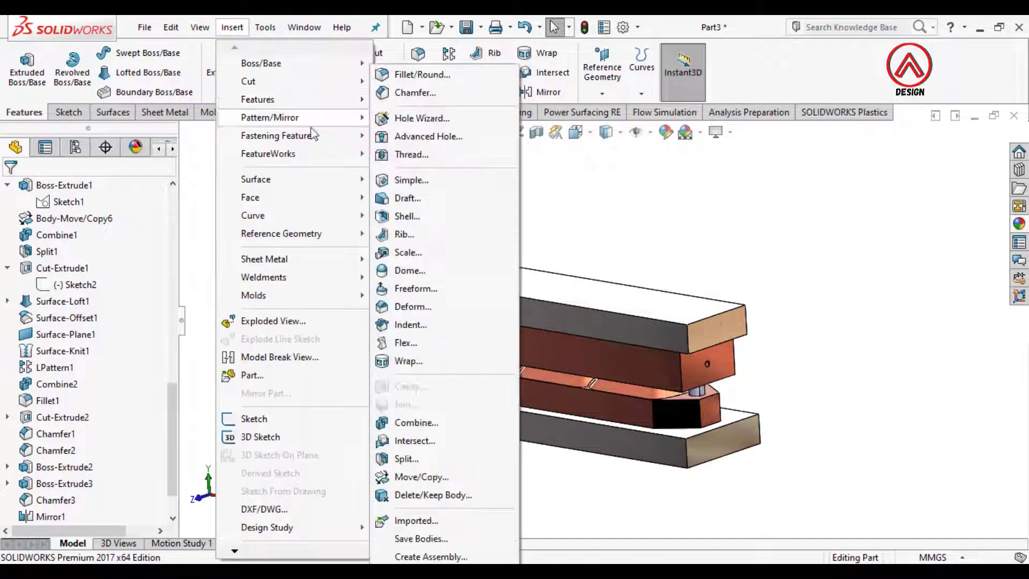
left_click(421, 477)
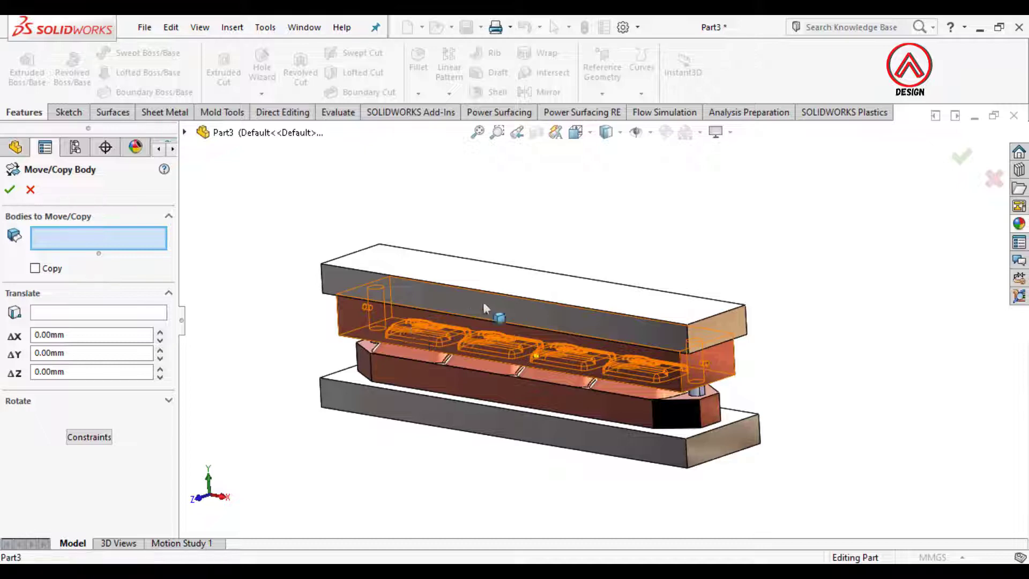
left_click(483, 323)
left_click(449, 292)
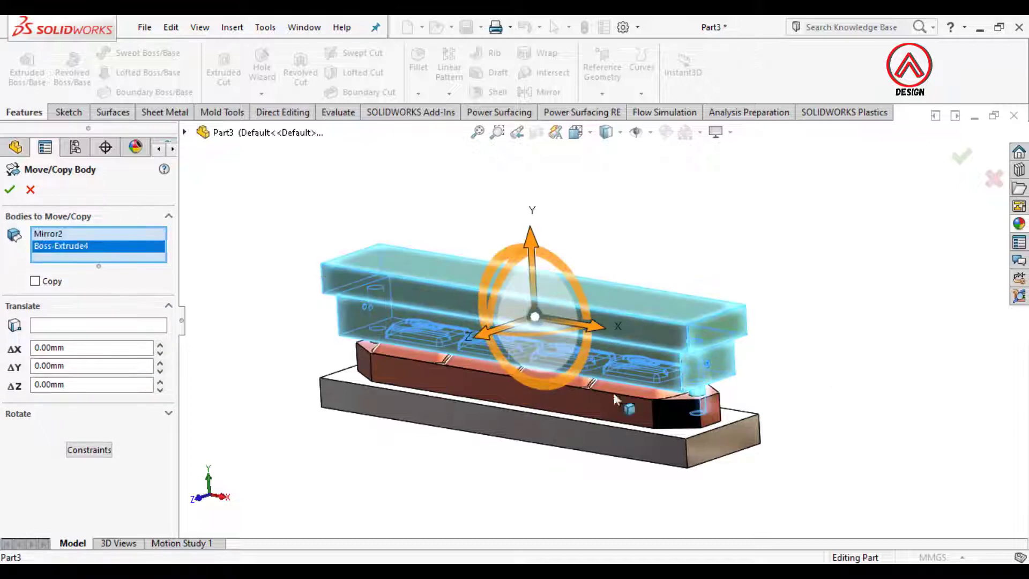
left_click(697, 393)
middle_click_drag(613, 400, 662, 383)
left_click(326, 345)
scroll(595, 328, "up", 2)
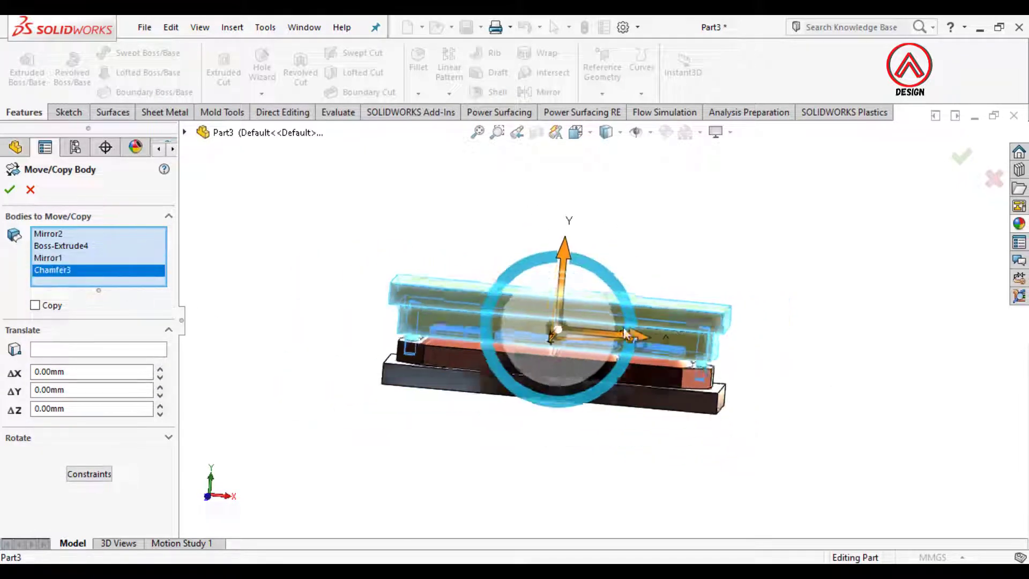
middle_click_drag(632, 337, 600, 348)
left_click_drag(566, 247, 598, 138)
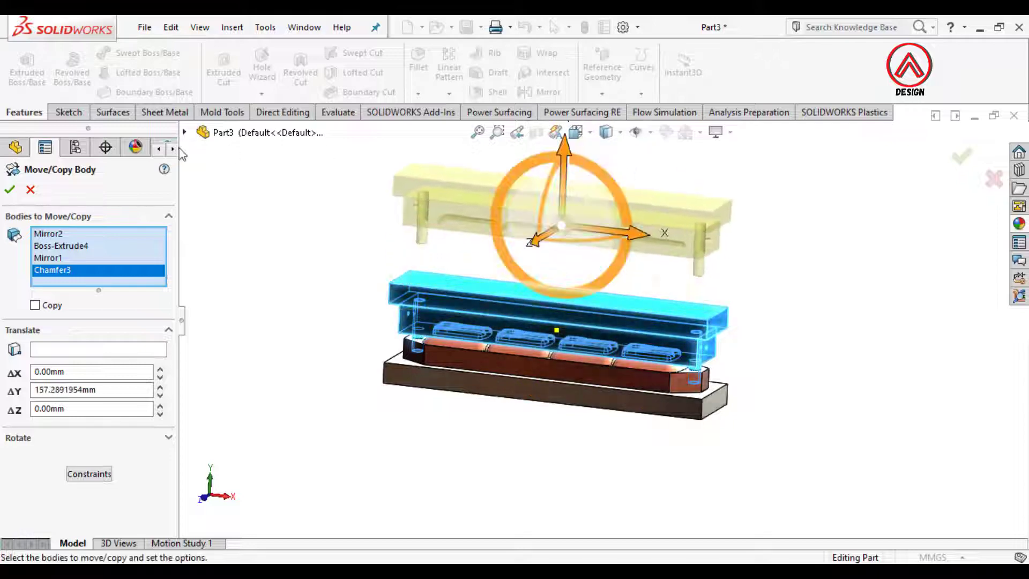
left_click(5, 192)
Show the hidden SOAP 2 yt solid body in the opened mold and view the whole assembly of bodies.
scroll(594, 273, "down", 2)
middle_click_drag(574, 307, 510, 357)
scroll(63, 276, "up", 10)
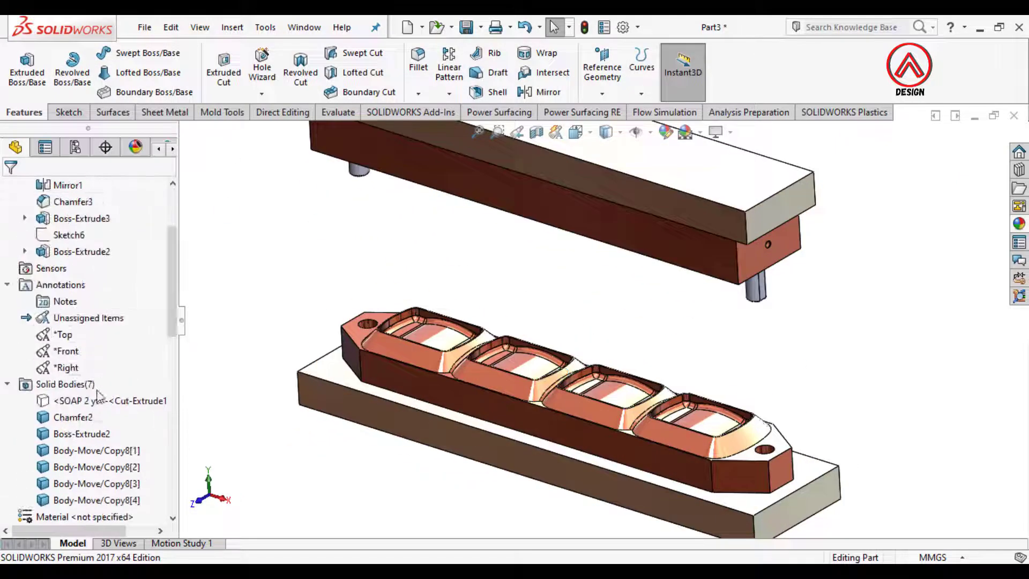
left_click(97, 400)
left_click(97, 375)
scroll(536, 279, "up", 2)
middle_click_drag(536, 278, 588, 341)
scroll(588, 341, "down", 2)
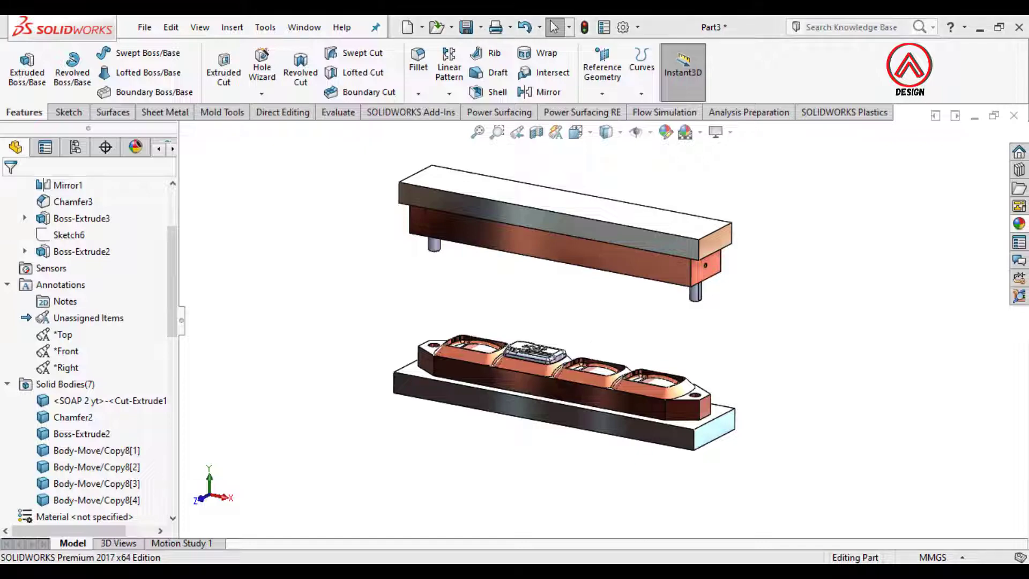